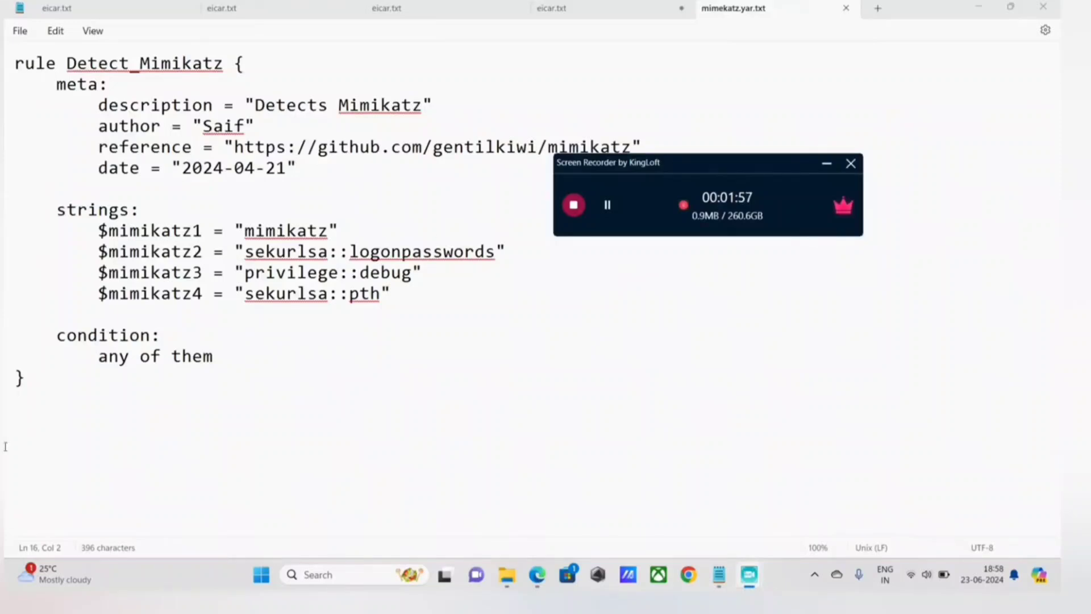
left_click_drag(718, 164, 815, 273)
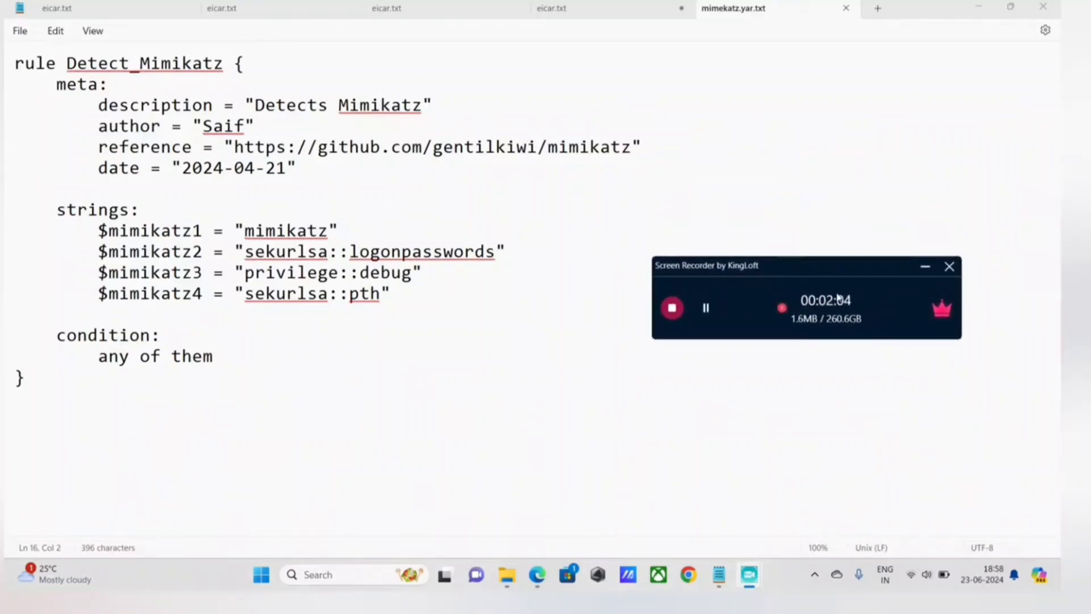
left_click_drag(818, 263, 811, 207)
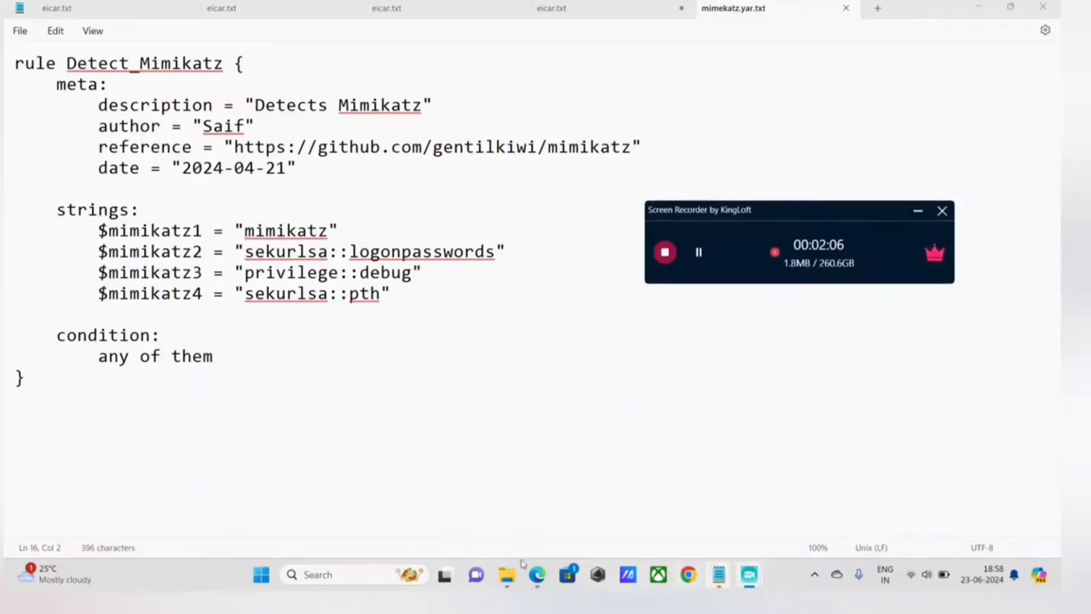
left_click(259, 571)
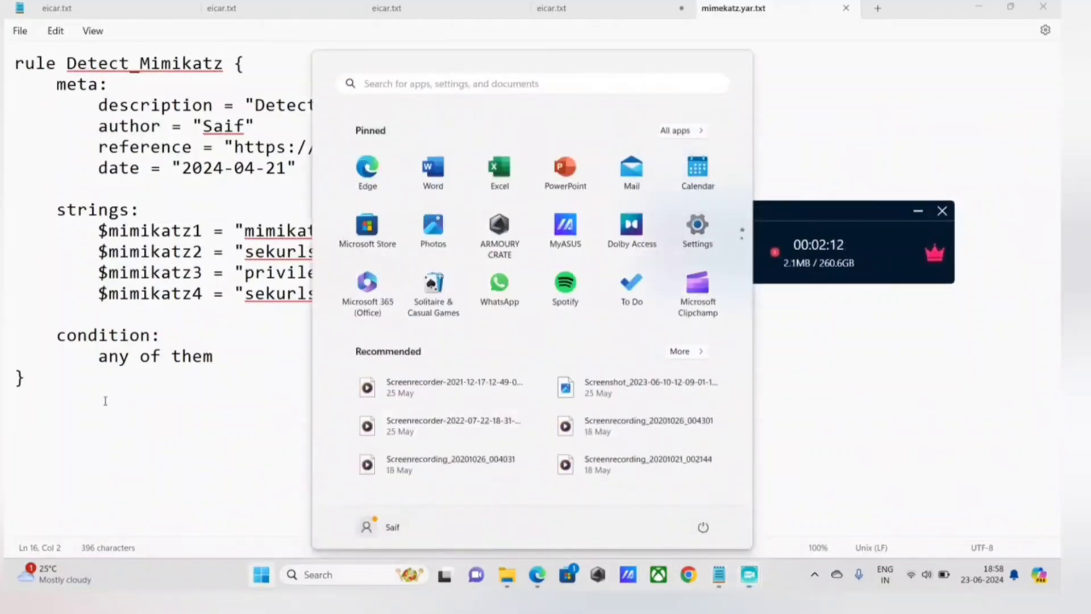
type("w")
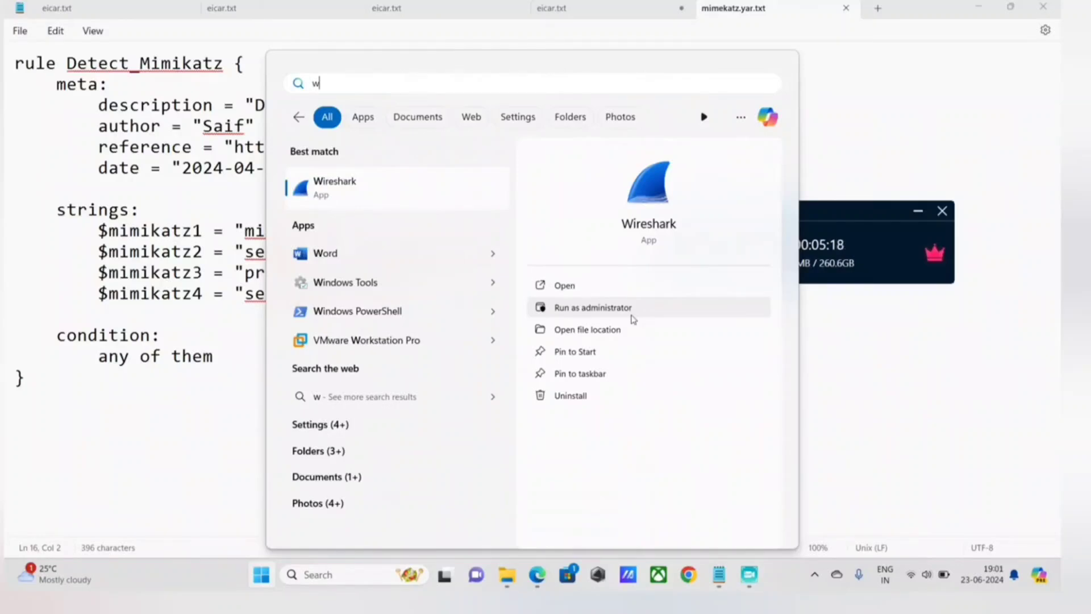
left_click(100, 464)
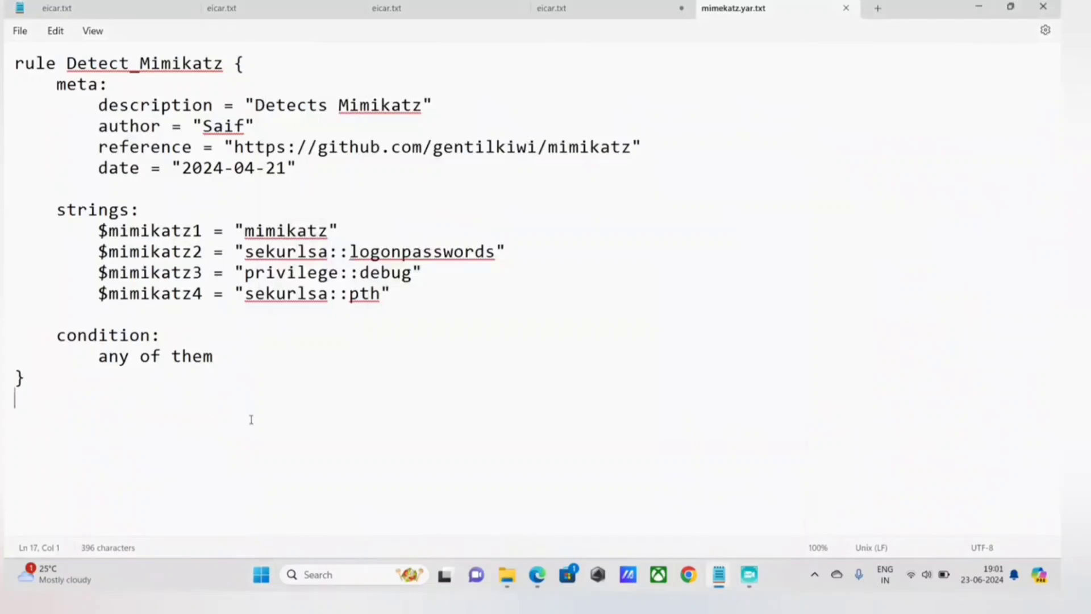
Select the whole Detect_Mimikatz rule text in mimekatz.yar.txt, from its first line through the closing brace.
left_click_drag(70, 387, 12, 62)
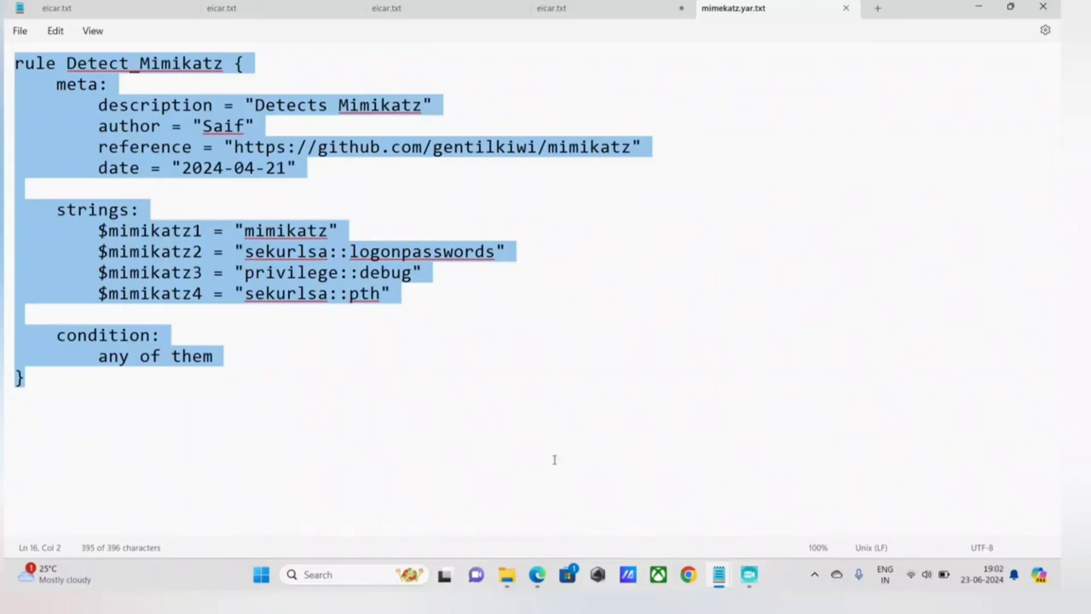
Switch to Edge and close its two open tabs, and minimize both Notepad windows.
left_click(539, 586)
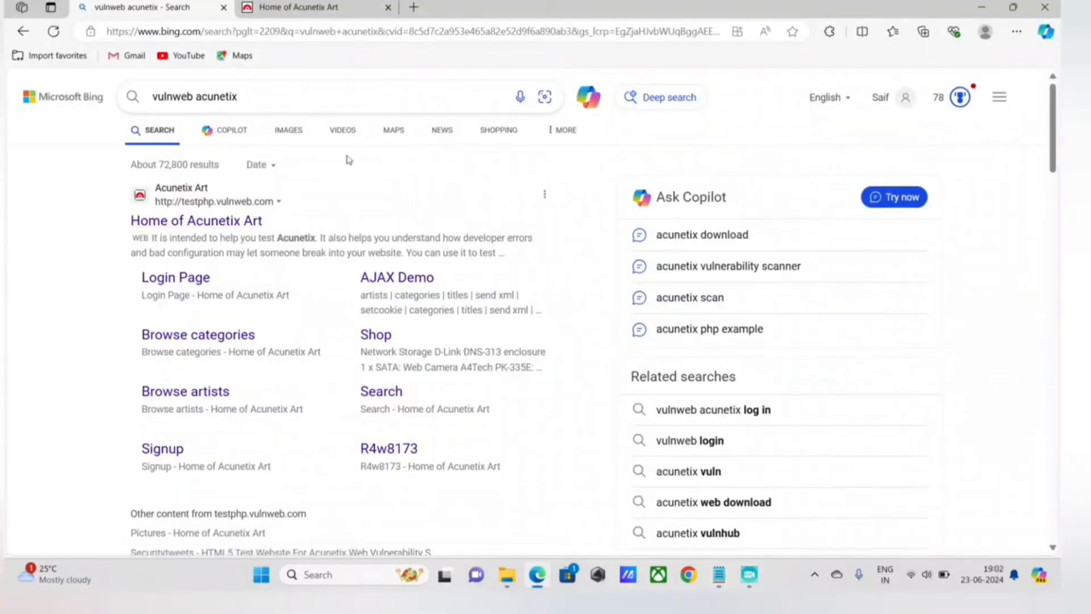
left_click(224, 8)
left_click(224, 8)
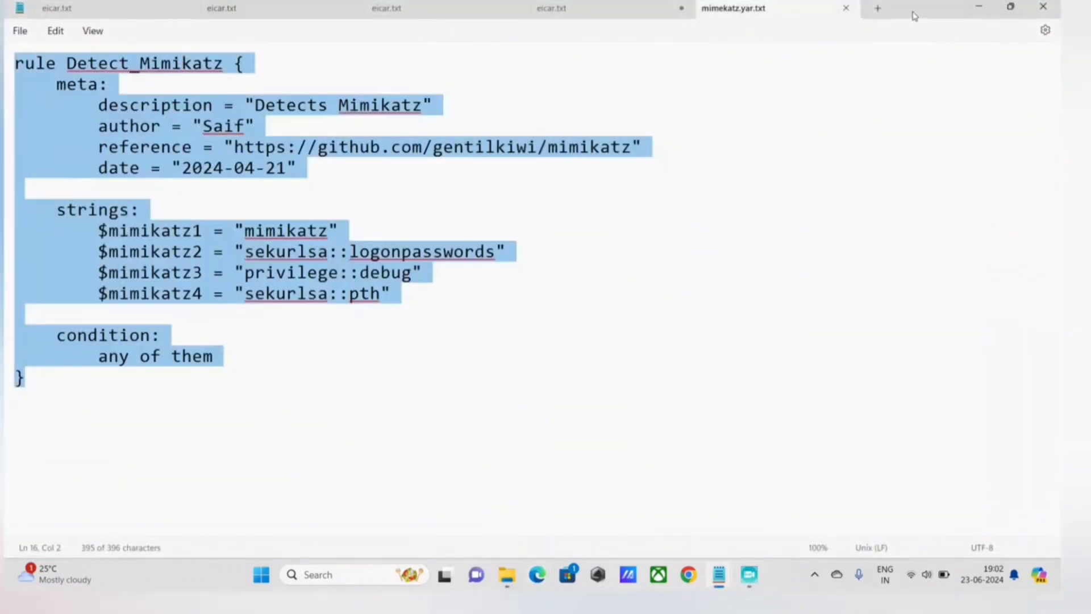
left_click(978, 8)
left_click(594, 59)
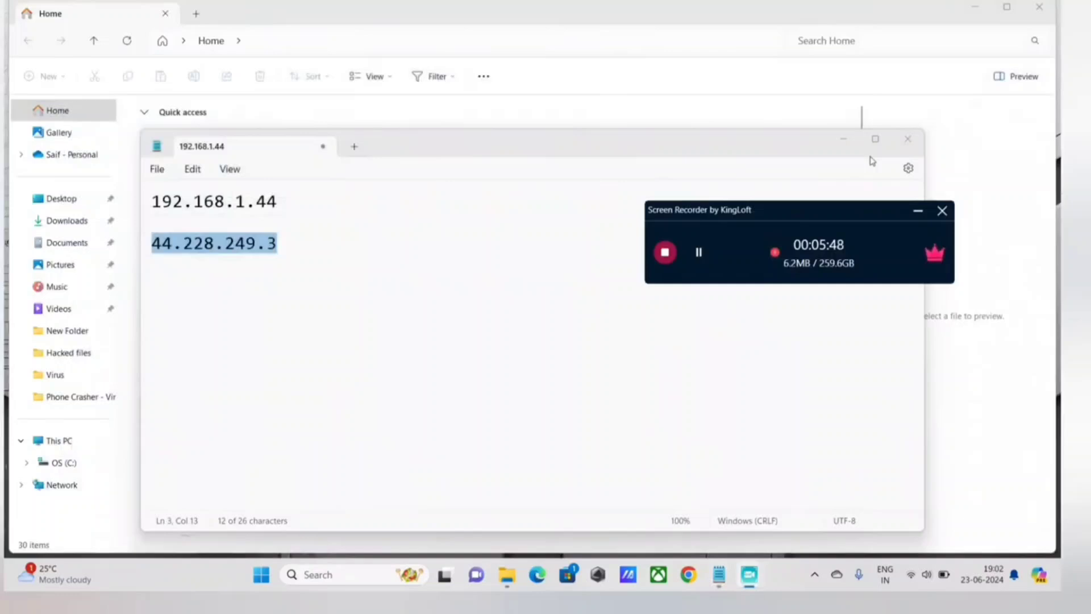
left_click(844, 138)
Open a Command Prompt with cmd and run ipconfig to list the network adapters' IP configuration.
key("super+r")
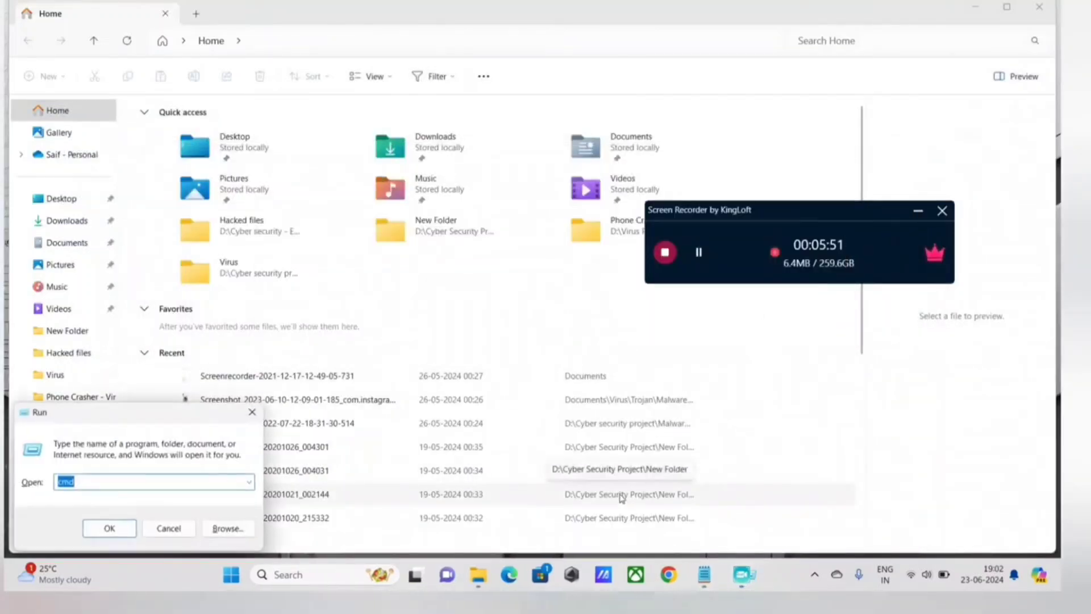
key("Return")
type("ipconfig")
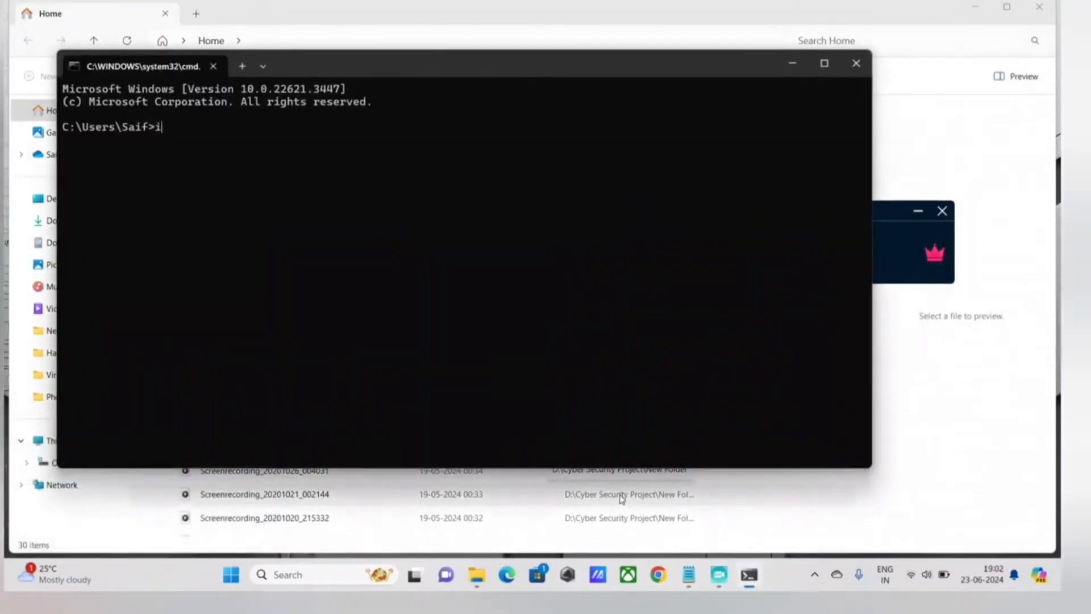
key("Return")
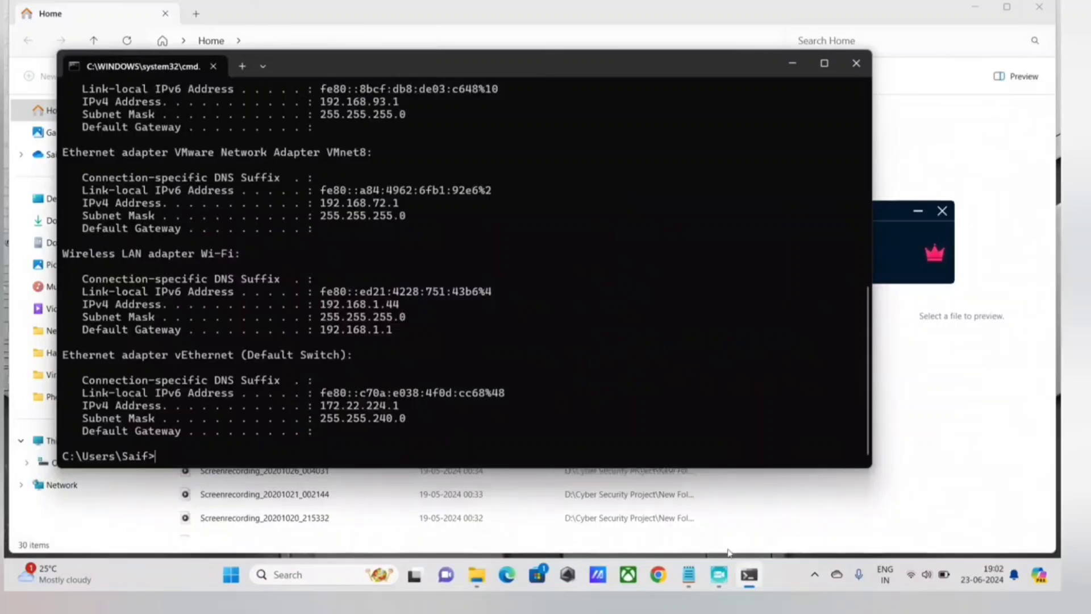
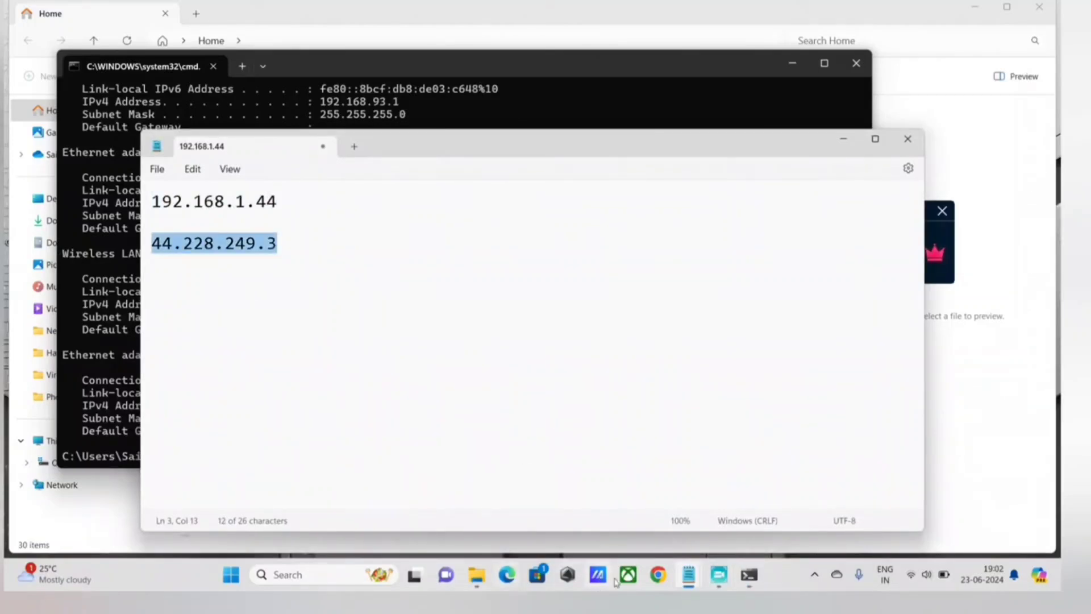
Switch to Edge and try to load the copied IP address 44.228.249.3.
left_click(508, 577)
type("44.228.249.3")
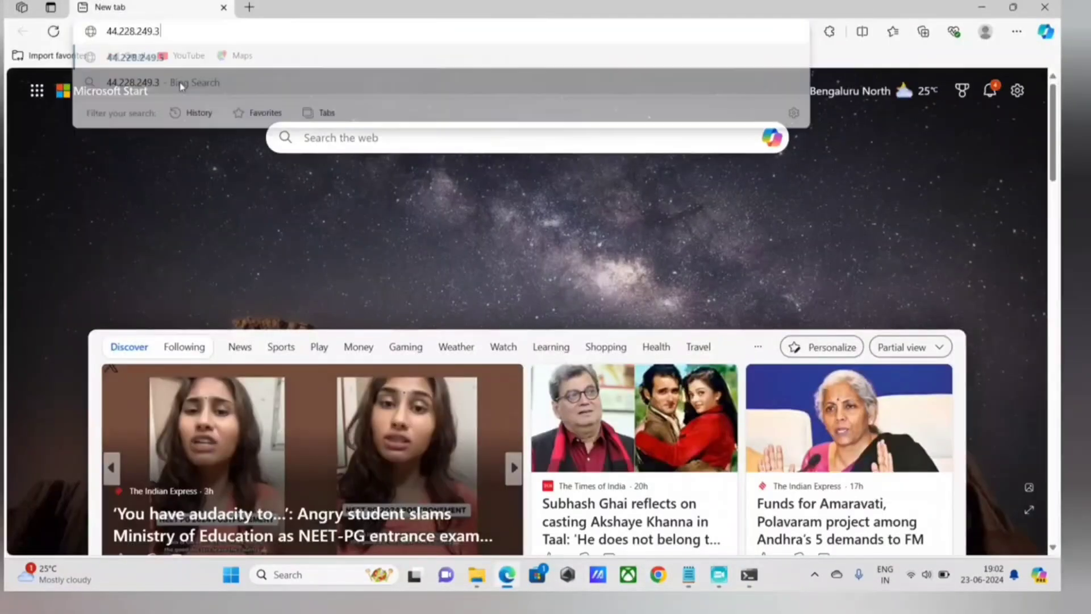
key("Return")
Open the Home of Acunetix Art site through a search for vulnweb acunetix, and select its web address.
left_click(169, 32)
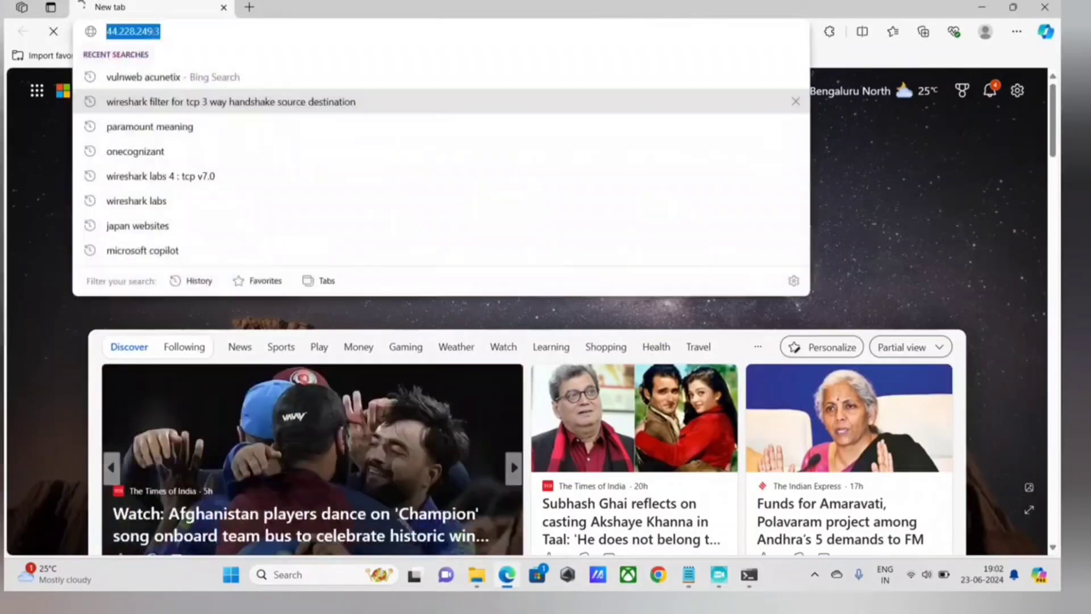
type("vu")
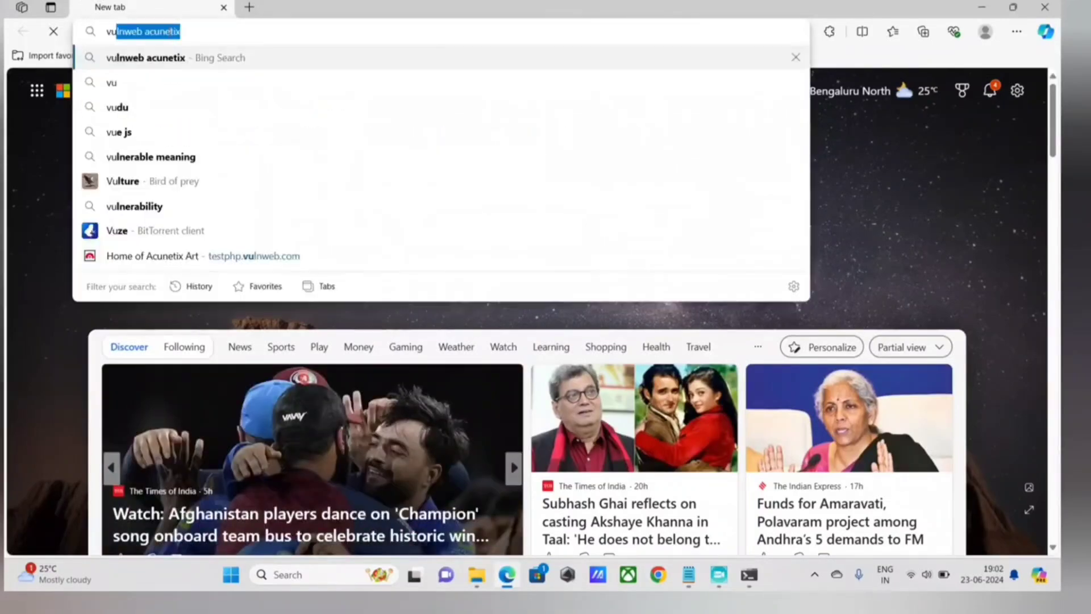
key("Return")
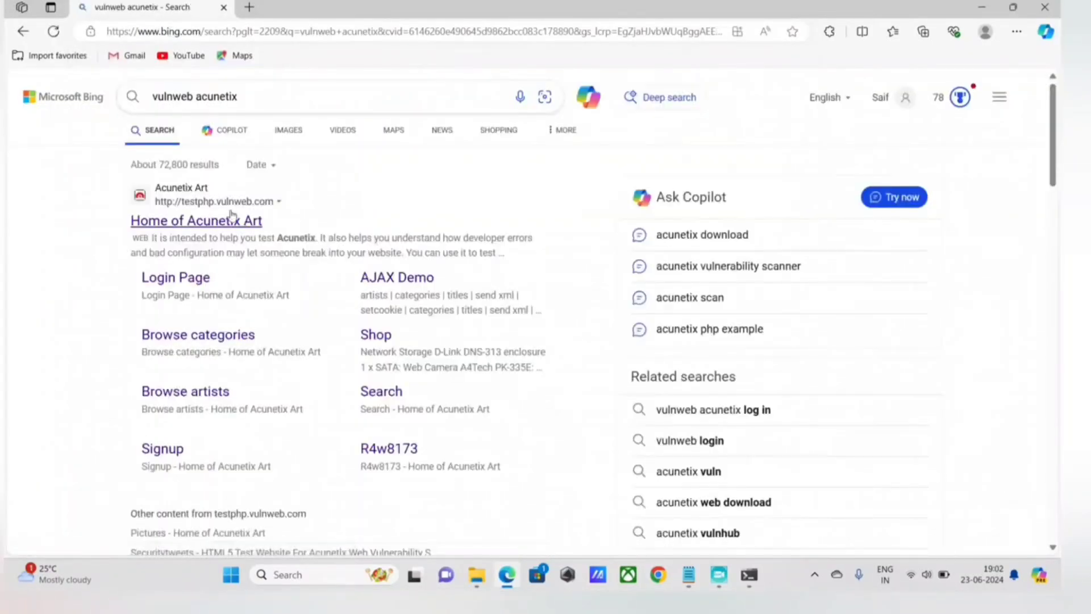
left_click(230, 221)
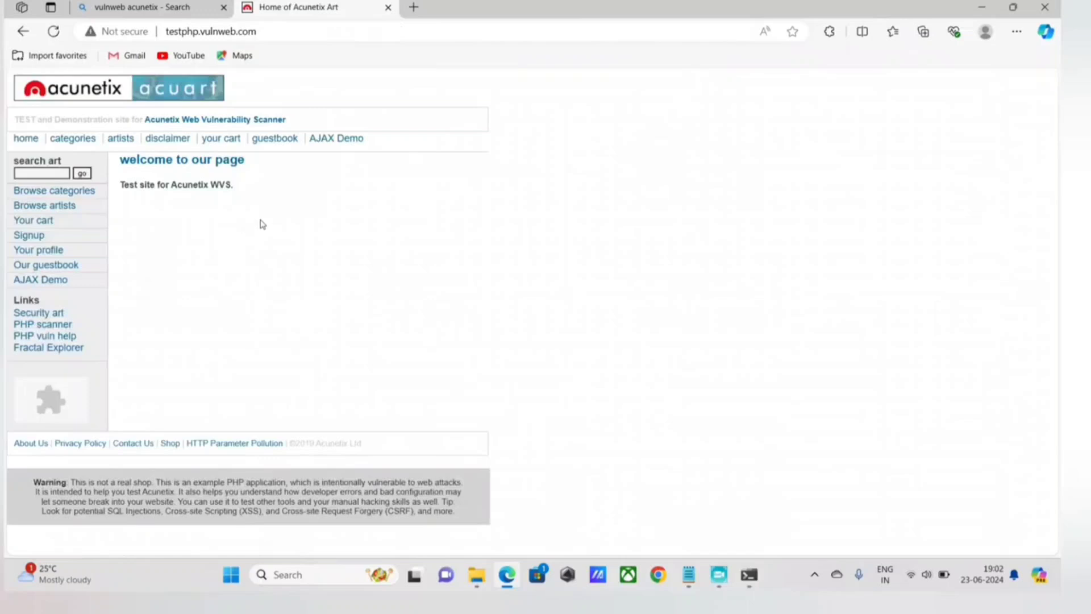
left_click(102, 34)
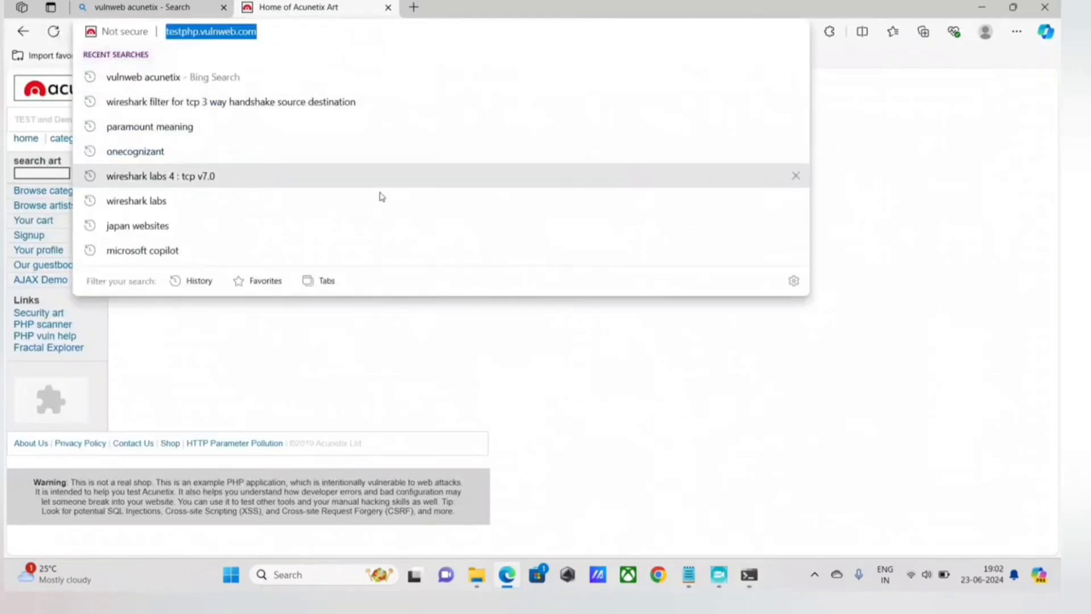
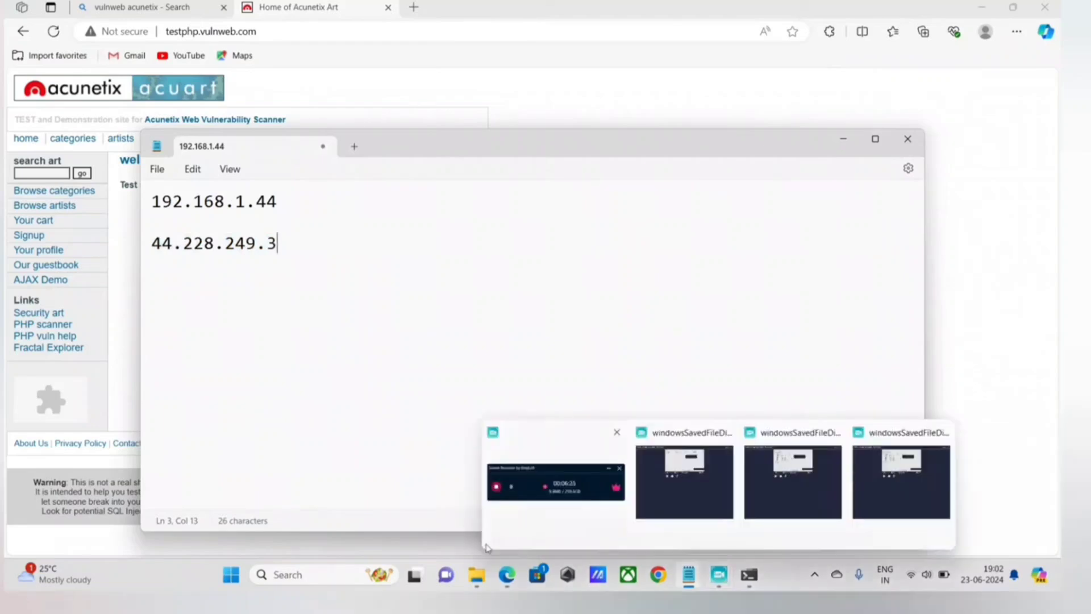
Launch Wireshark as administrator and start a packet capture on the Wi-Fi interface.
key("super")
type("wi")
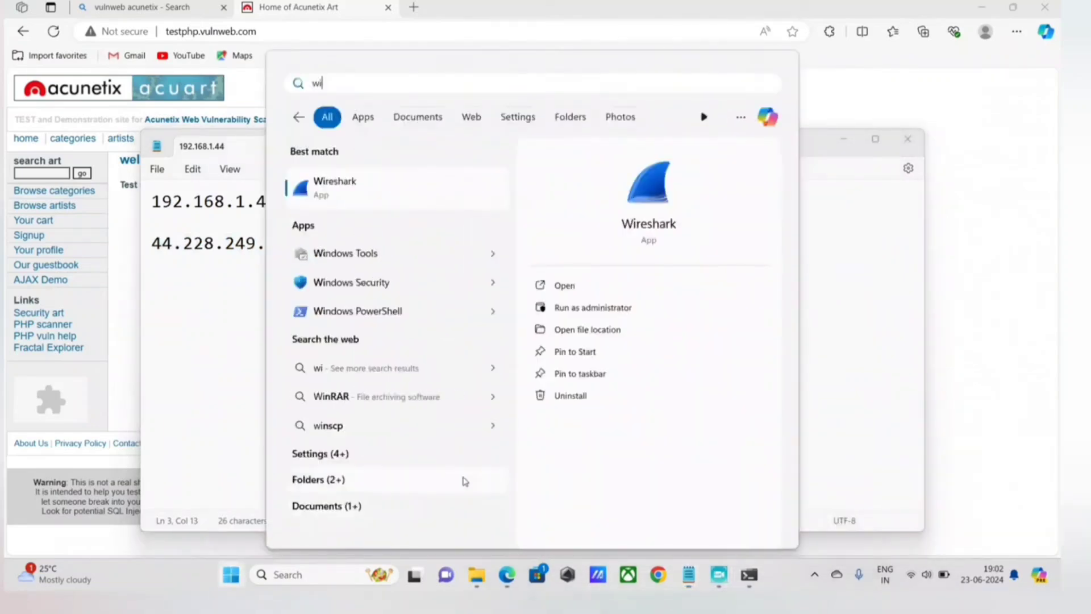
right_click(325, 194)
left_click(585, 308)
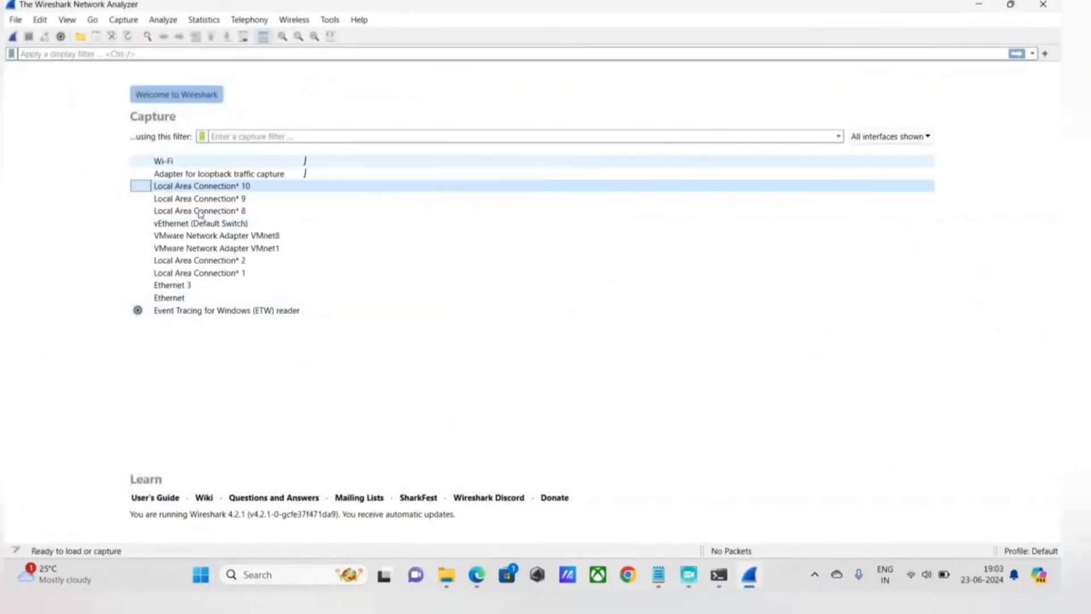
double_click(195, 162)
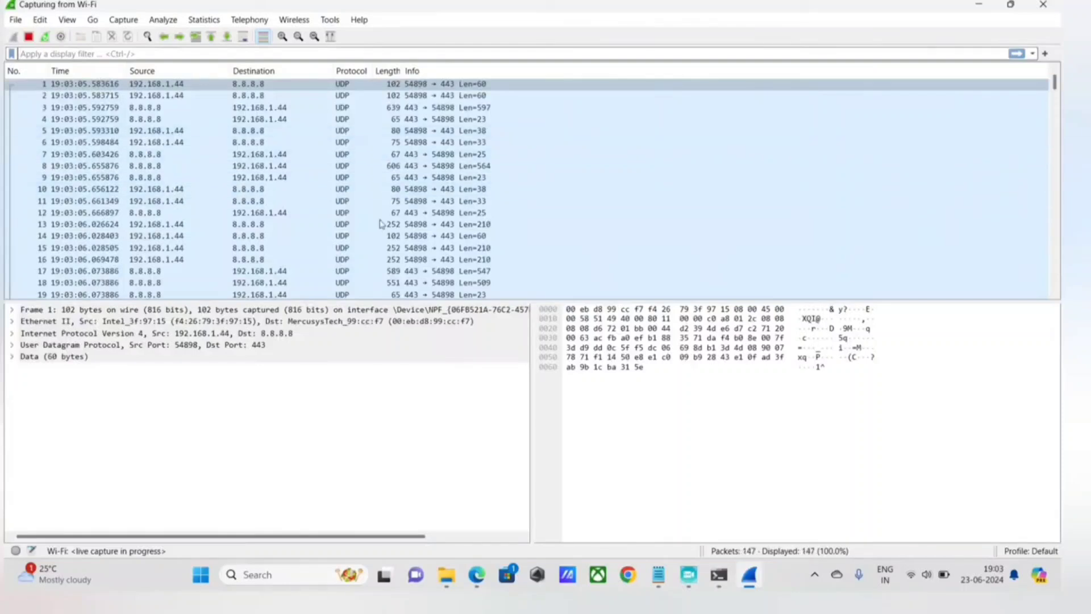
Switch to Edge and reload the testphp.vulnweb.com page while the capture is running.
left_click(491, 570)
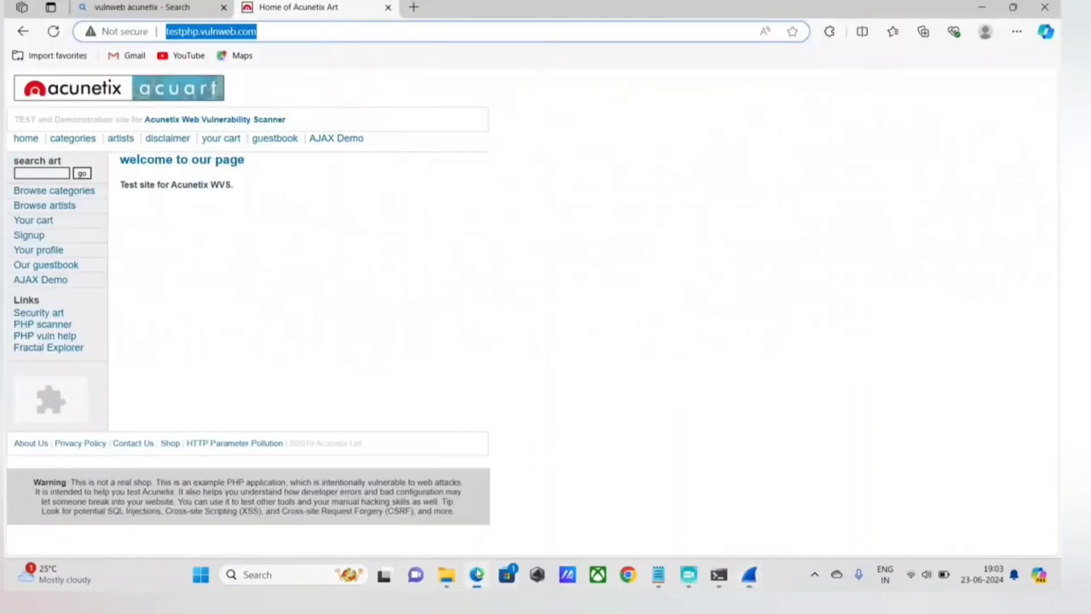
left_click(51, 36)
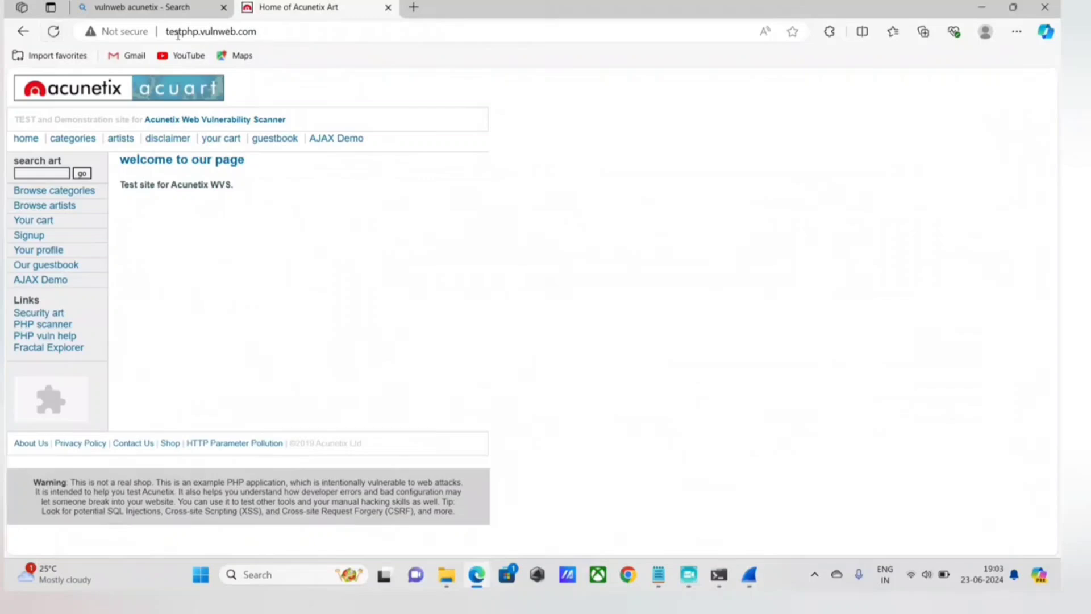
left_click(749, 575)
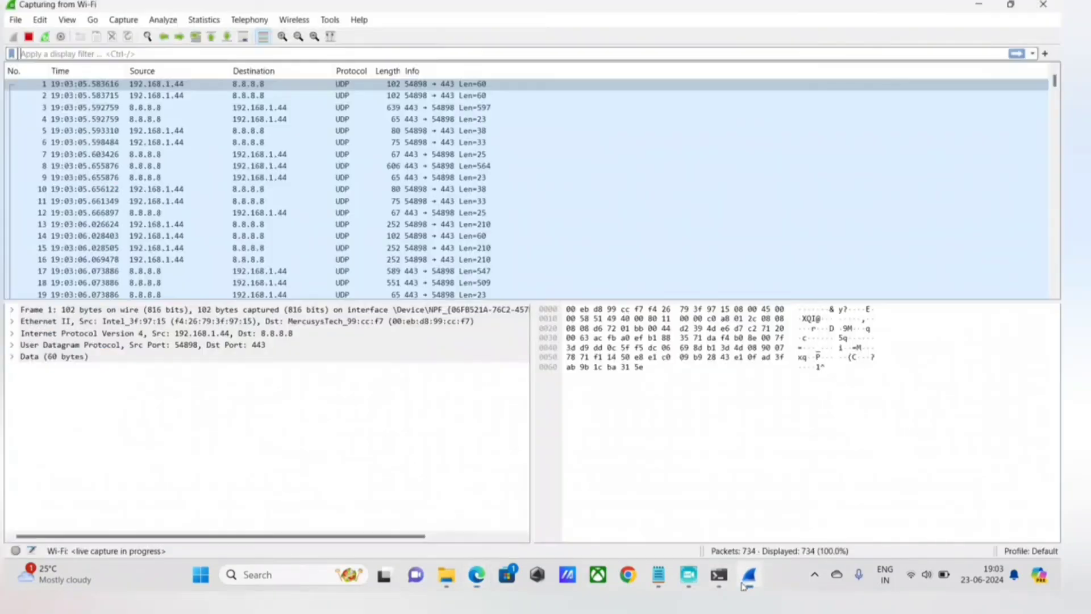
left_click(749, 575)
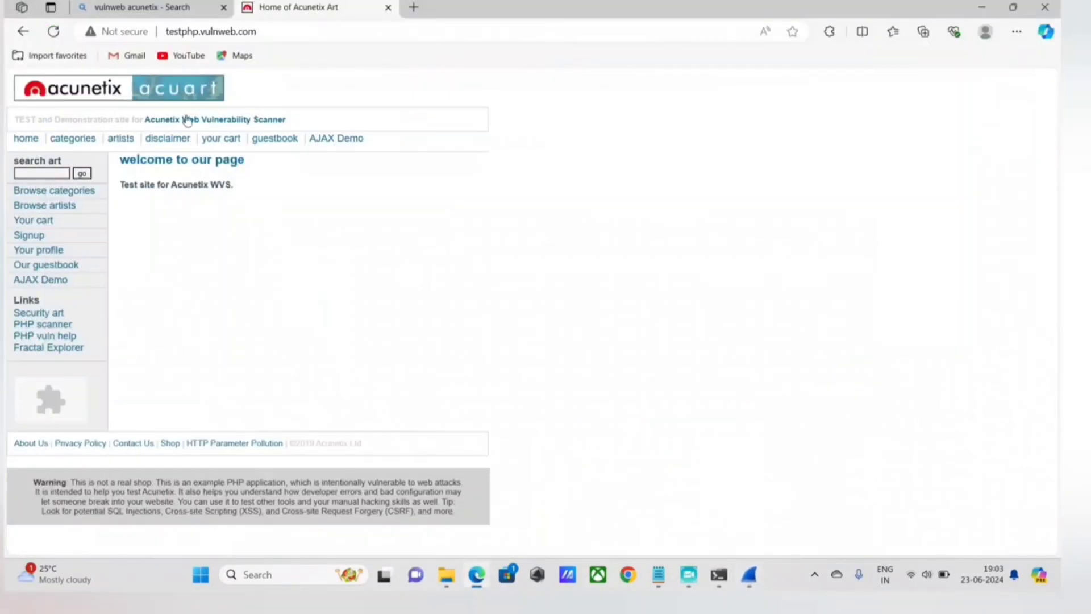
Return to Wireshark and stop the running Wi-Fi capture.
left_click(719, 574)
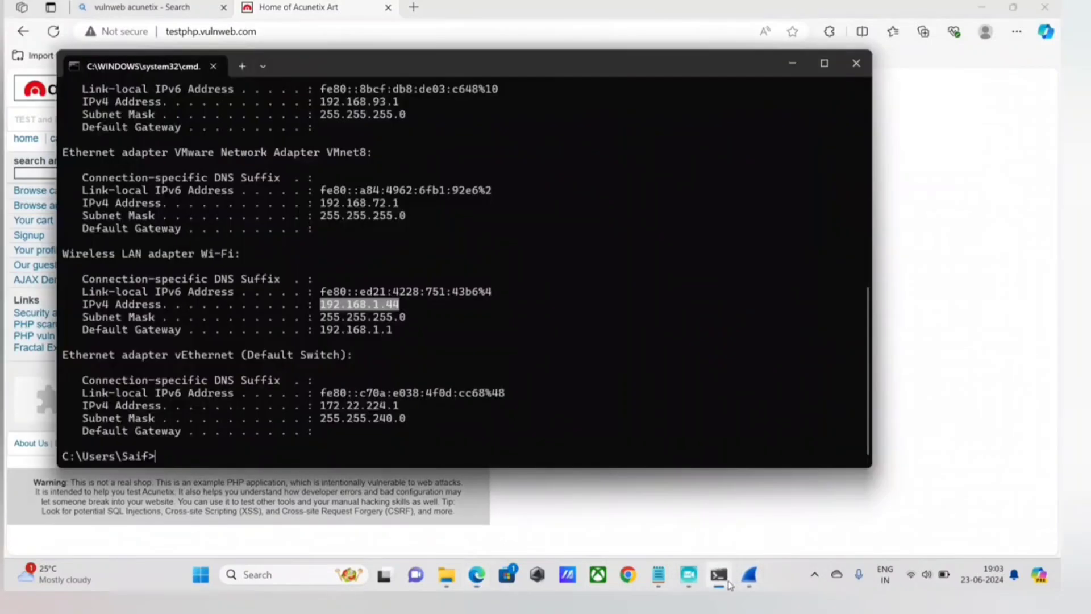
left_click(749, 575)
left_click(604, 368)
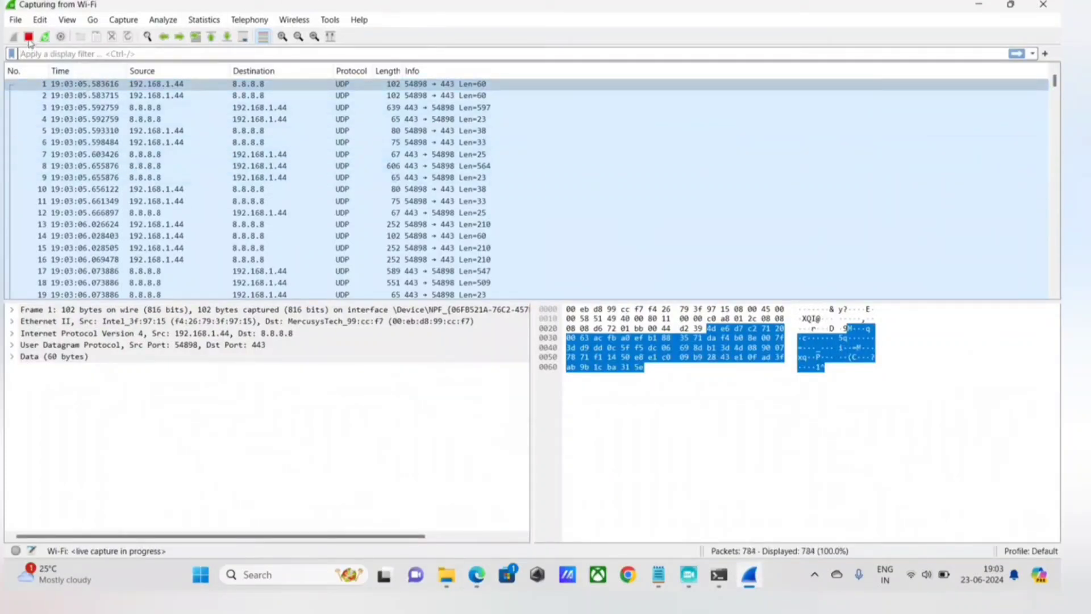
left_click(28, 36)
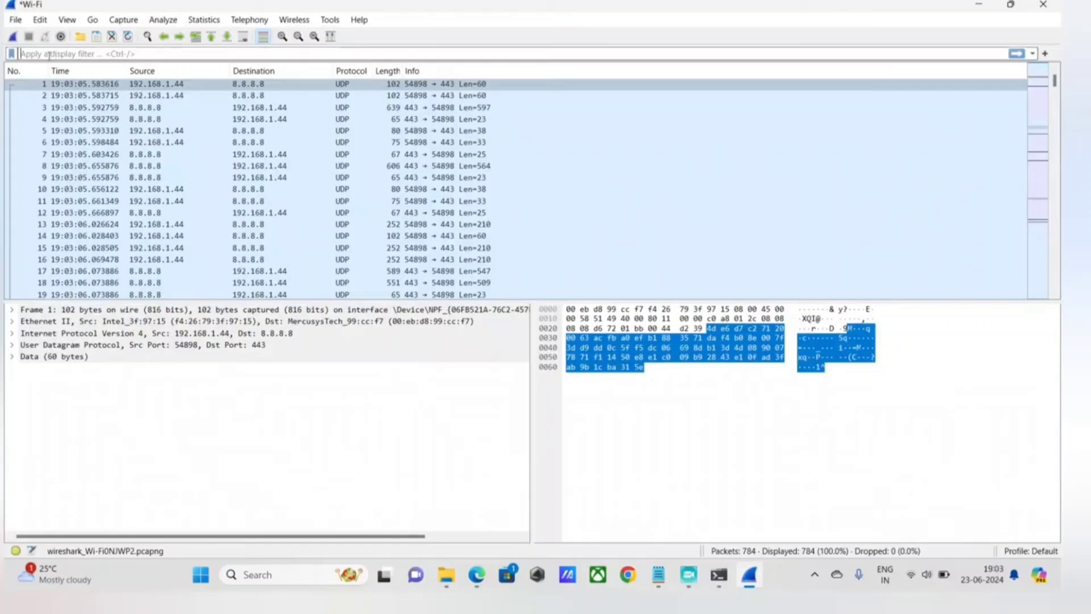
Enter the display filter condition (tcp.flags.syn == 1) for the captured packets.
type("tcp")
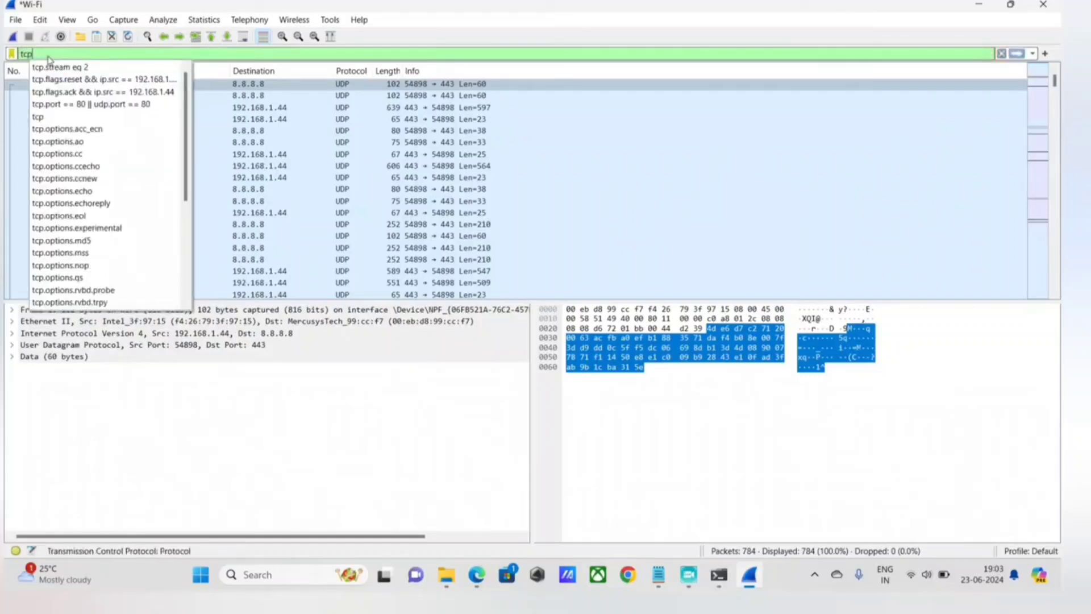
type(".flag")
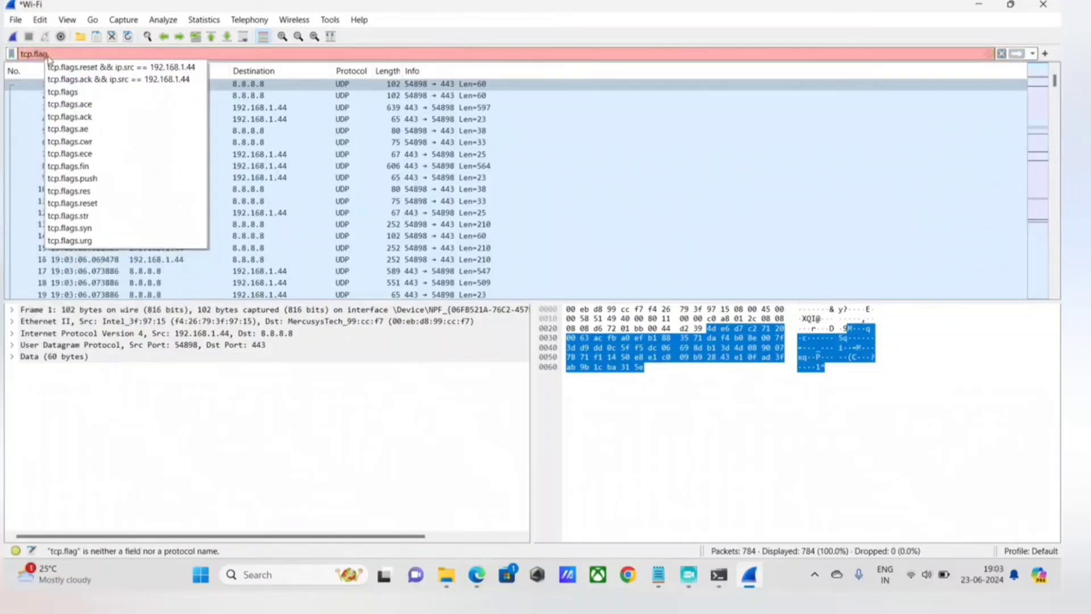
type("s.")
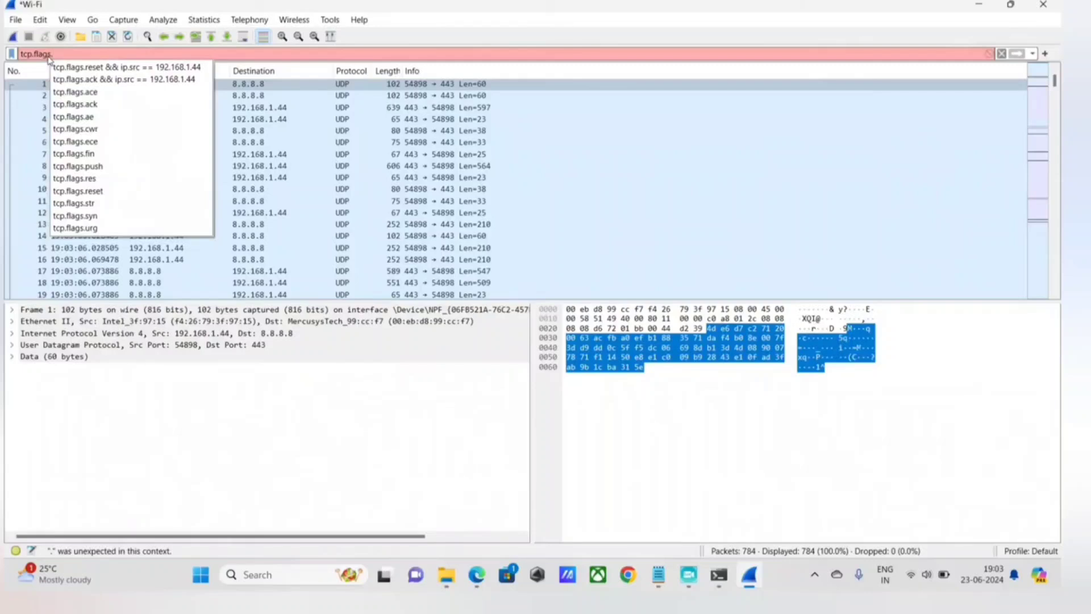
type("syn ==")
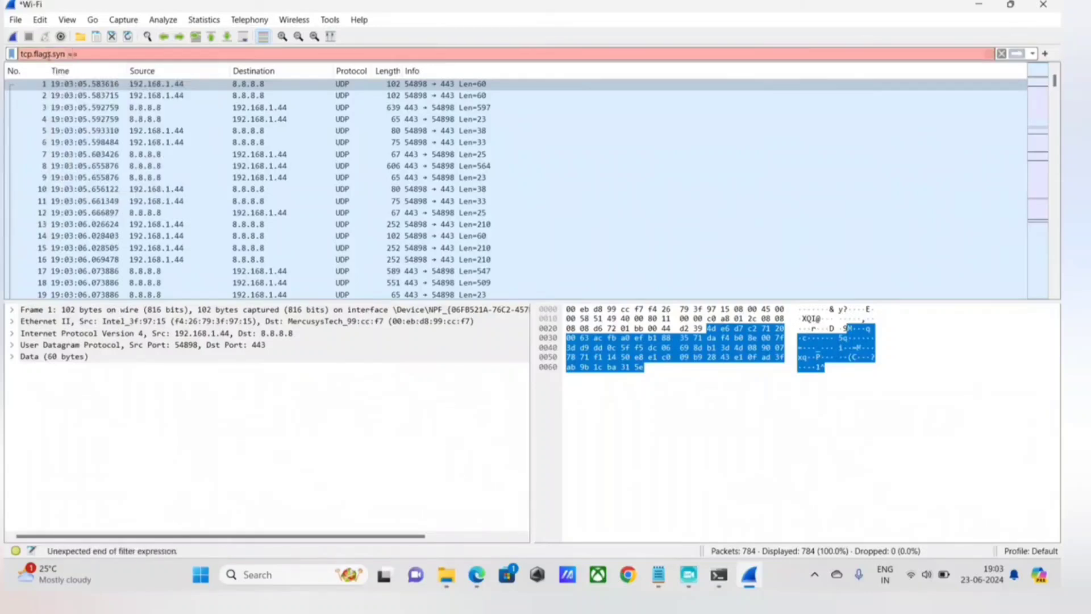
type(" 1]")
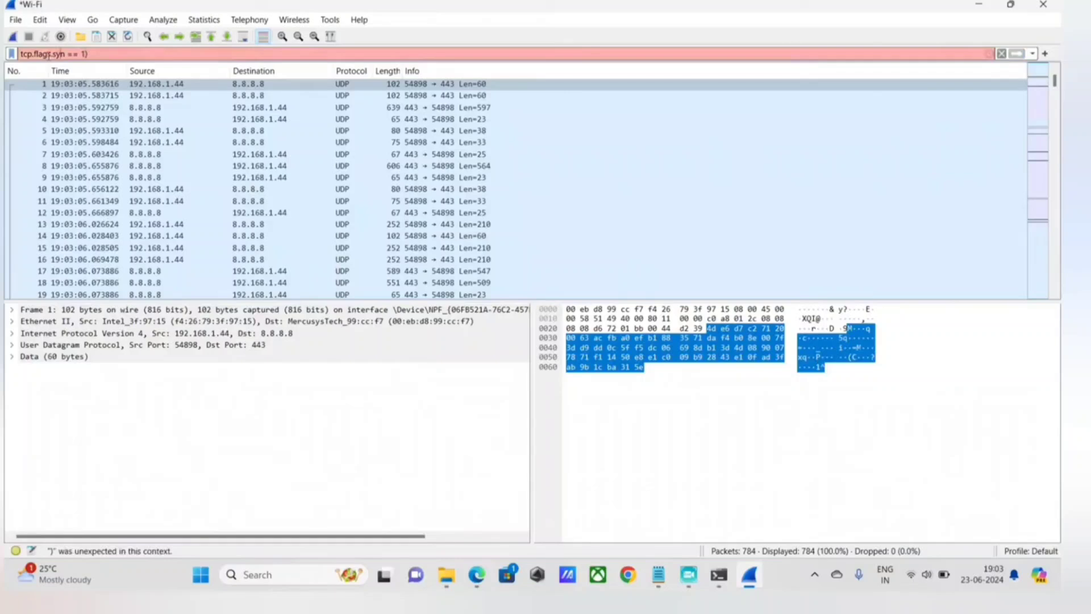
type("(")
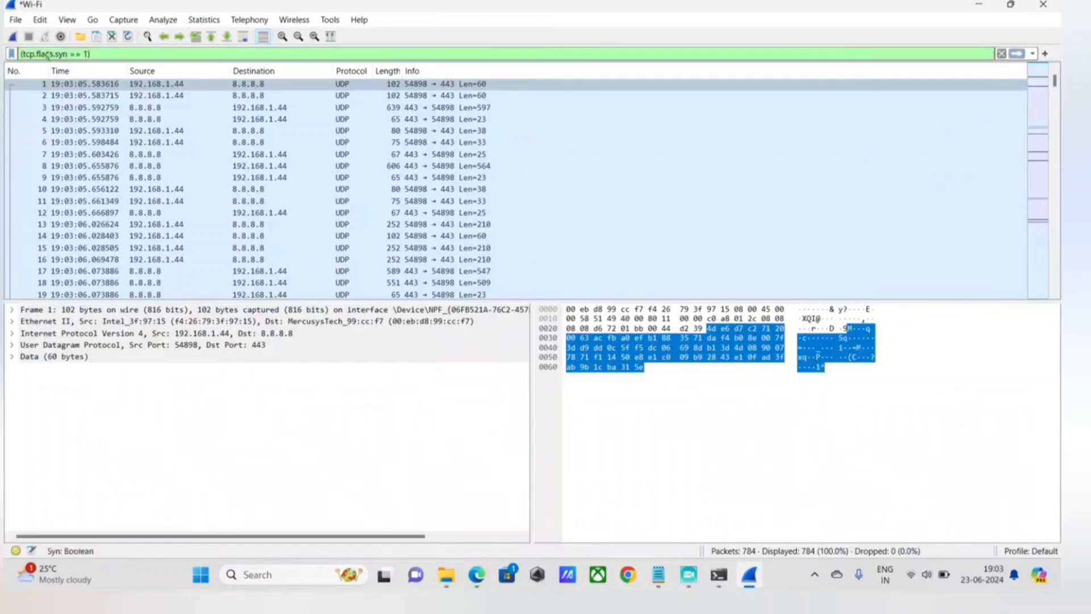
Extend the display filter with an OR operator and a second bracketed SYN condition, || (tcp.flags.syn ==1.
key("End")
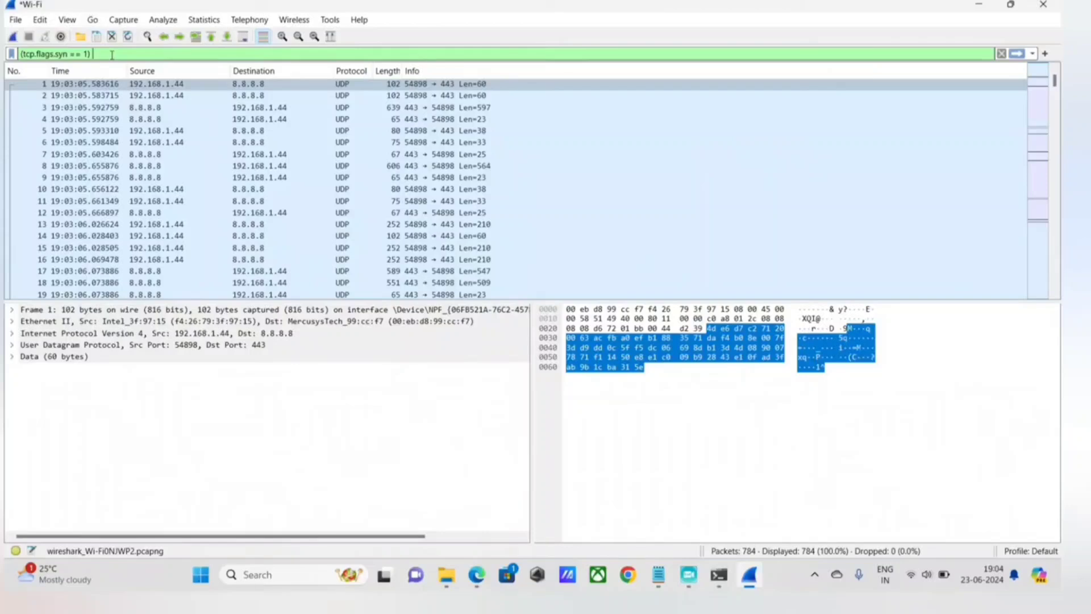
type("|")
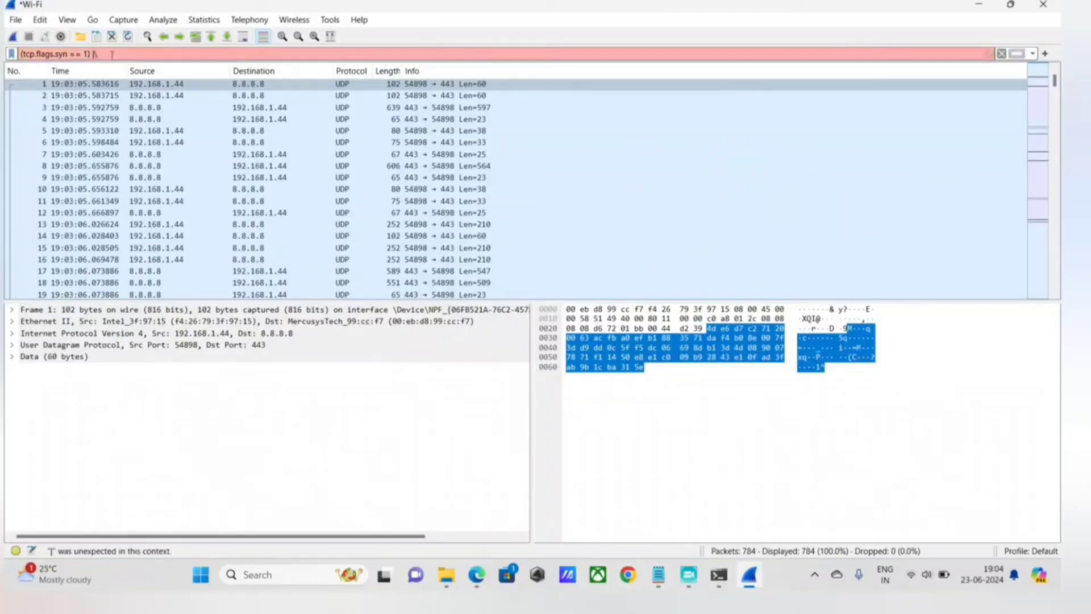
type("| tc[")
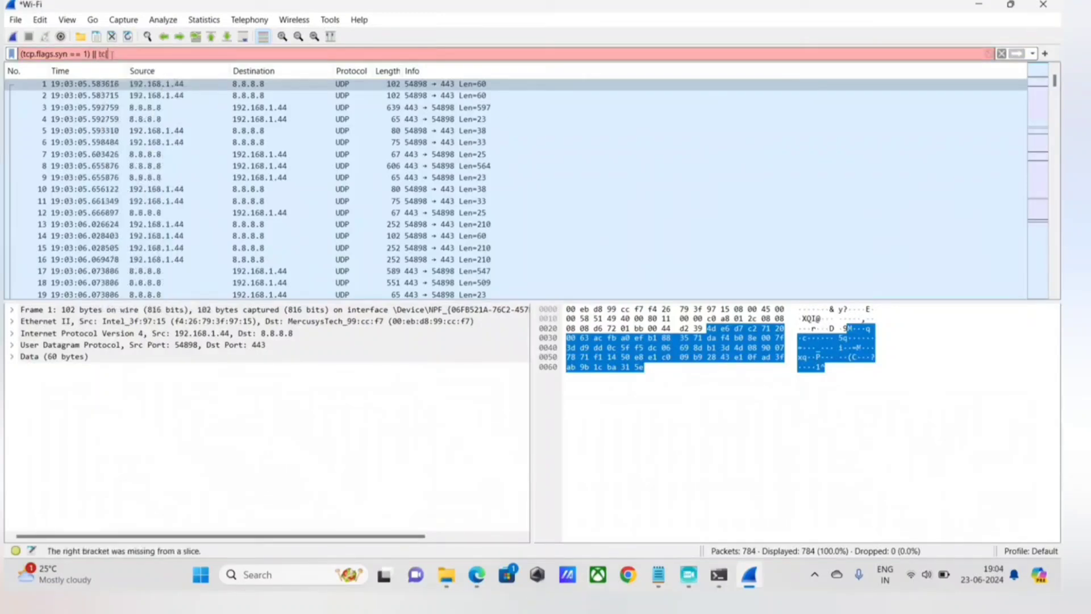
key("BackSpace")
key("BackSpace")
key("BackSpace")
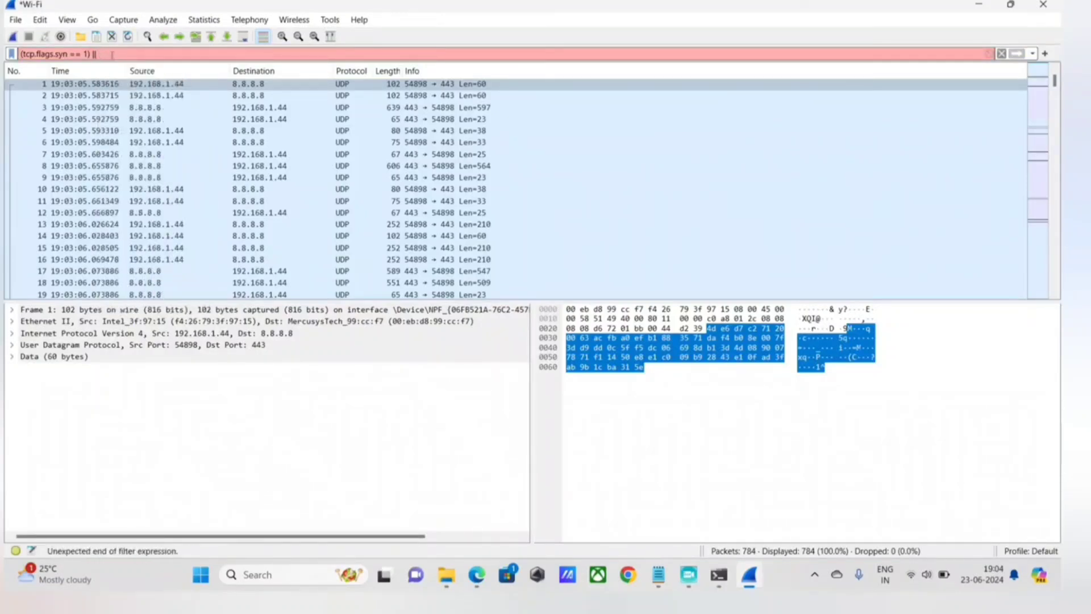
type("(tcp.fl")
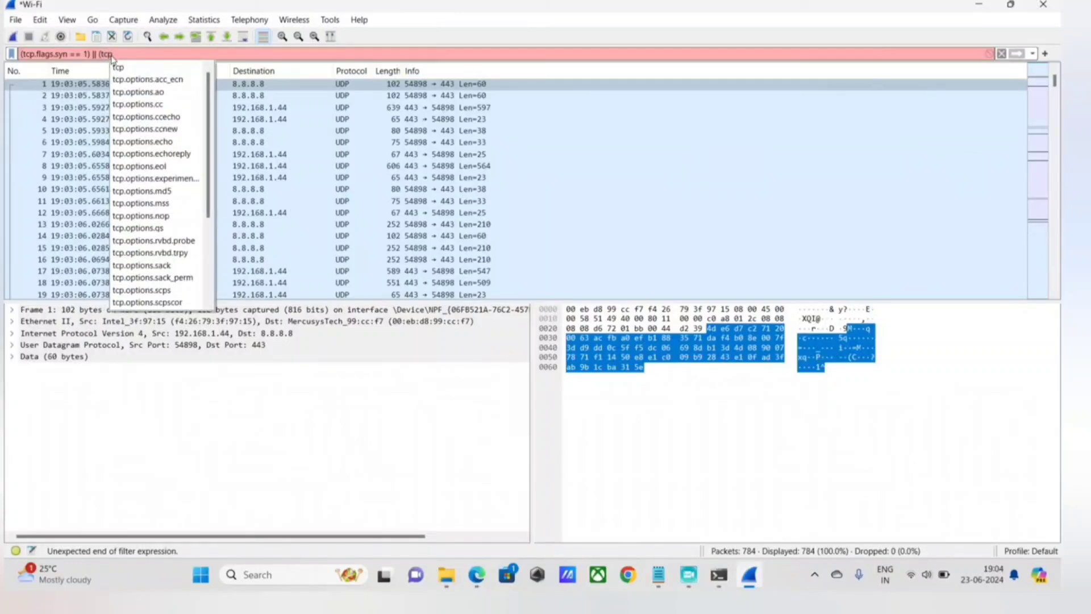
type("ags.")
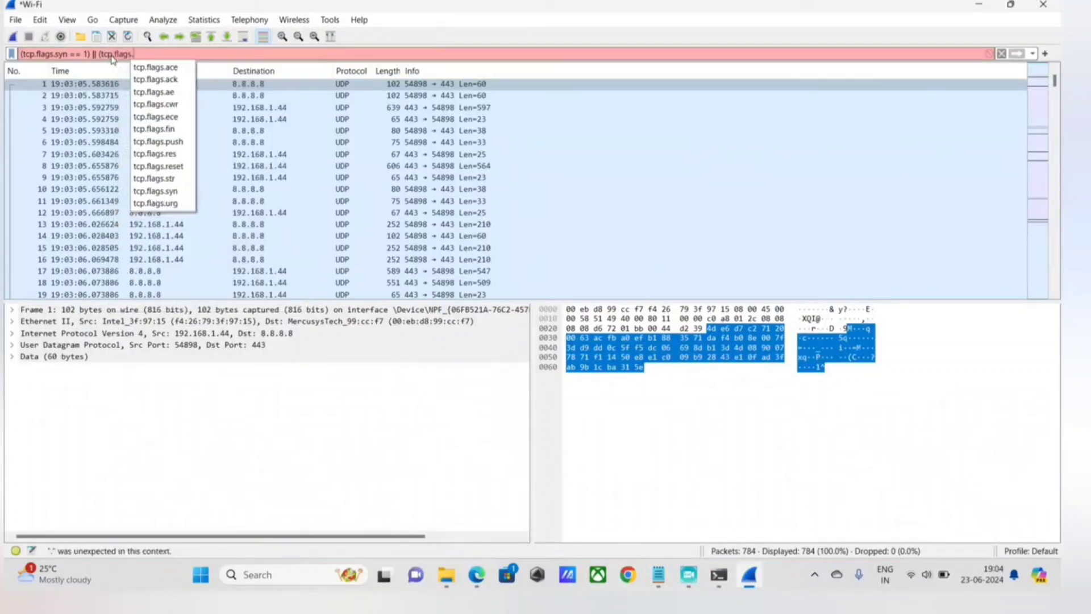
type("syn")
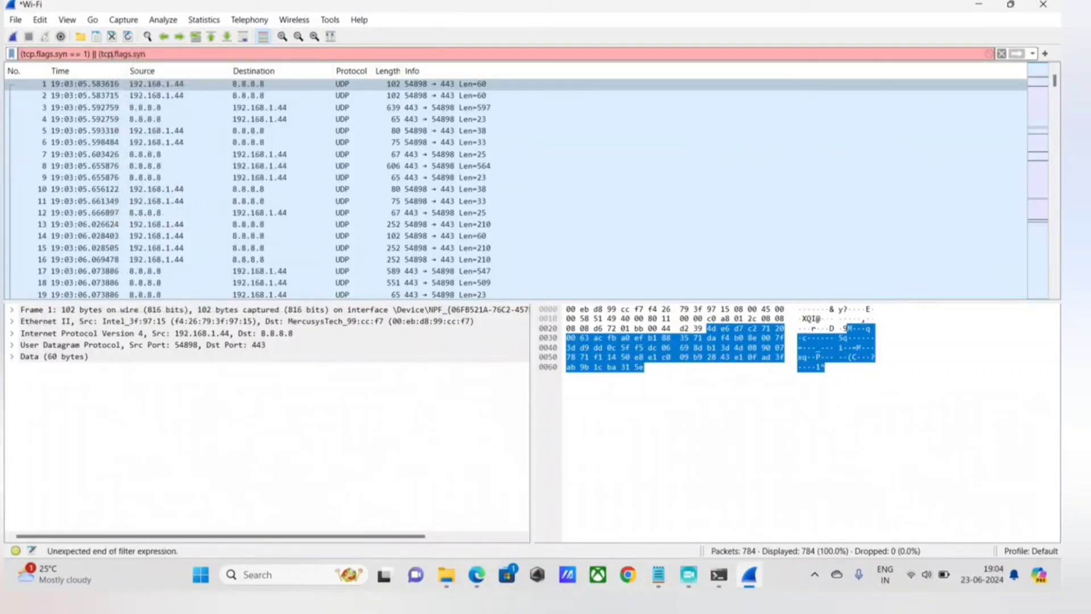
type(" ==1 && tcp.f")
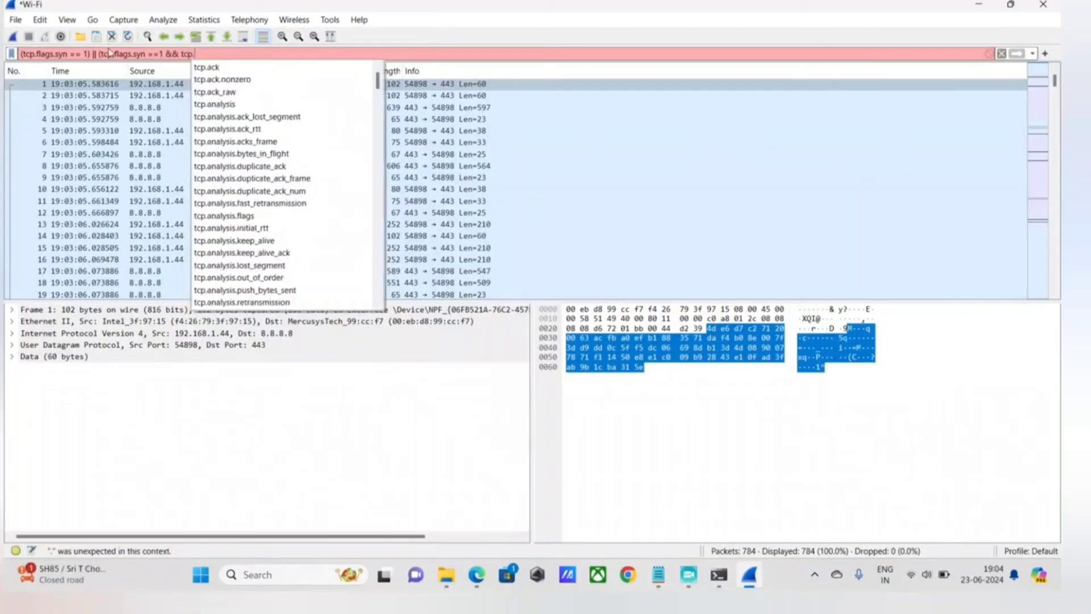
type("lag")
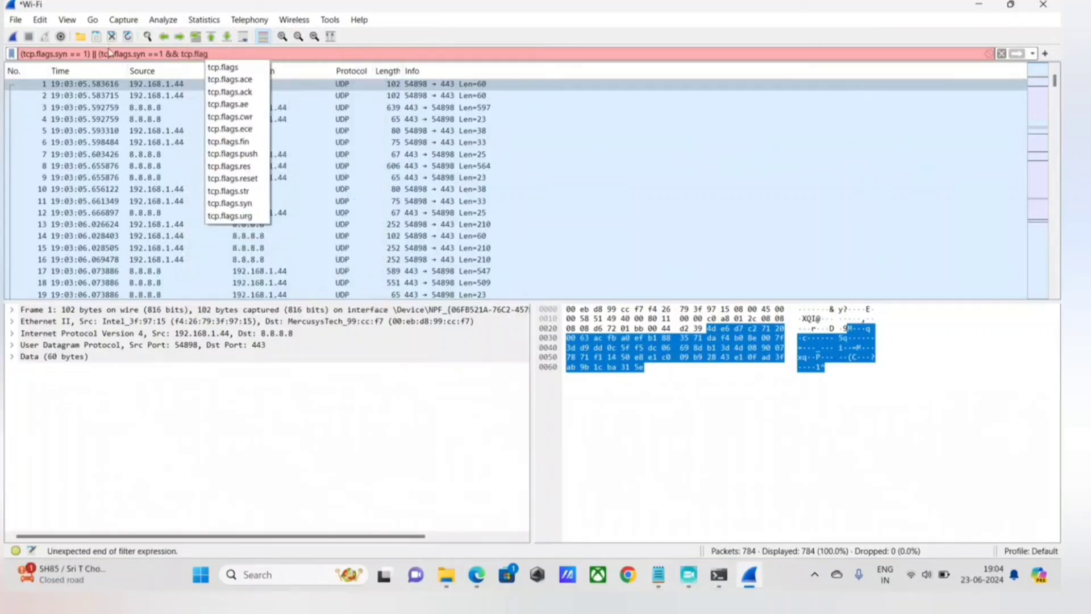
type("s.ack")
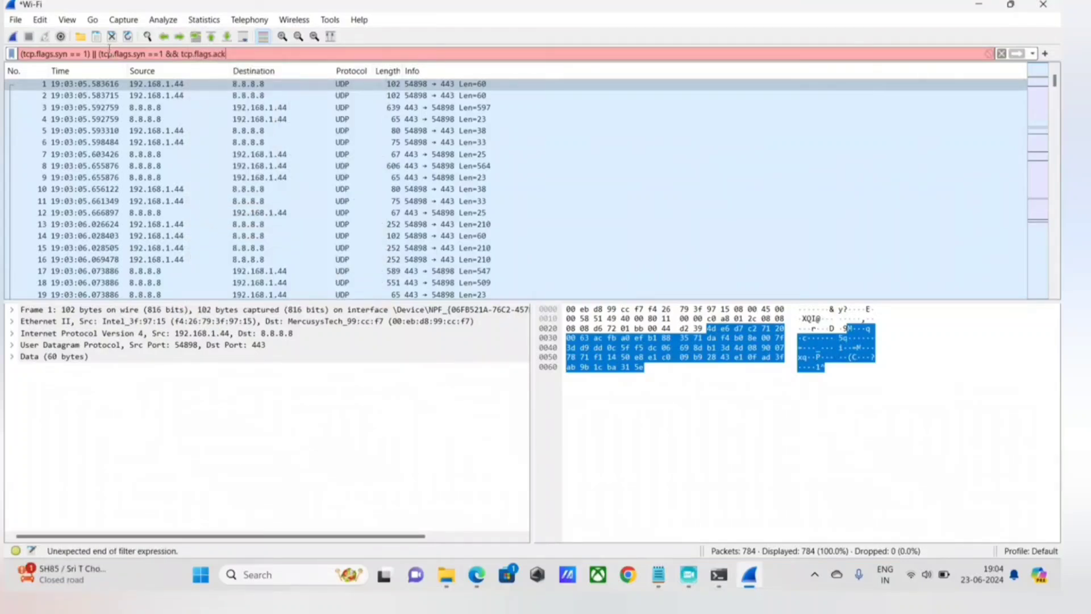
type(" == 1)")
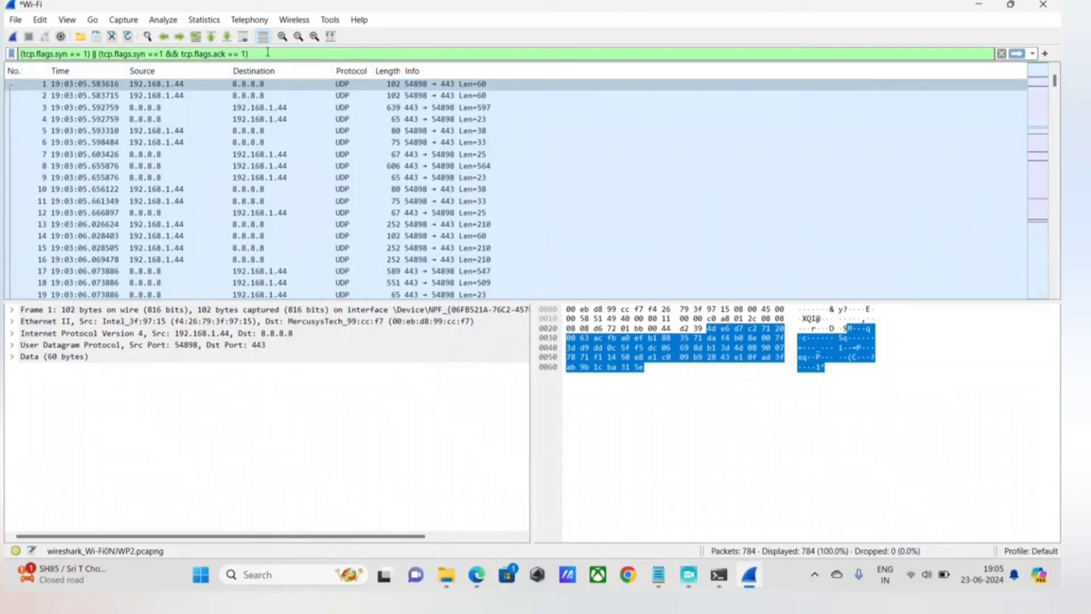
Append a third alternative matching acknowledgement packets, || (tcp.flags.ack == 1), to the display filter.
type("||")
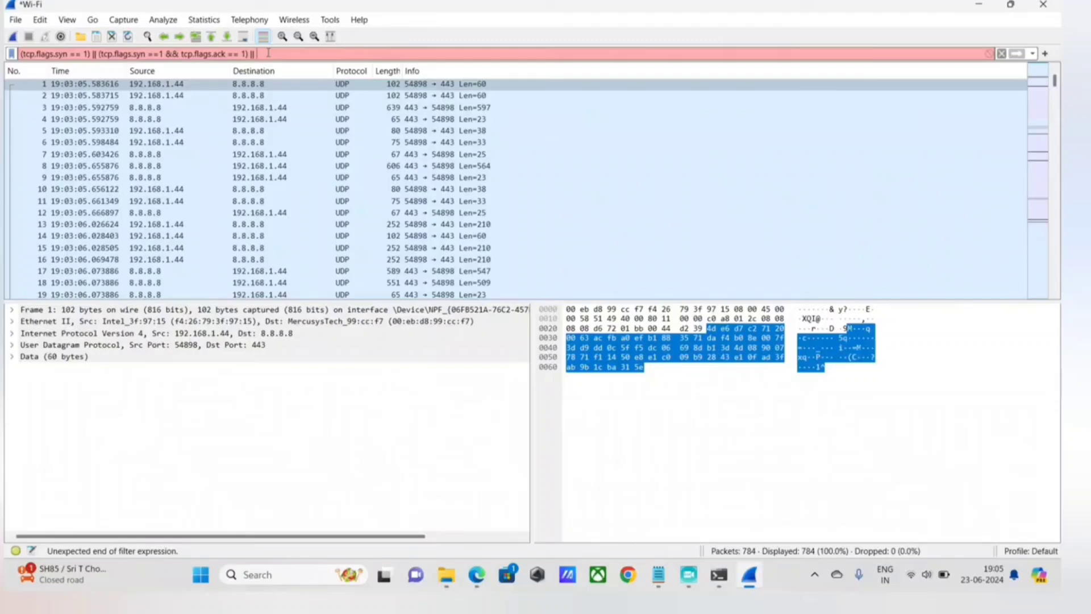
type("tcp")
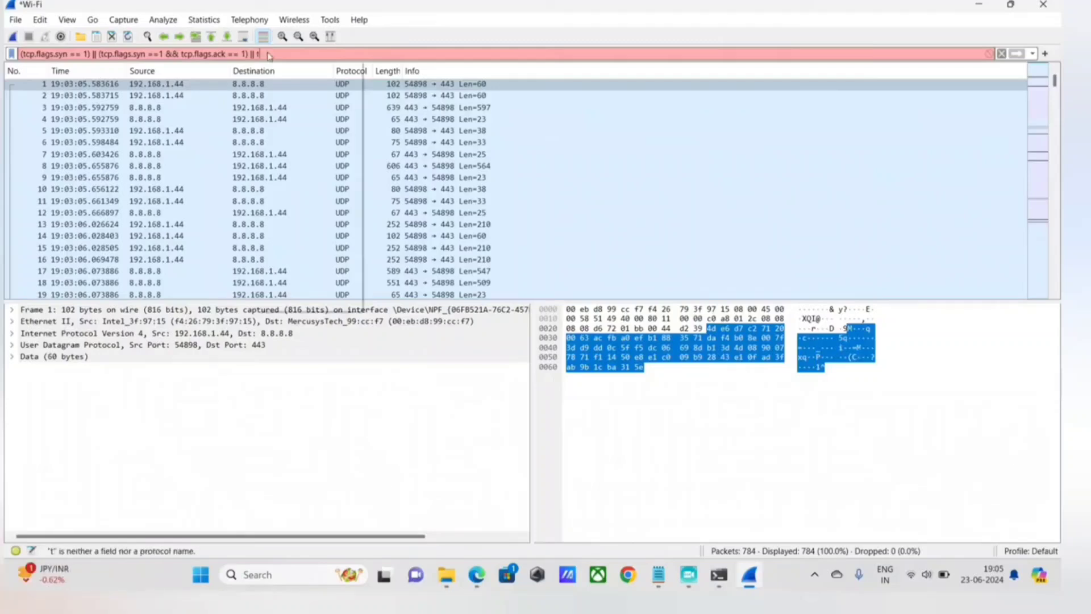
type(".flags.s")
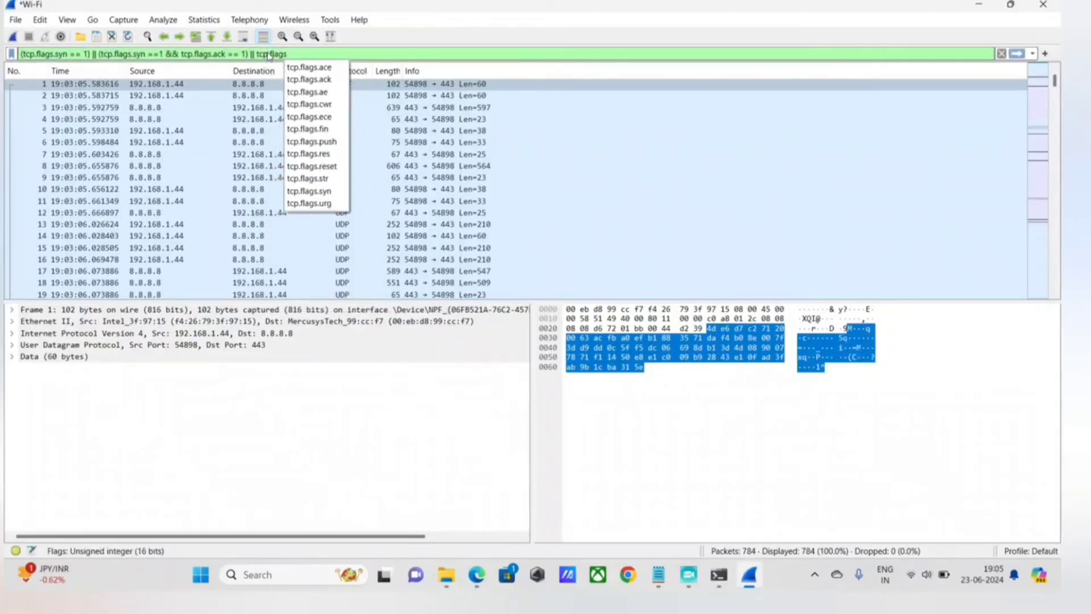
type("yn")
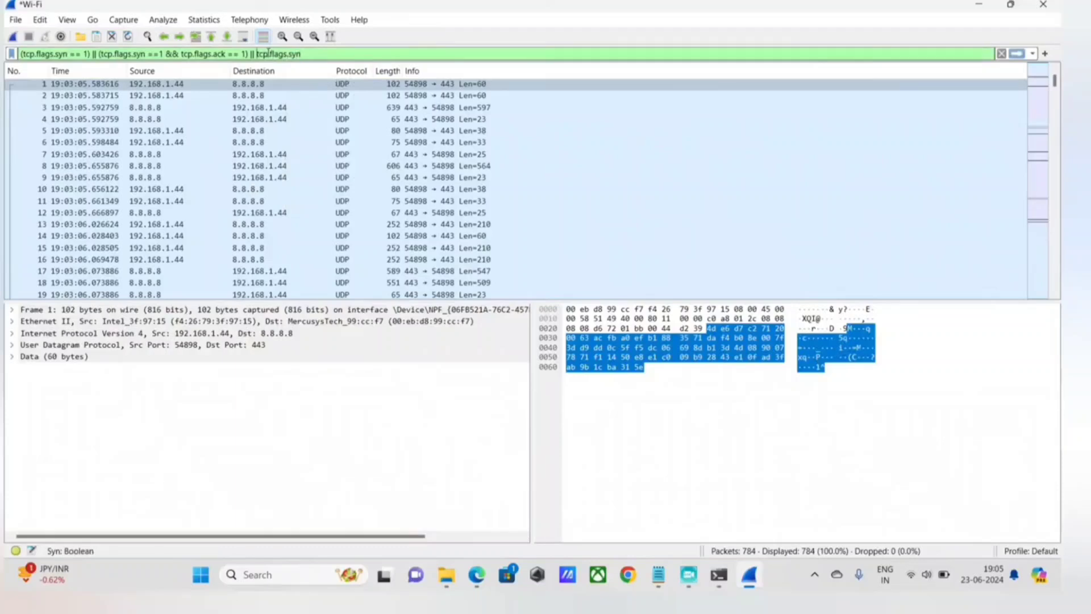
type("(")
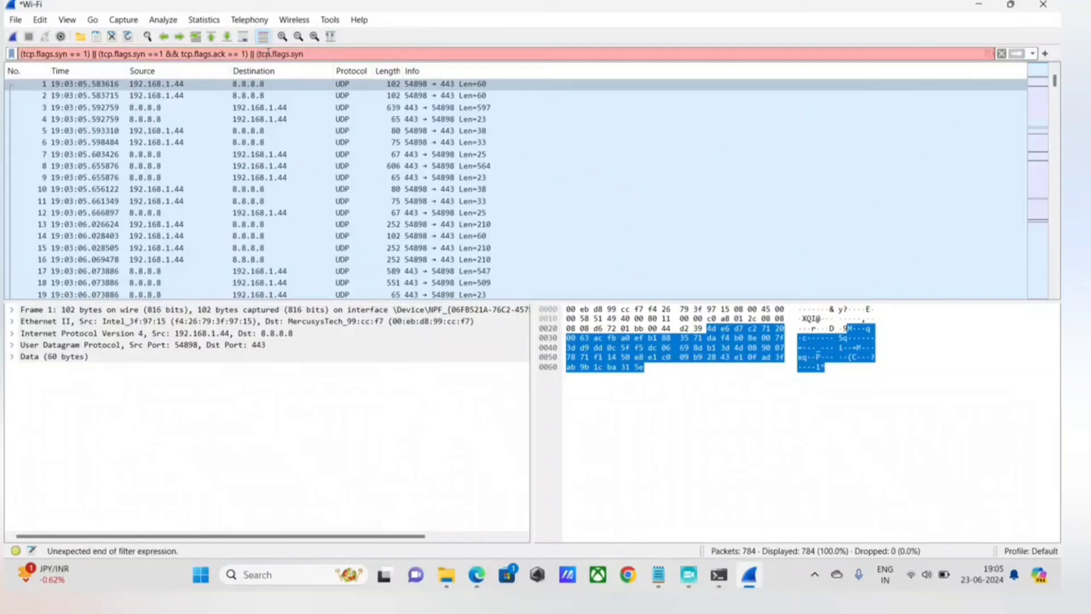
key("BackSpace")
key("BackSpace")
key("BackSpace")
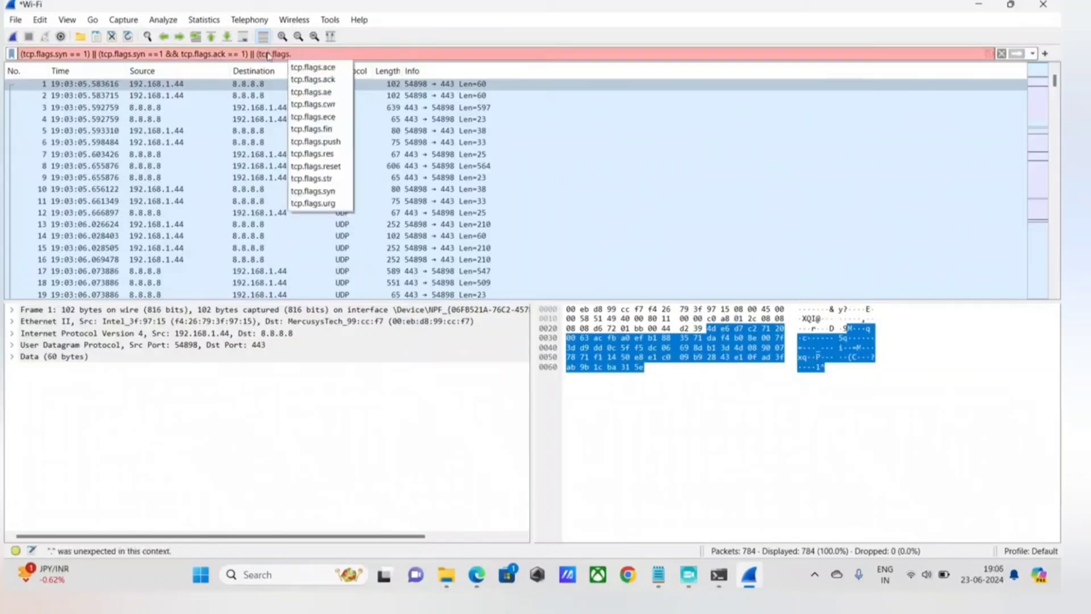
type("ack ==")
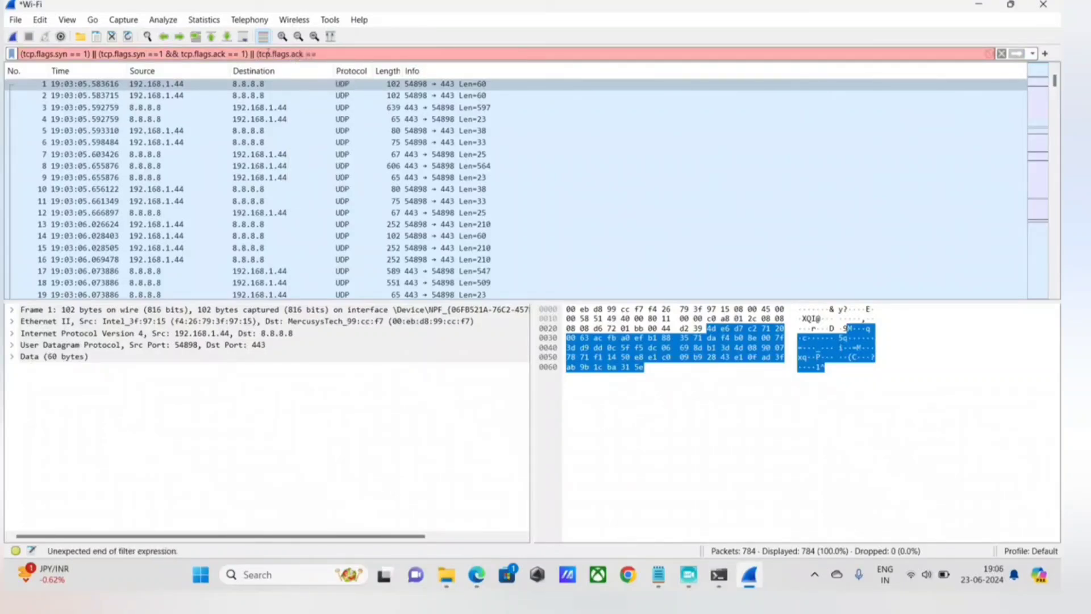
type(" 1)")
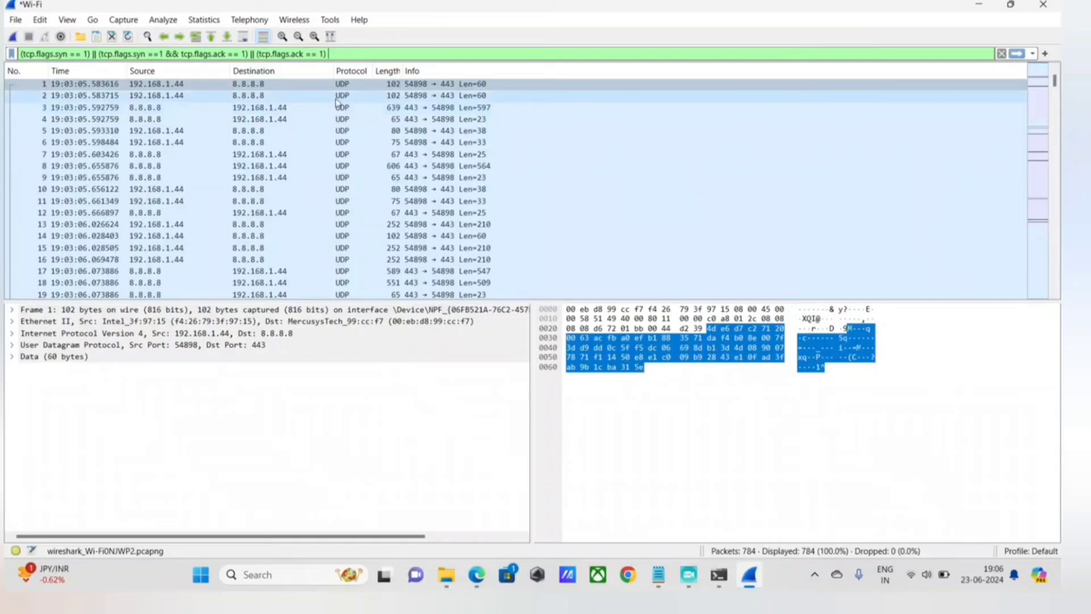
Extend the display filter with an AND operator and the start of a source address condition, && ip.src ==.
type("&&")
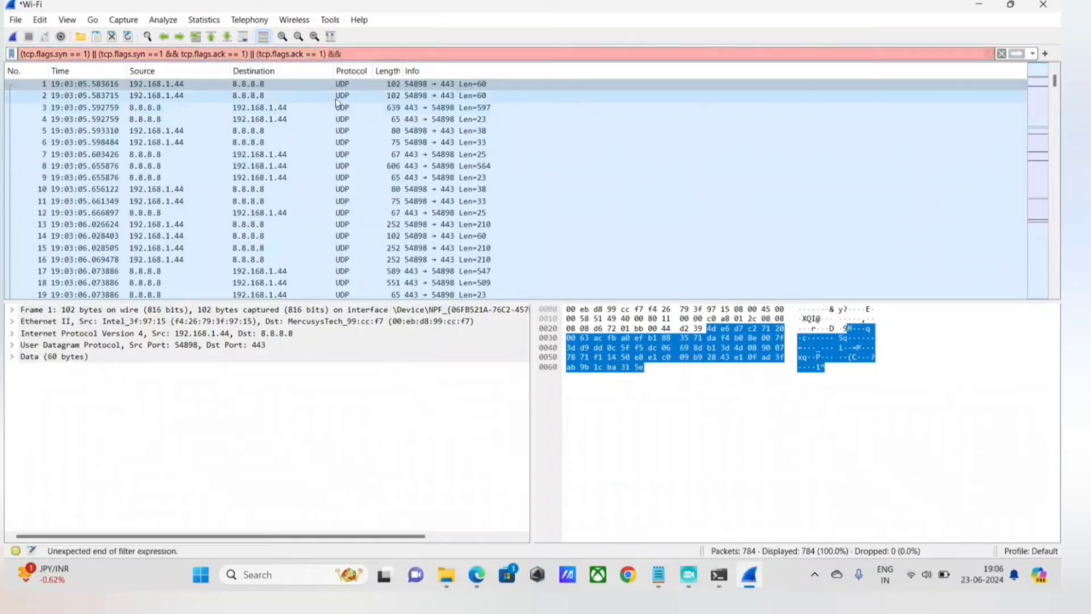
type(" ip")
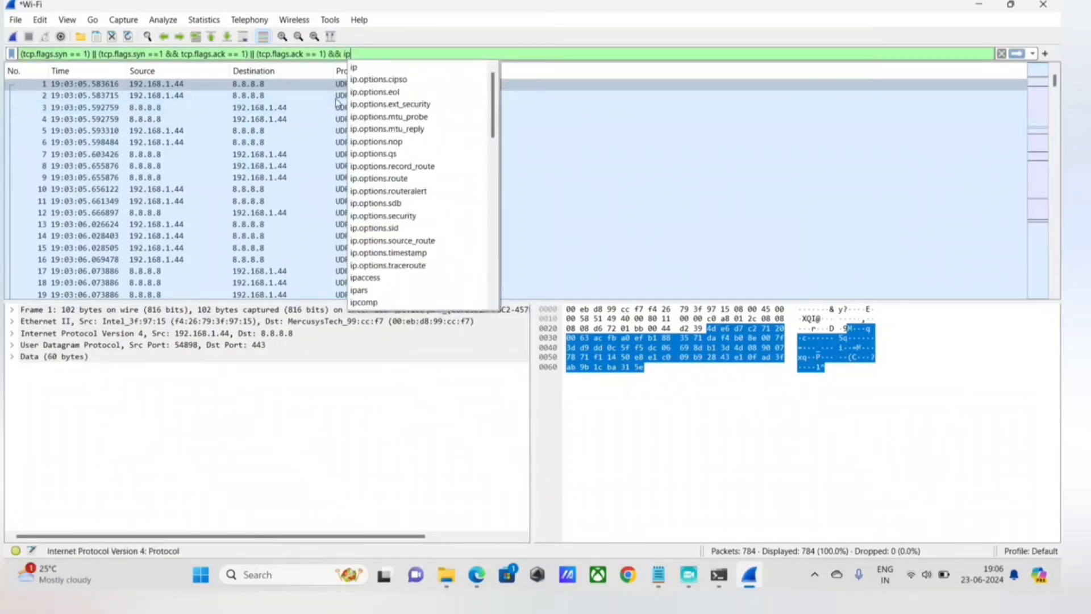
type(".src ==")
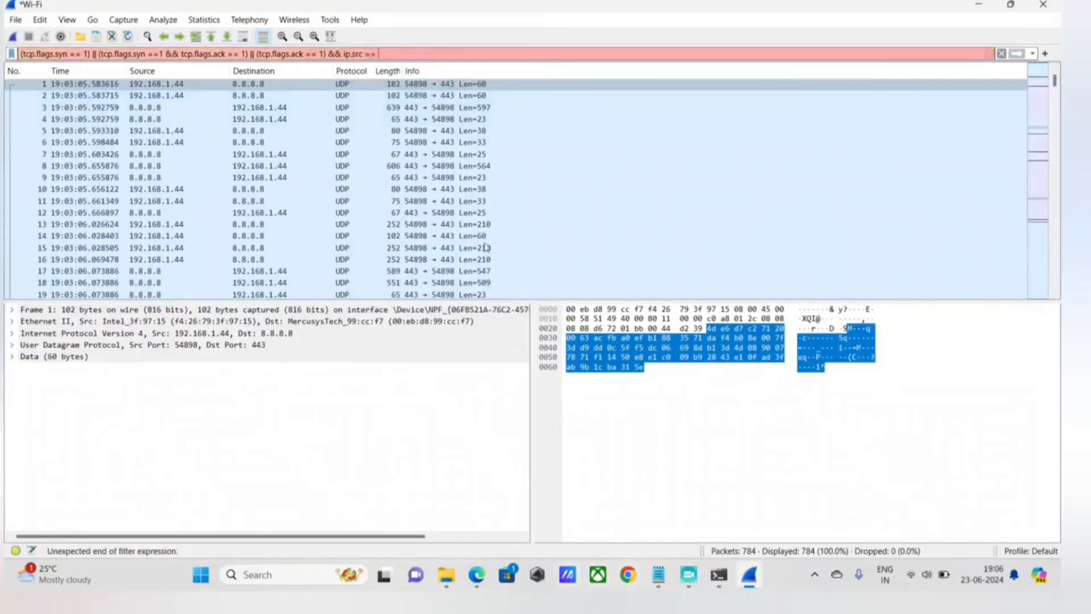
type(" 192")
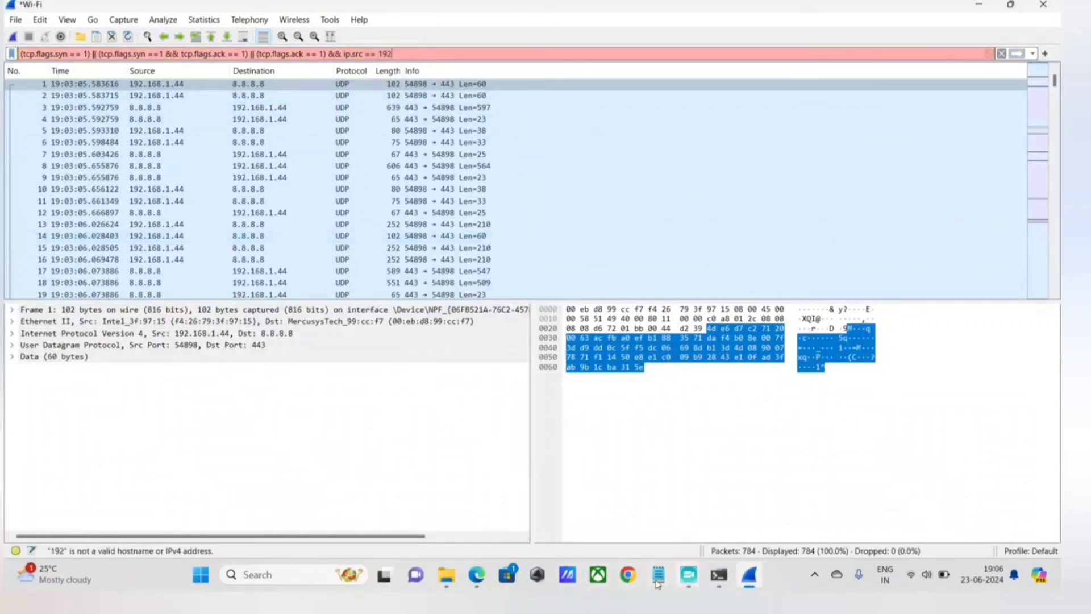
Complete the source address condition with 192.168.1.44, copied from the Notepad notes.
mouse_move(657, 582)
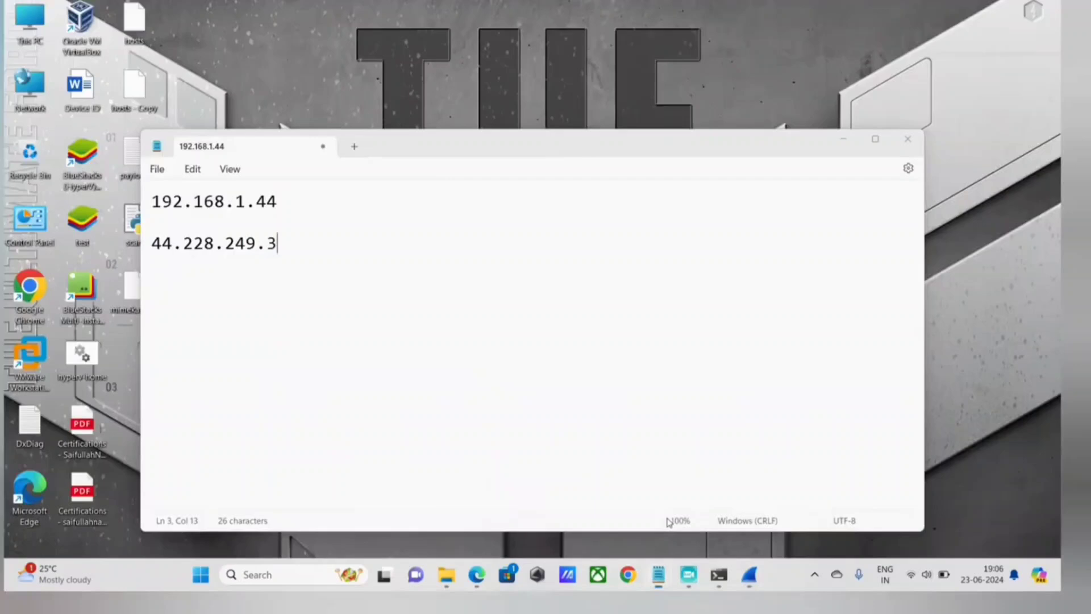
left_click(669, 522)
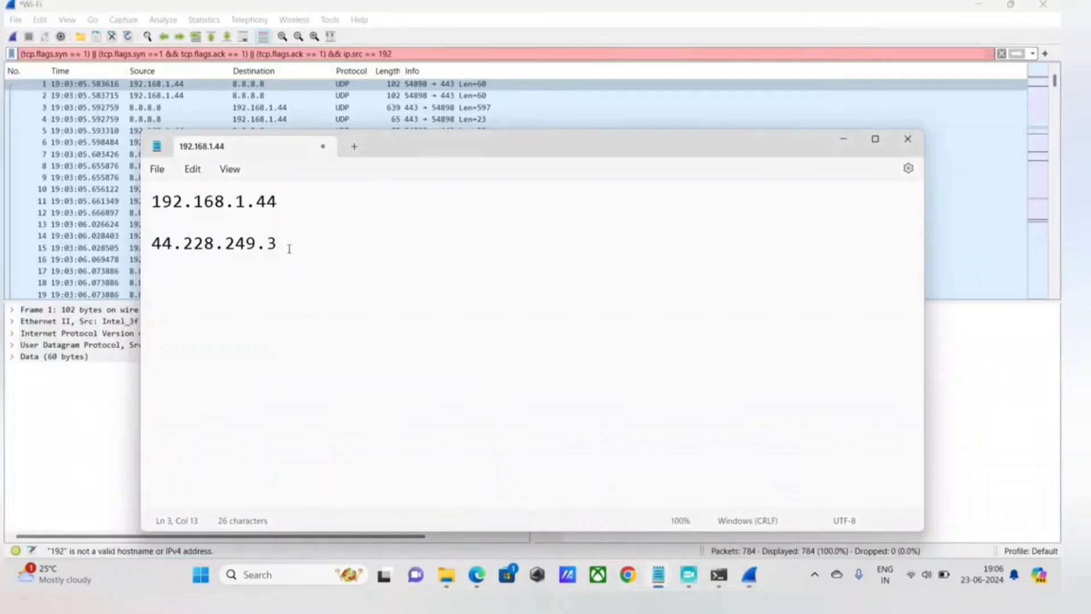
left_click_drag(151, 201, 281, 206)
key("ctrl+c")
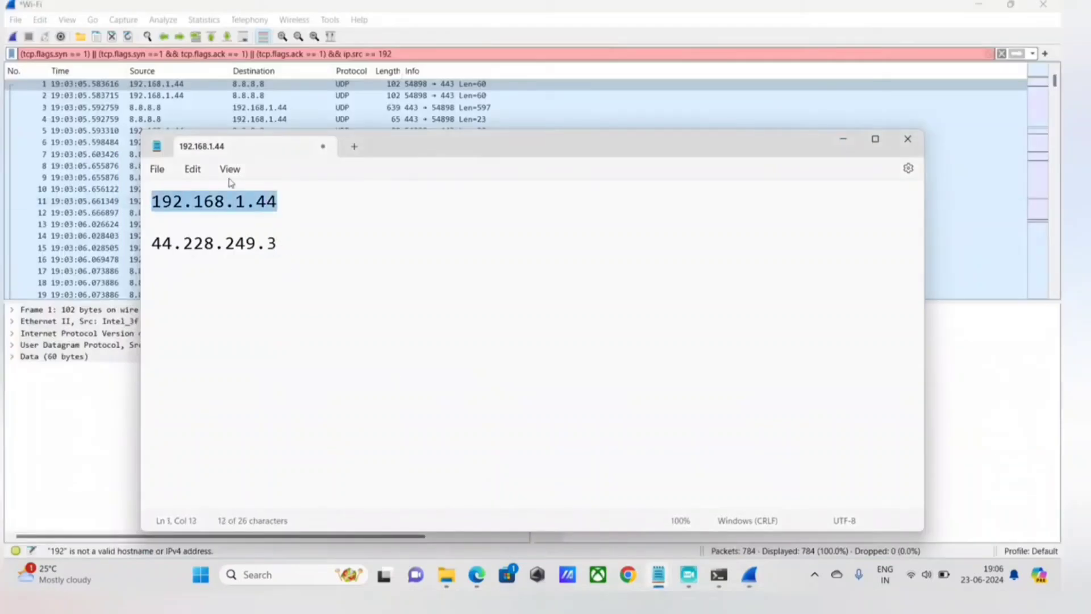
left_click(329, 7)
key("BackSpace")
key("BackSpace")
key("BackSpace")
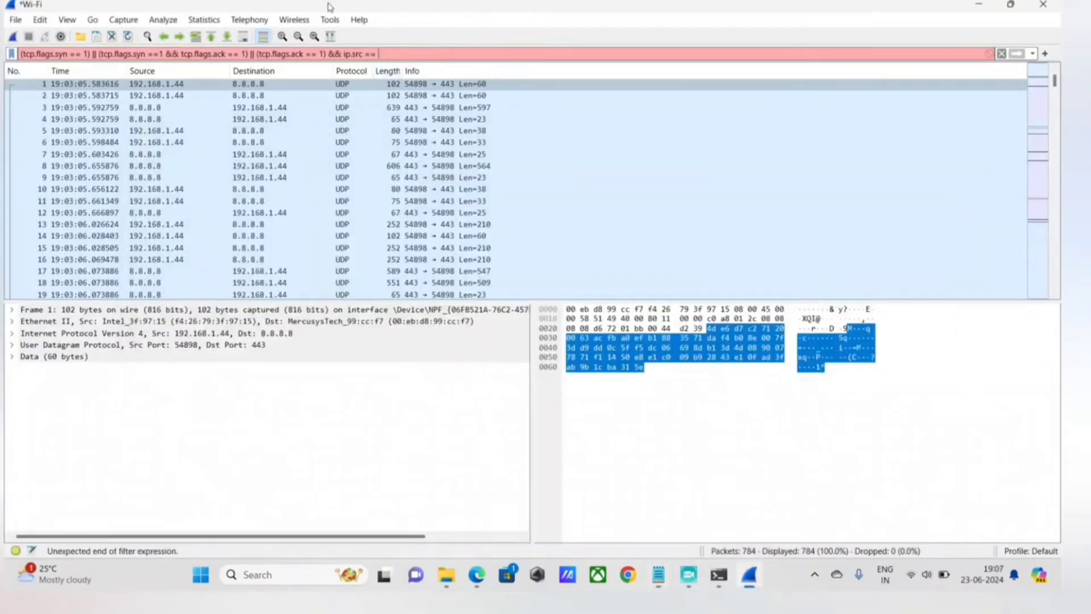
key("ctrl+v")
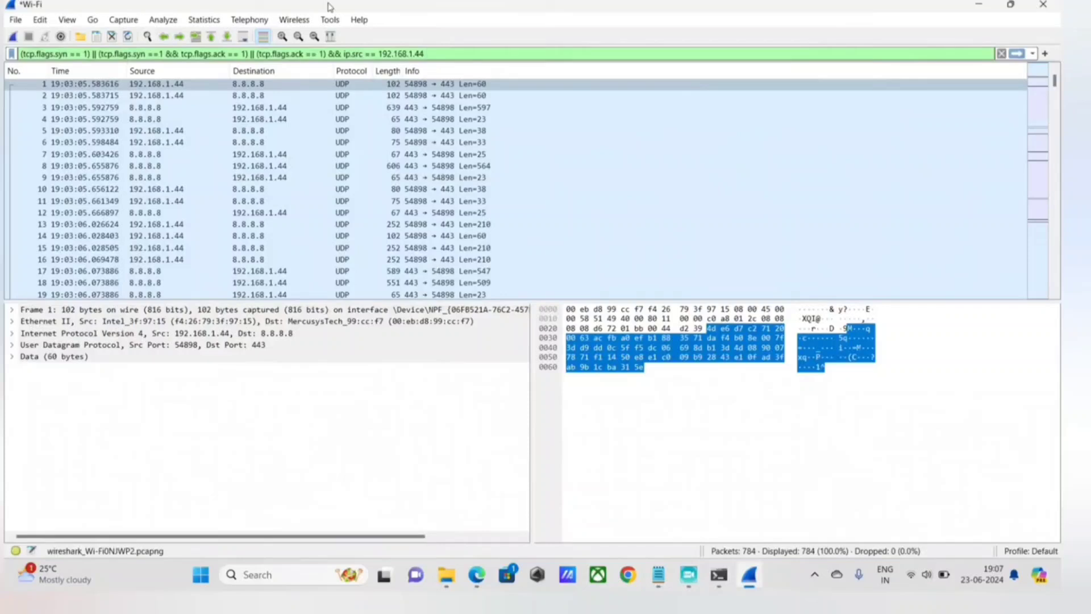
Append a destination address condition to the display filter, && ip.dst ==, leaving its value empty.
type("&&")
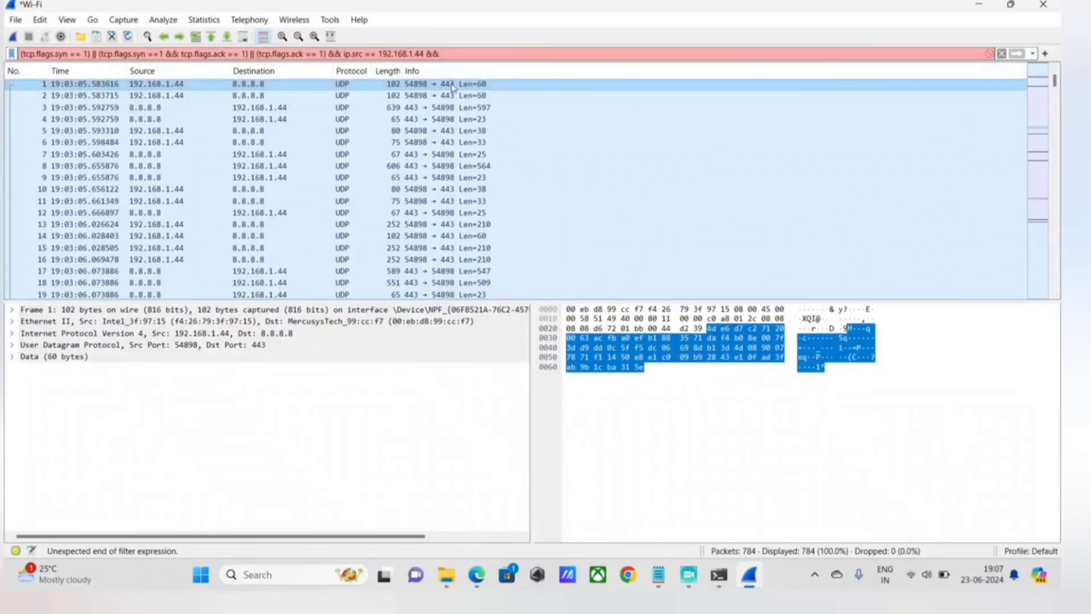
type("ip")
type(".d")
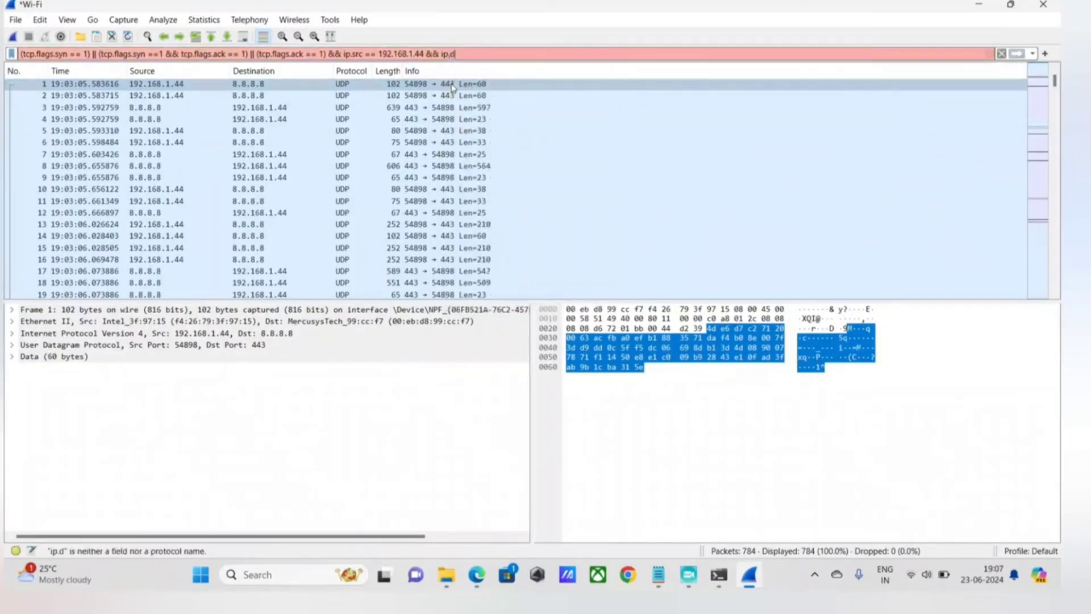
type("st=")
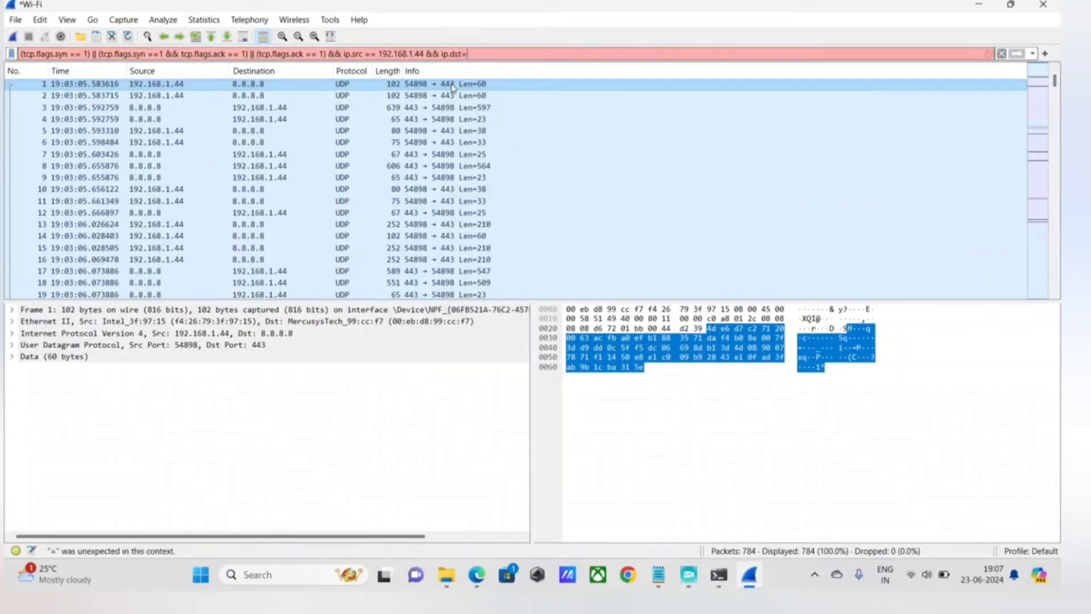
key("BackSpace")
type("==")
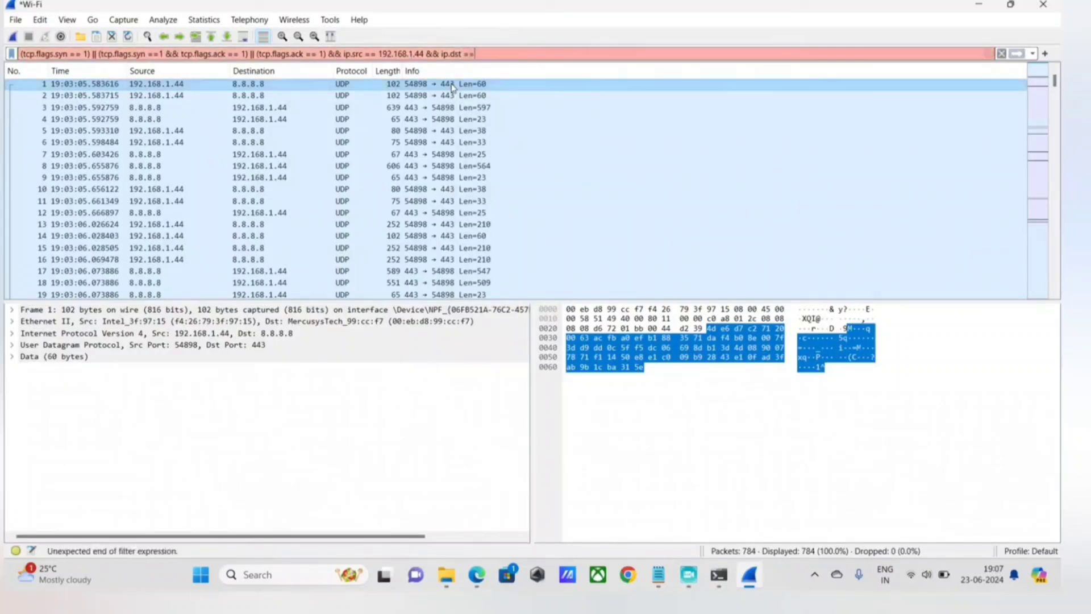
Complete the destination condition with 44.228.249.3 copied from the Notepad notes, and apply the display filter to the captured packets.
key("alt+Tab")
left_click_drag(284, 246, 6, 258)
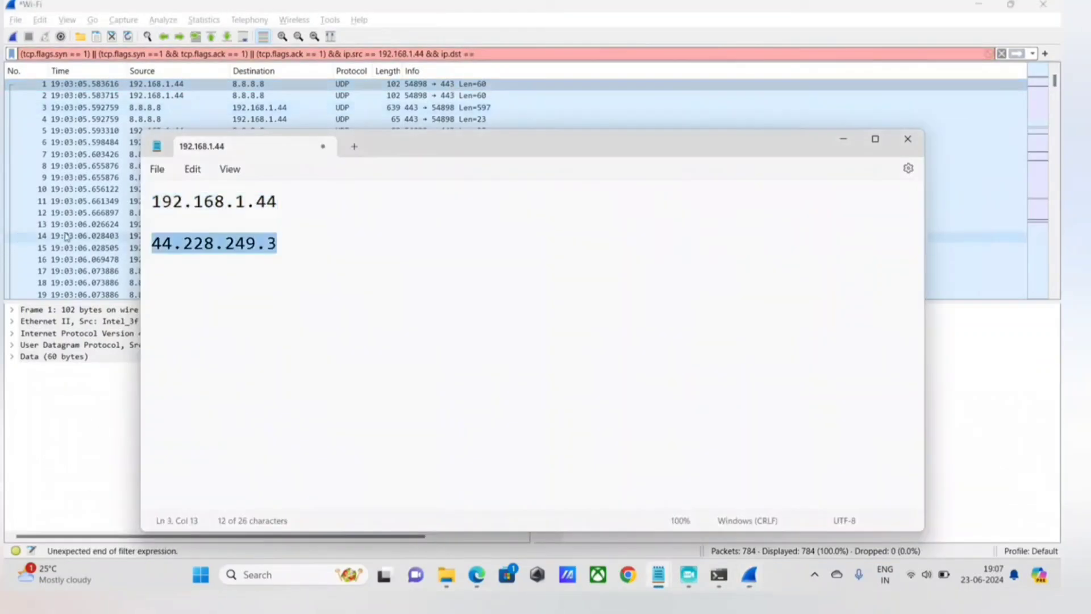
left_click(283, 248)
left_click_drag(283, 249, 104, 237)
key("ctrl+c")
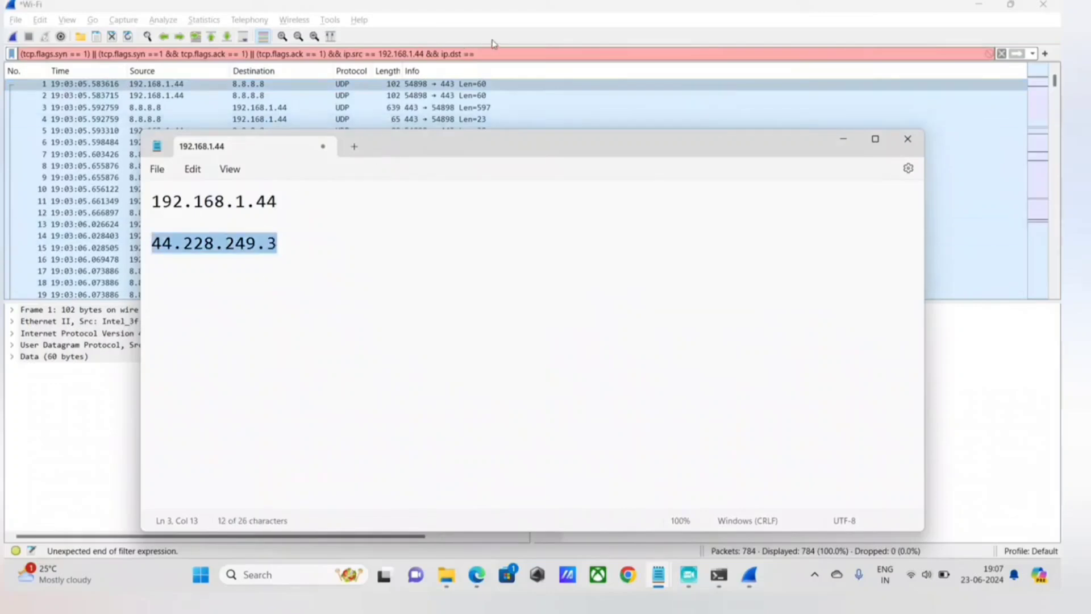
left_click(497, 54)
key("ctrl+v")
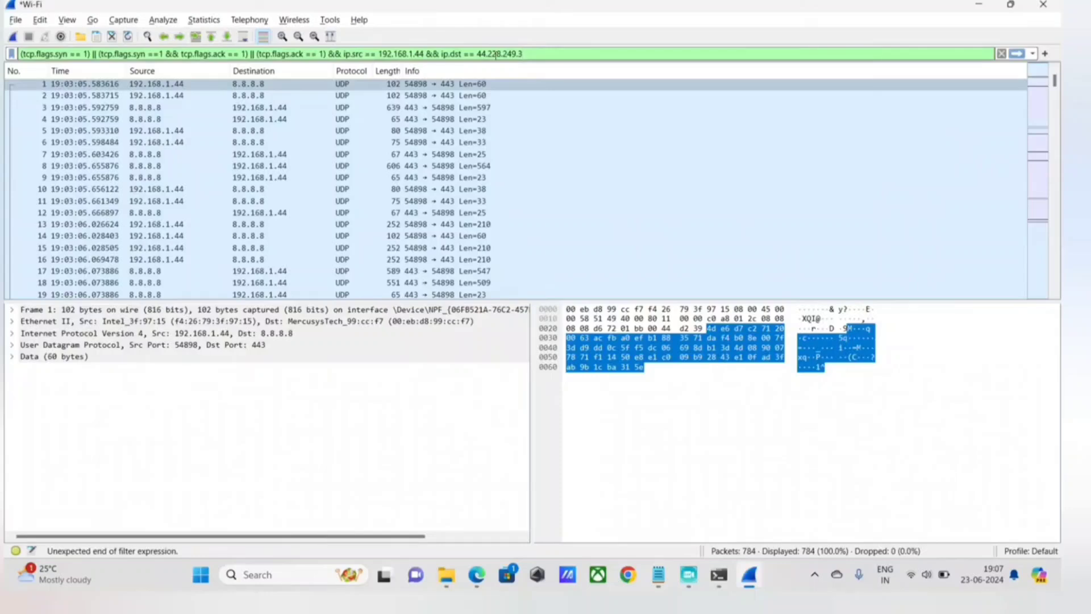
key("Return")
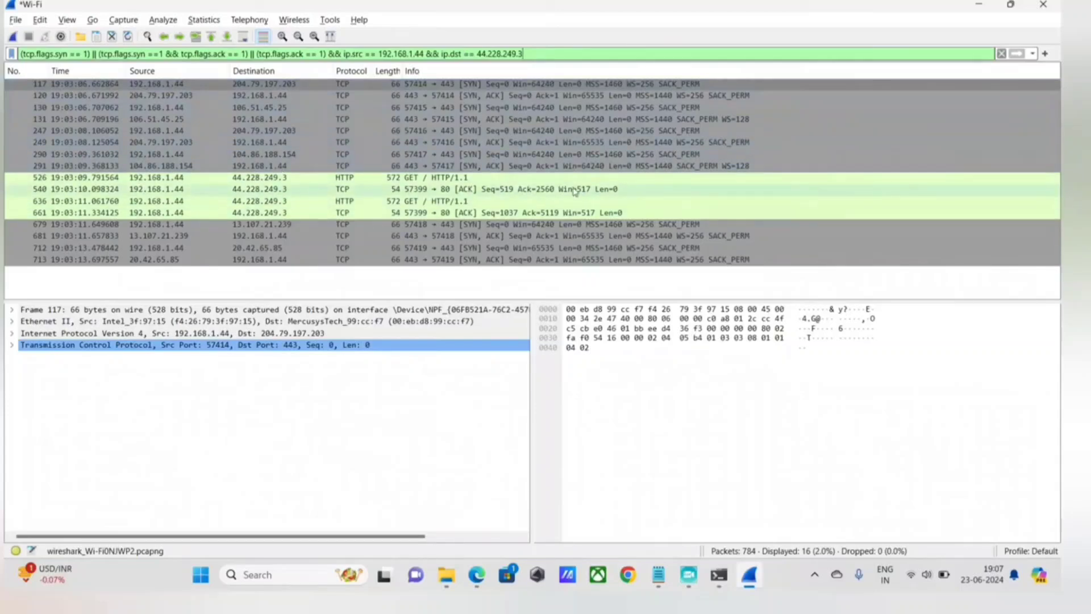
key("Return")
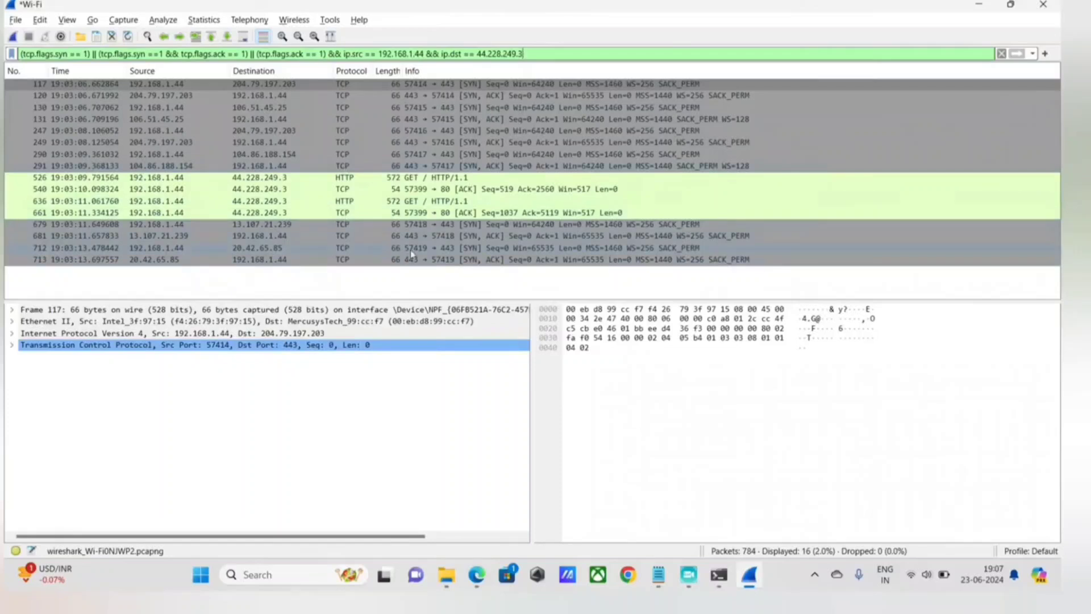
left_click(394, 244)
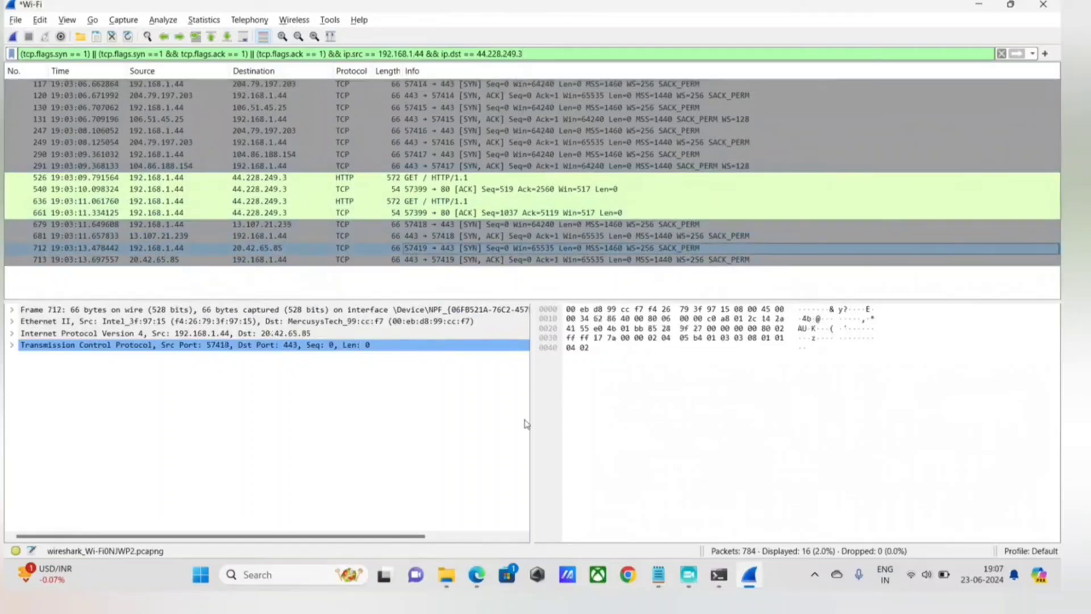
Switch to Edge to reload the testphp.vulnweb.com page, and return to Wireshark.
mouse_move(472, 580)
left_click(477, 575)
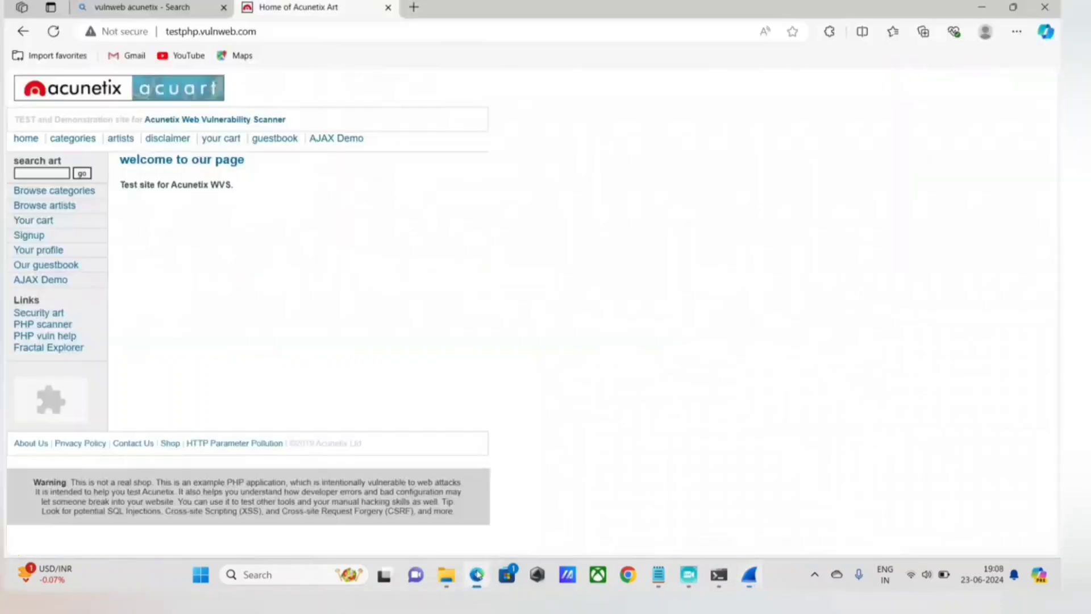
left_click(56, 33)
left_click(750, 575)
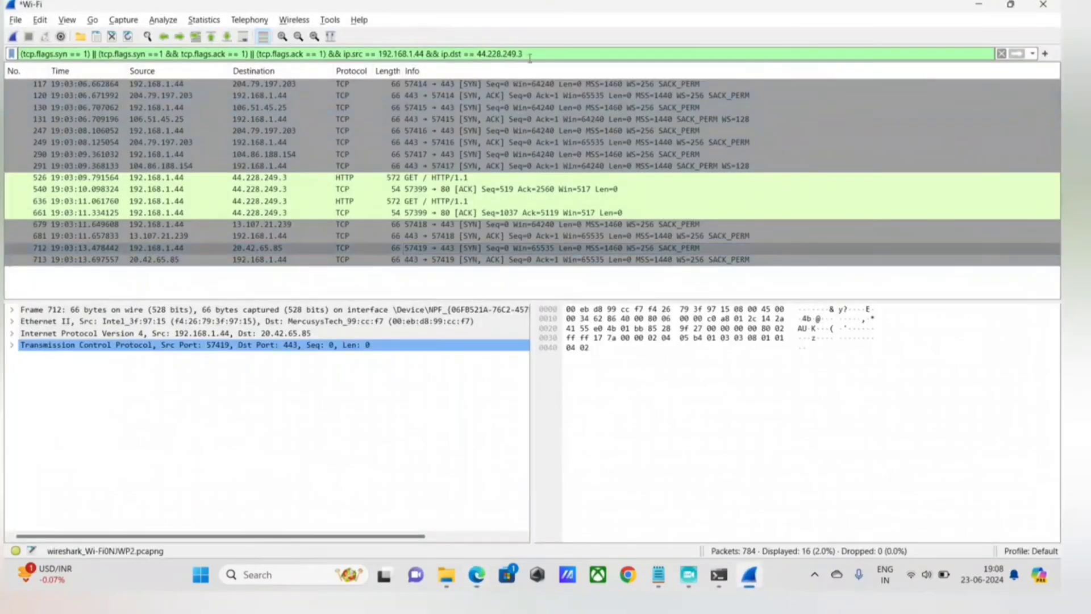
Start a new Wi-Fi capture with the current display filter, continuing without saving the earlier packets.
triple_click(530, 56)
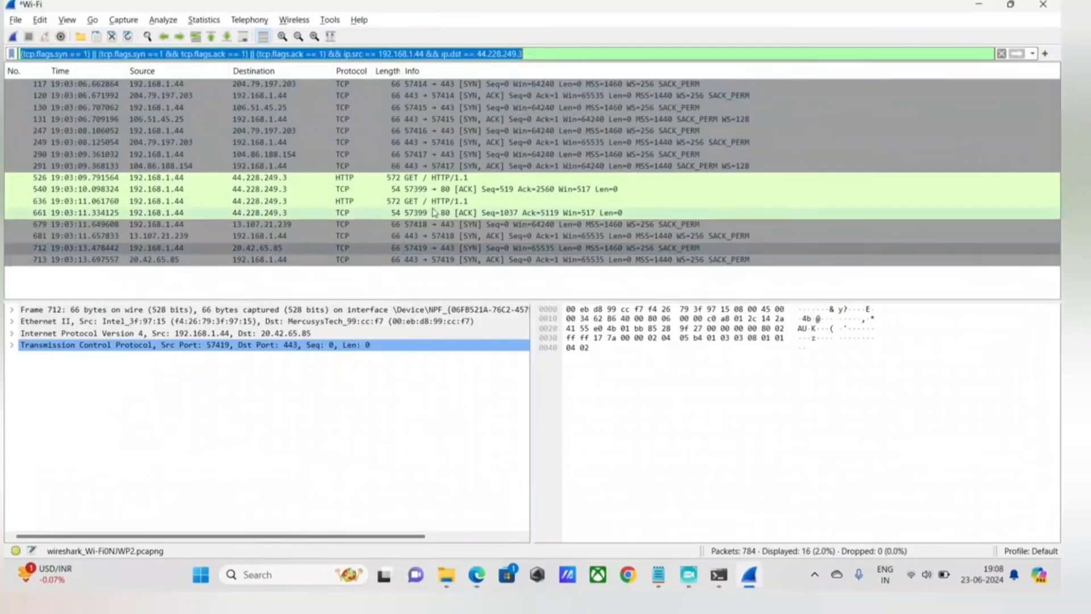
left_click(12, 36)
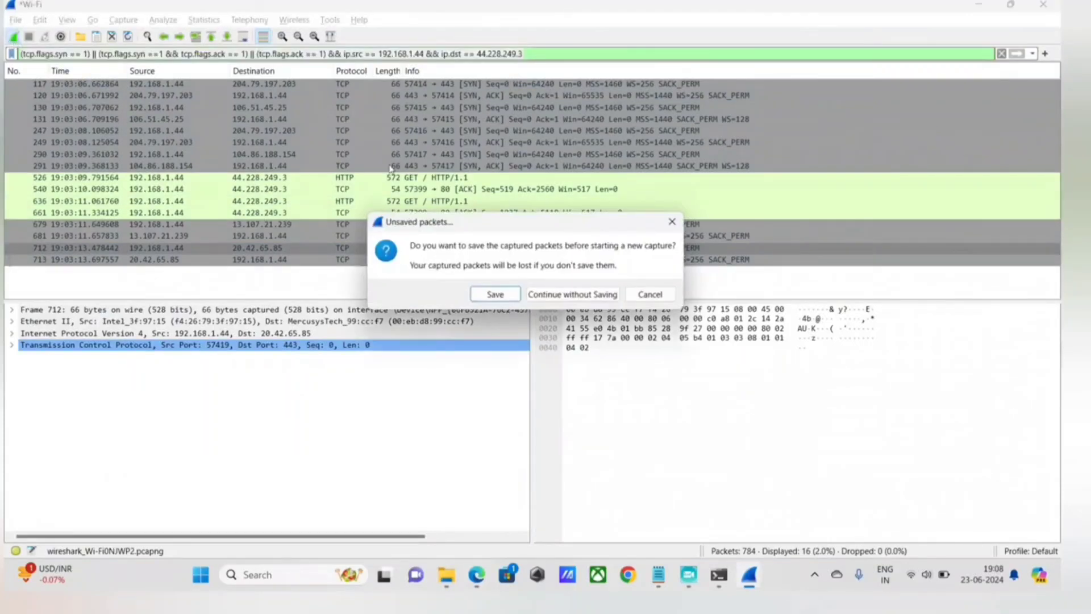
left_click(574, 295)
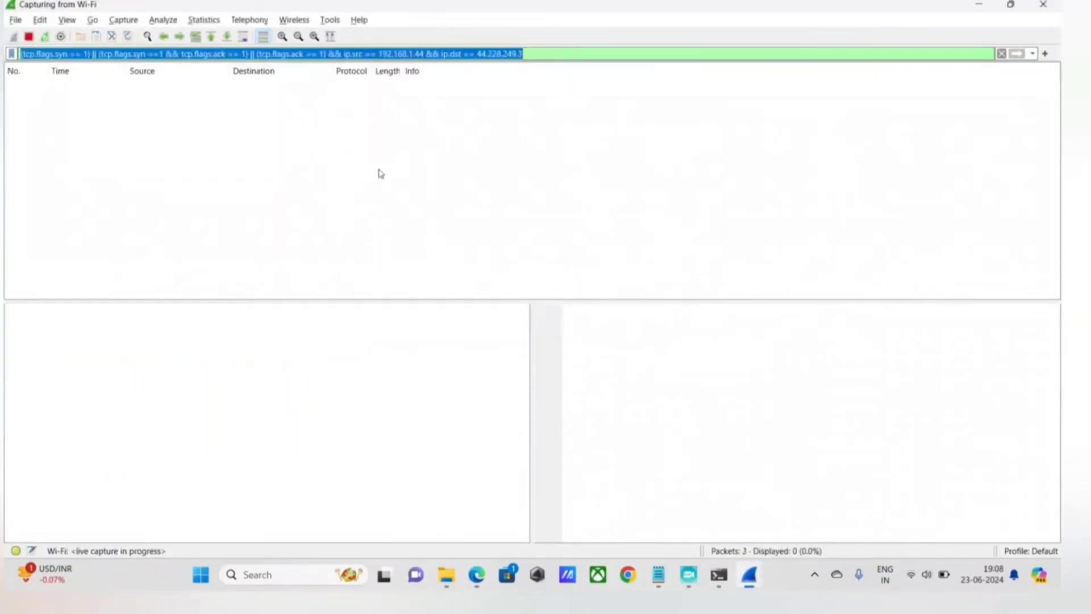
Reload the testphp.vulnweb.com page in Edge while capturing, and stop the capture in Wireshark.
left_click(476, 574)
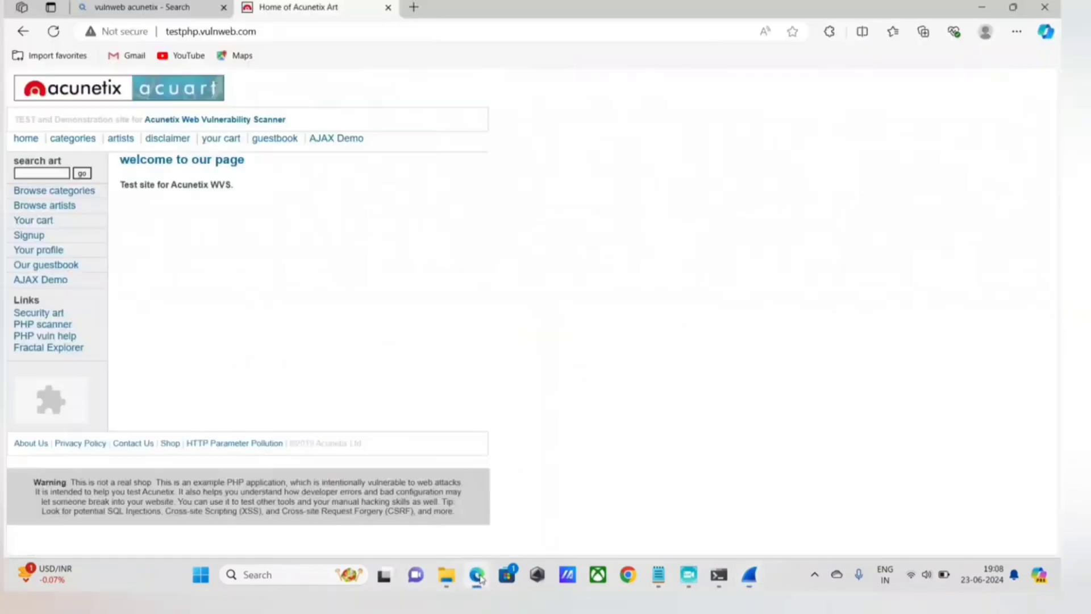
left_click(53, 31)
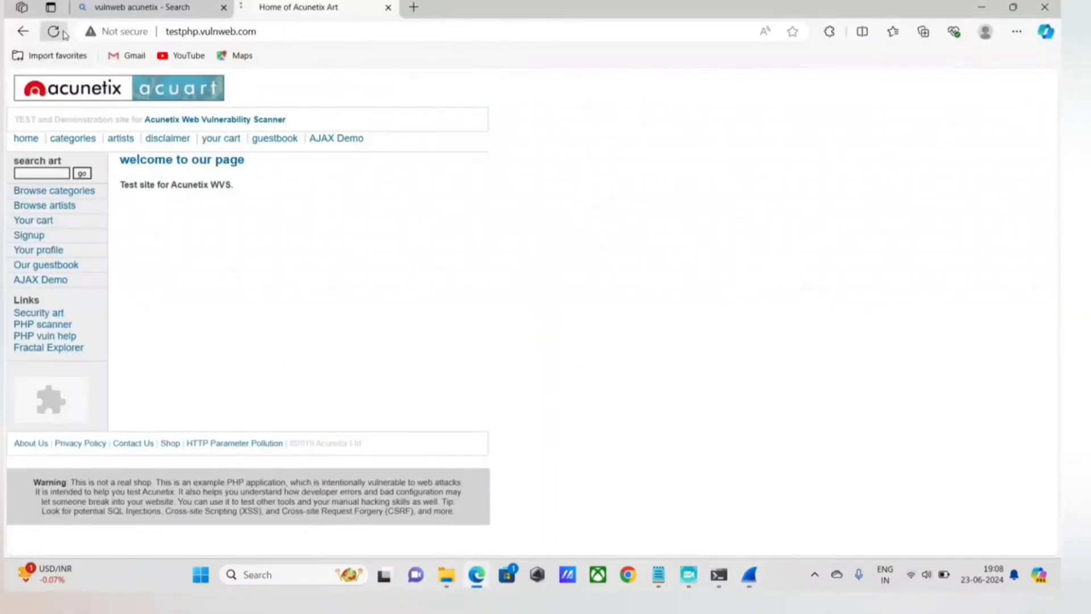
left_click(750, 575)
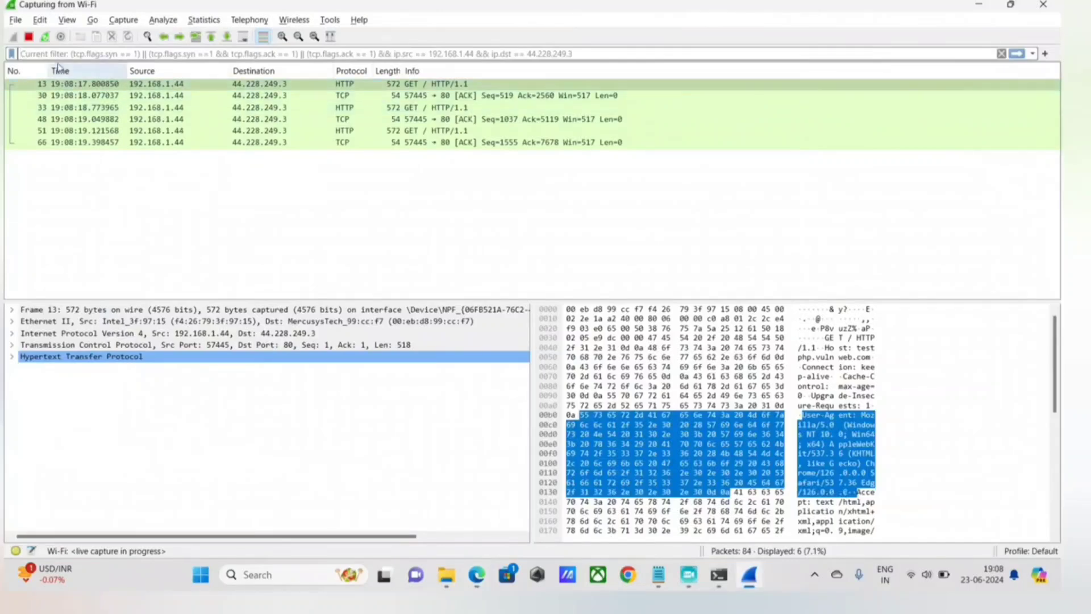
key("ctrl+e")
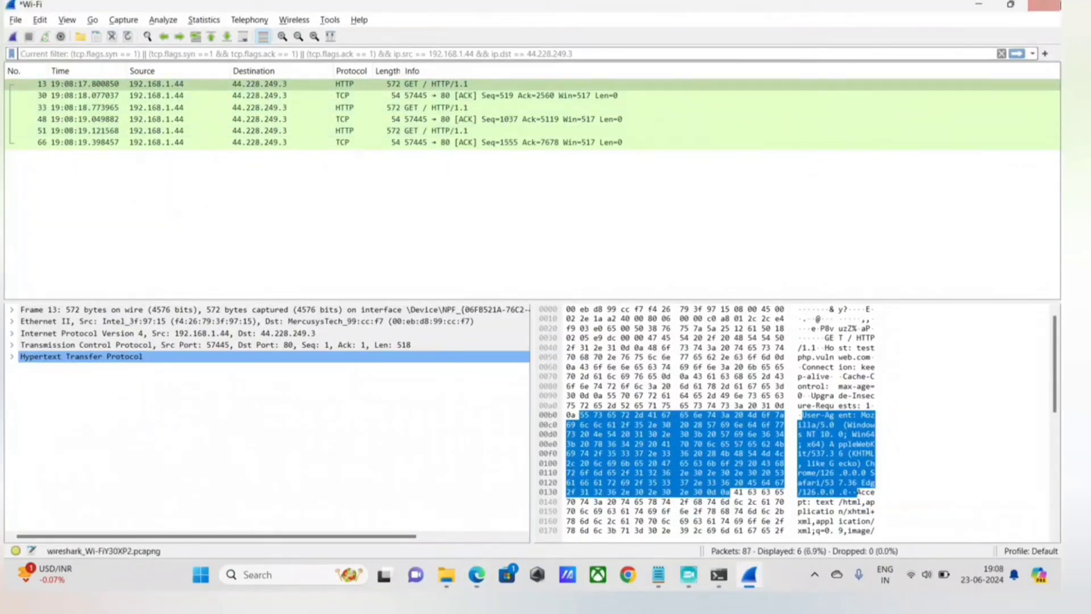
Restart Wireshark without saving the captured packets, and start a fresh capture on the Wi-Fi interface.
left_click(1043, 8)
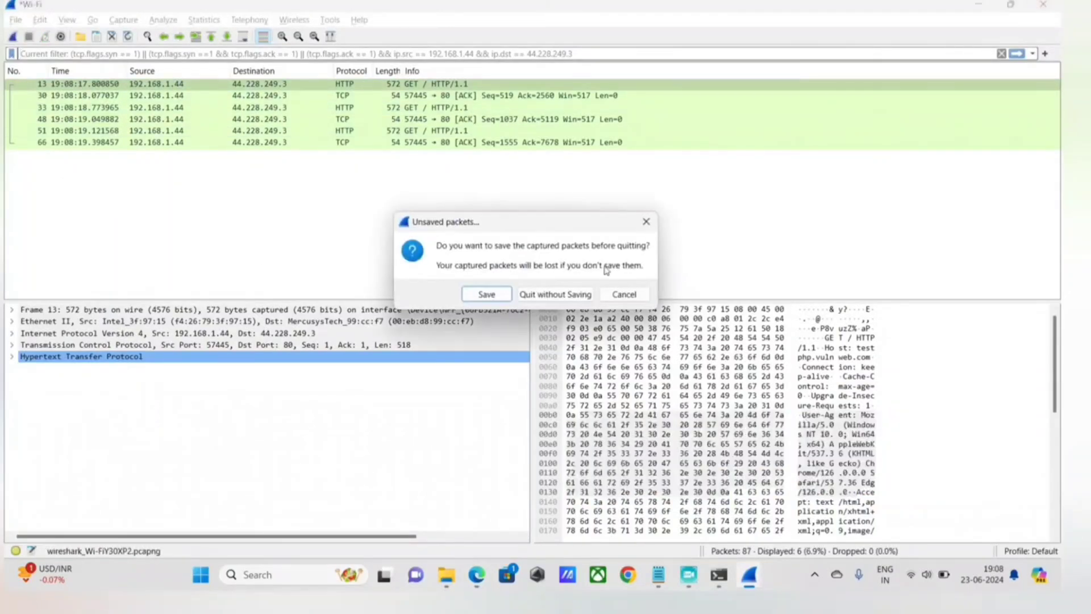
left_click(560, 293)
key("super")
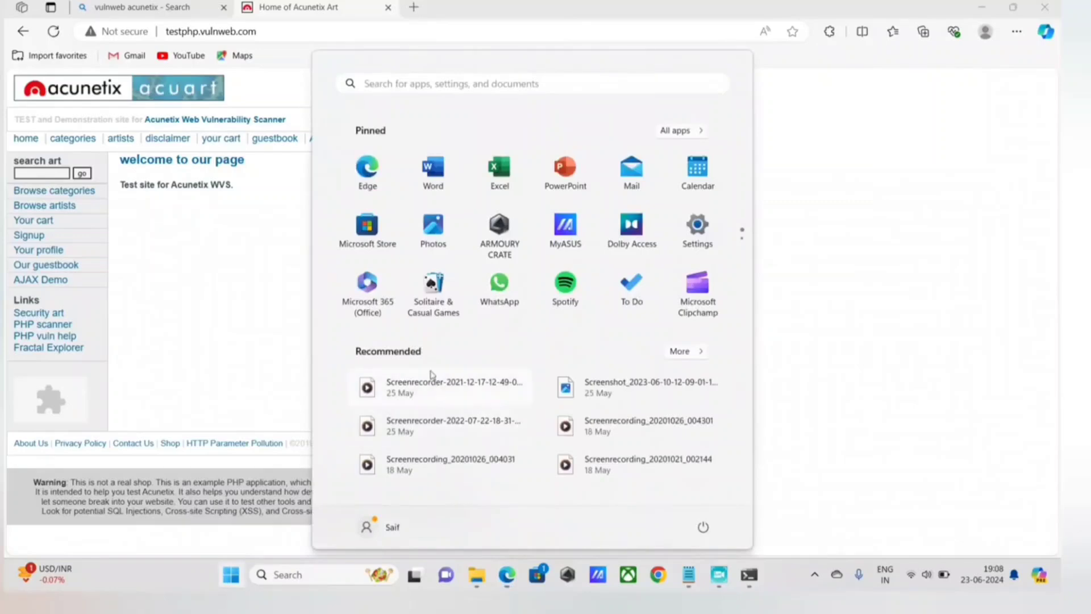
type("wi")
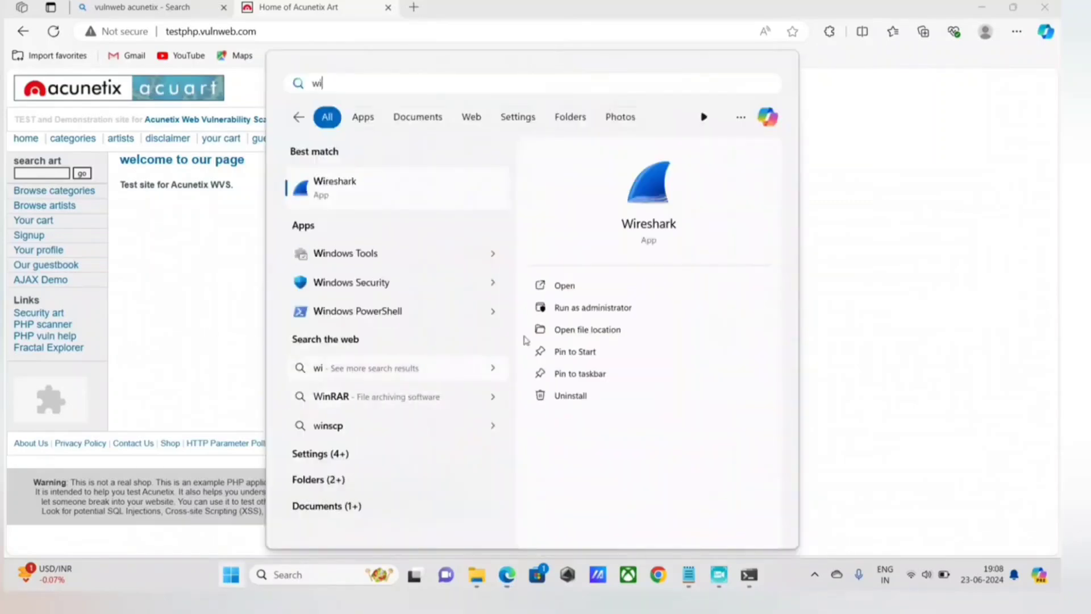
left_click(544, 316)
left_click(475, 411)
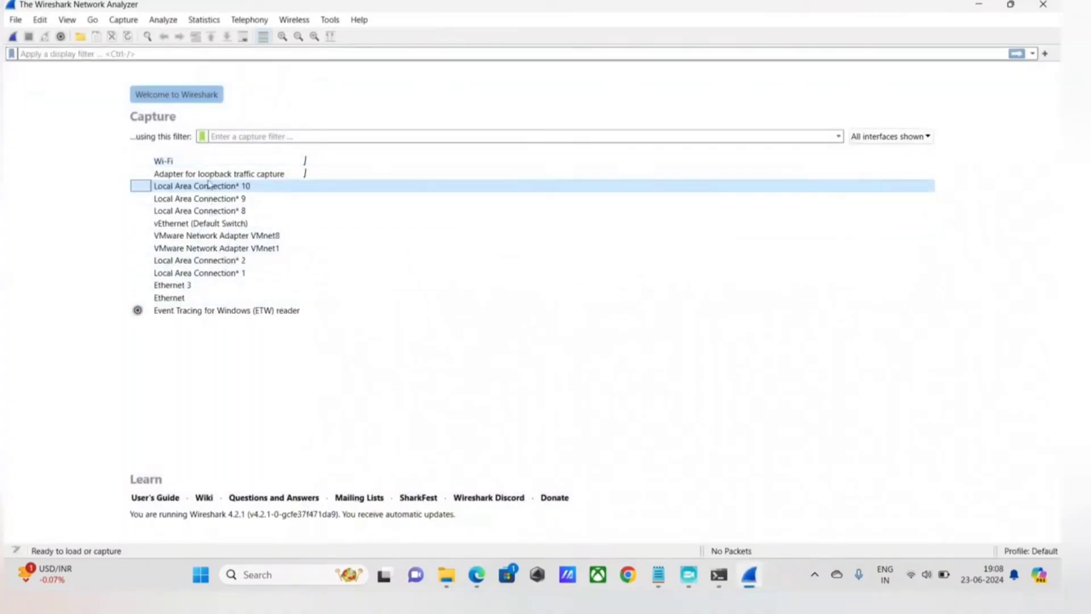
left_click(208, 163)
double_click(208, 164)
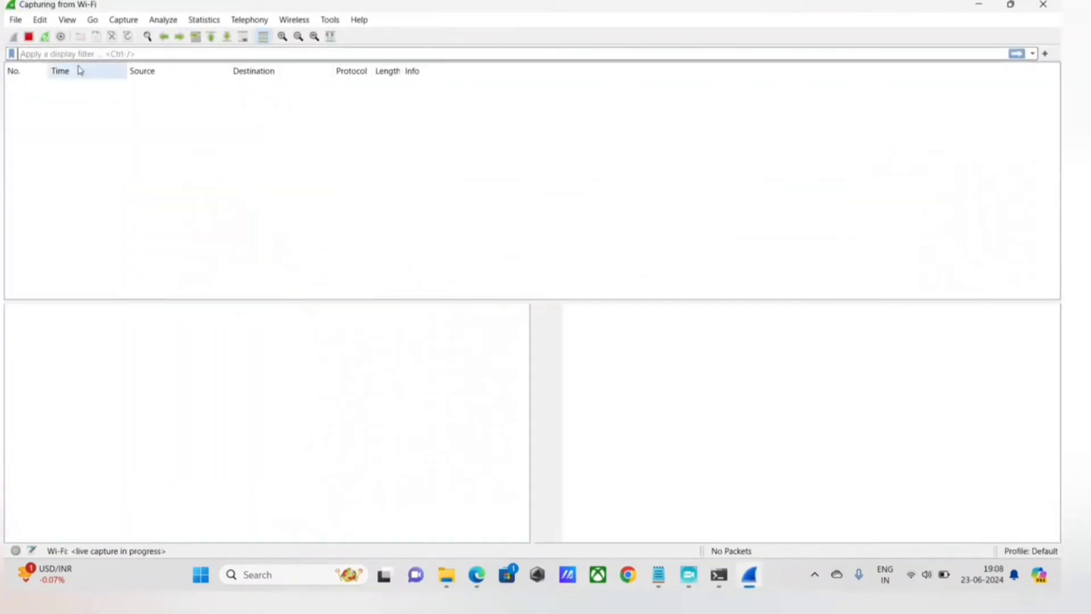
Select the test site's address in Edge, and add two new lines below 44.228.249.3 in the Notepad notes.
left_click(477, 575)
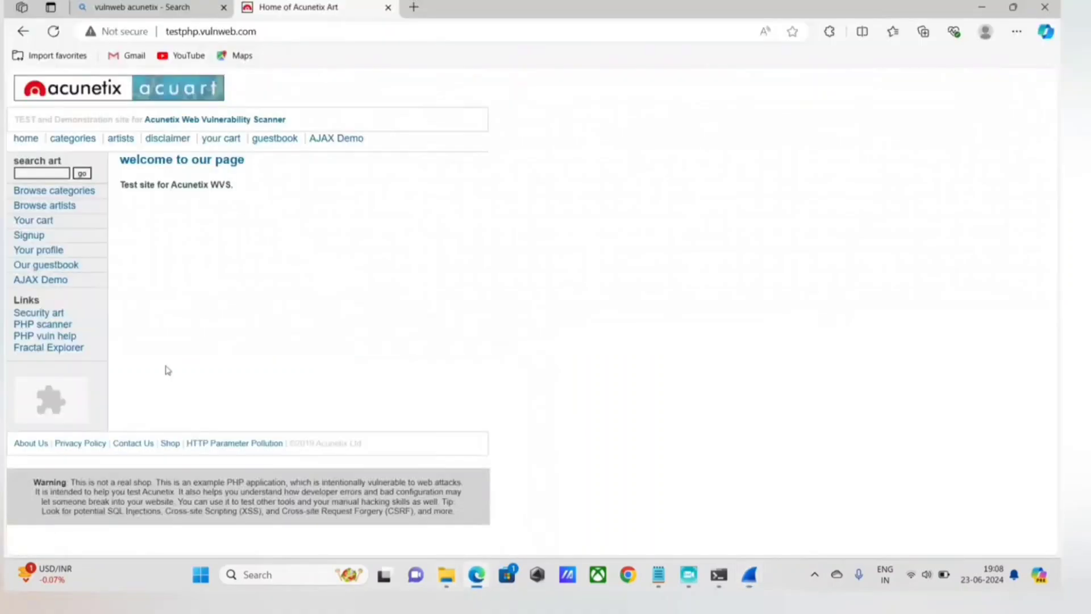
left_click(211, 31)
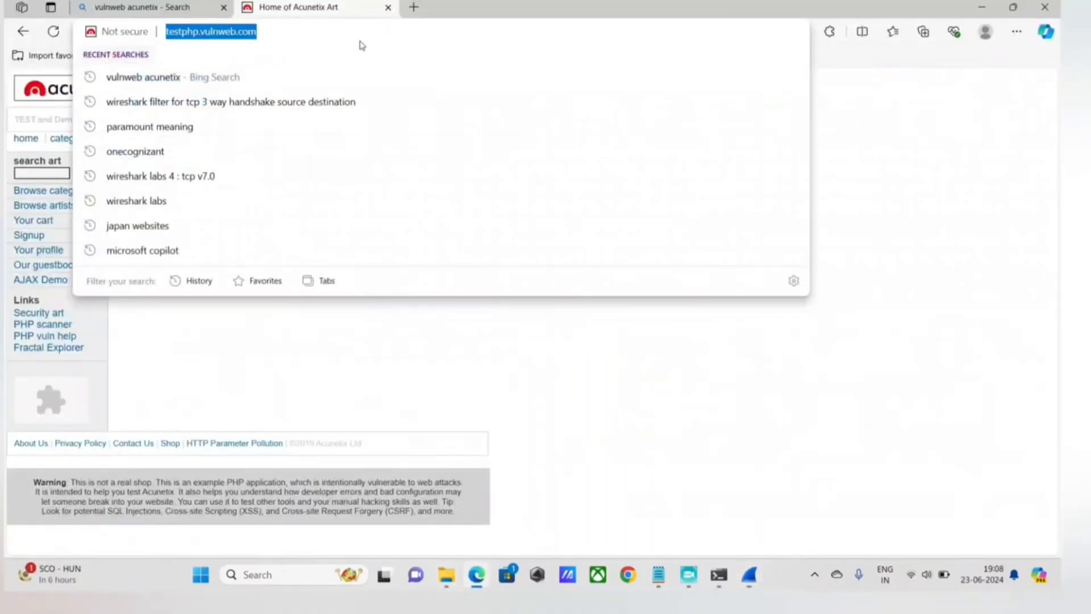
left_click(658, 575)
left_click(688, 505)
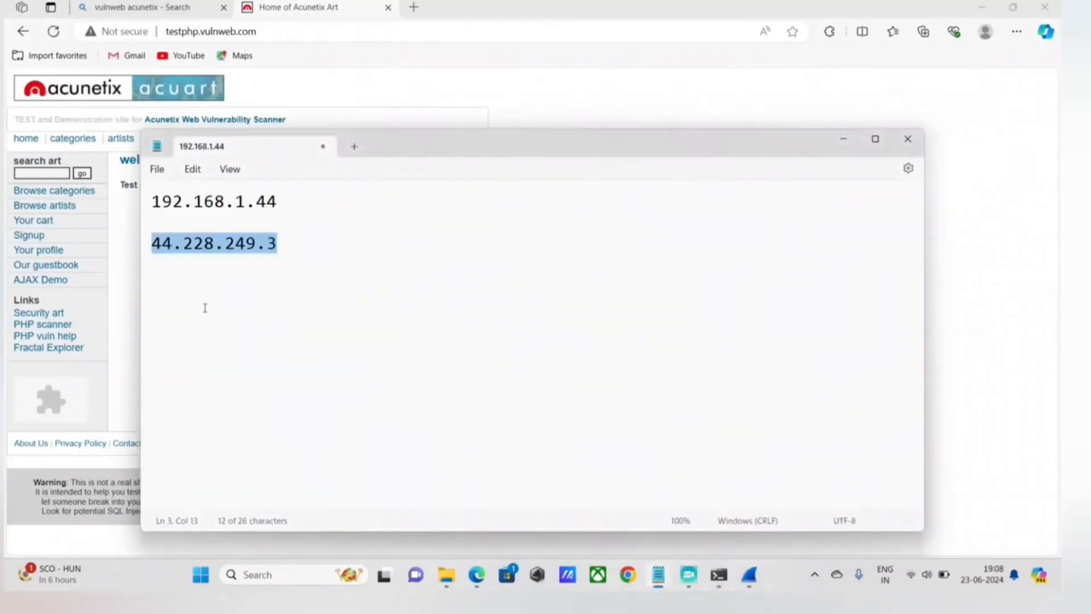
left_click(367, 242)
key("Return")
key("Return")
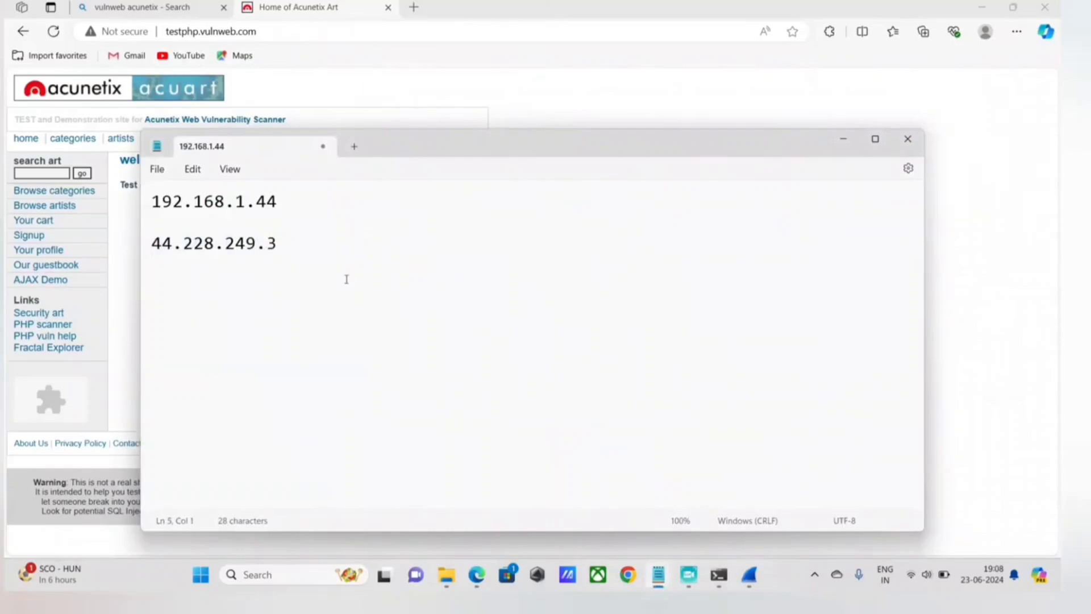
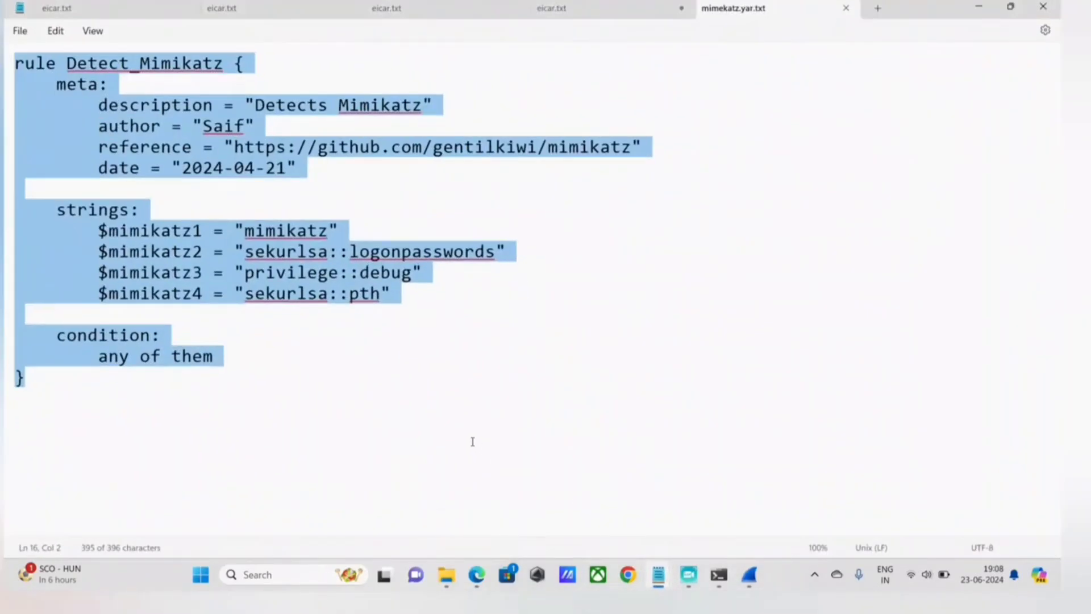
left_click(550, 16)
left_click(234, 11)
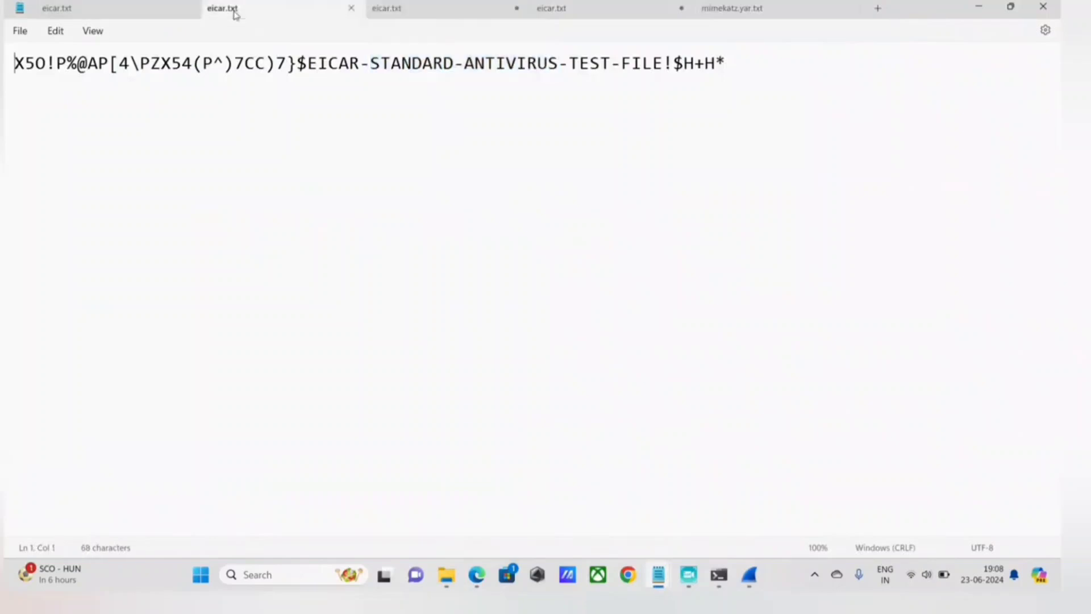
left_click(142, 11)
key("alt+Tab")
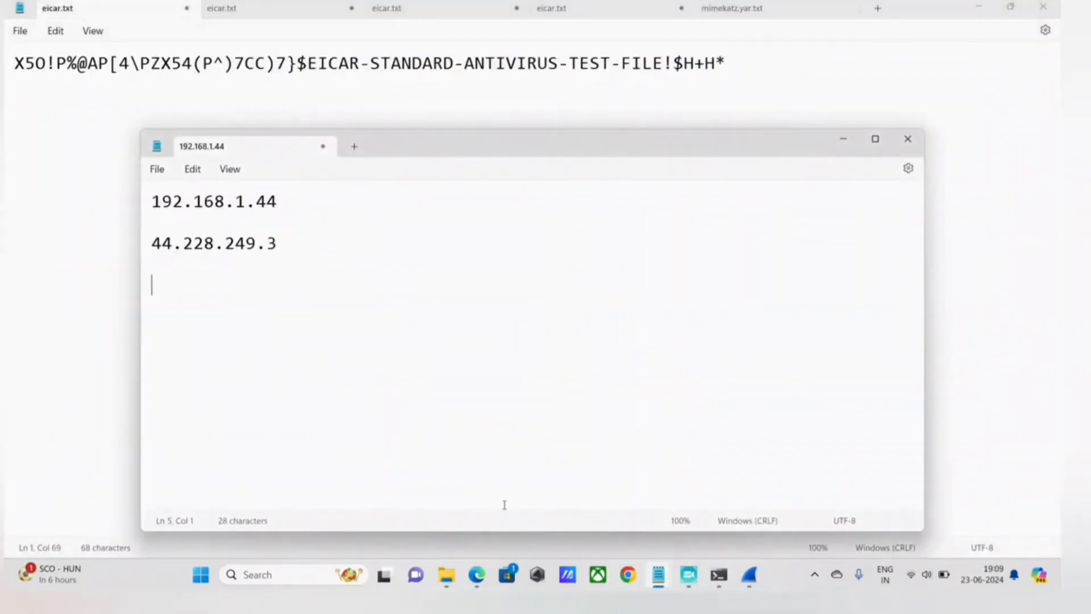
Reload the testphp.vulnweb.com page in Edge, and stop the running Wi-Fi capture in Wireshark.
left_click(477, 575)
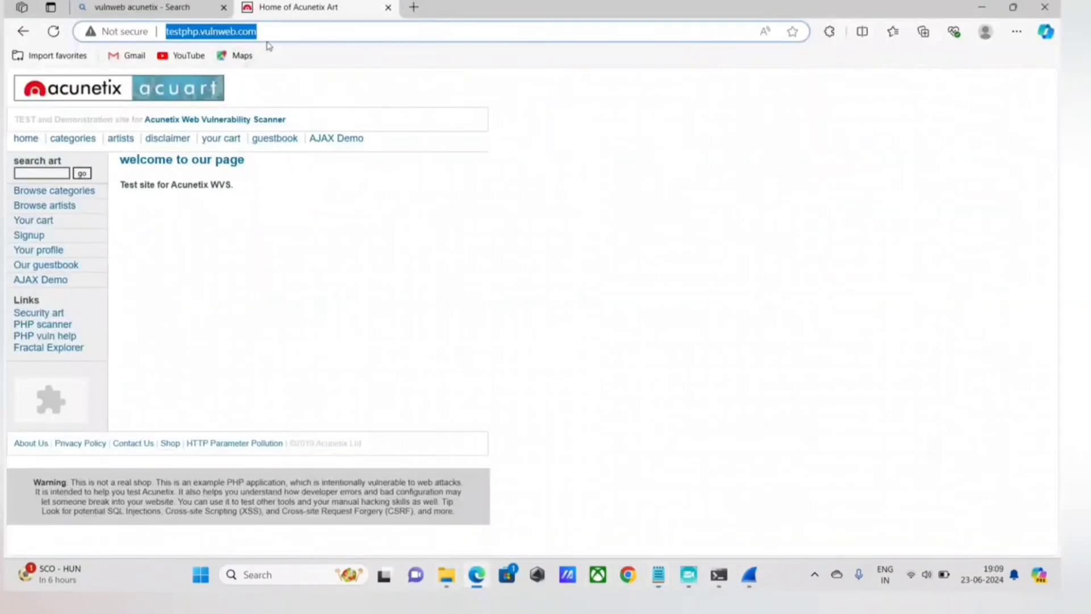
left_click(54, 31)
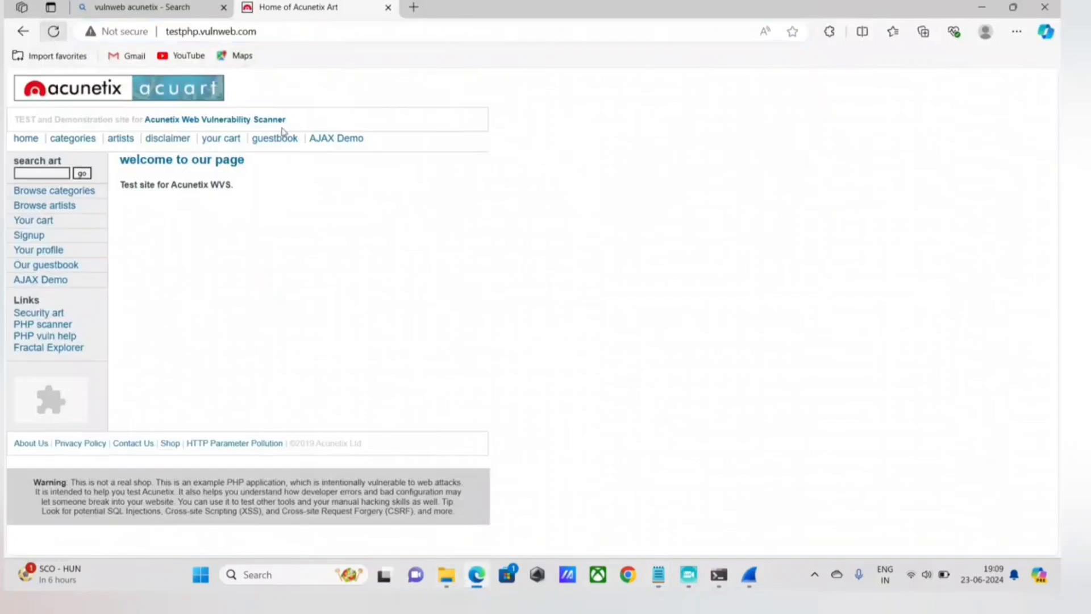
left_click(749, 574)
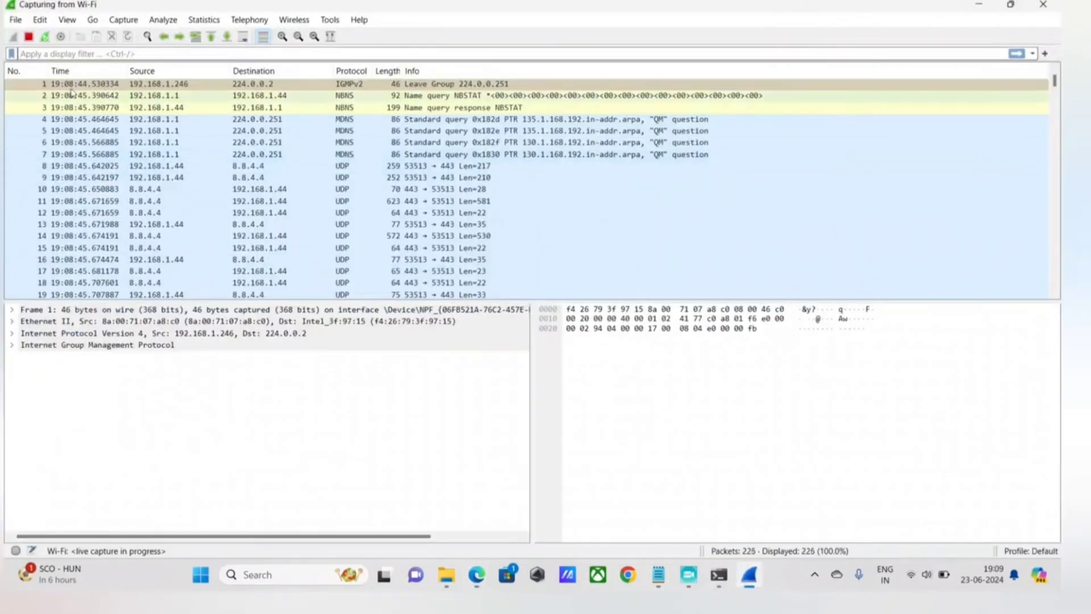
left_click(28, 36)
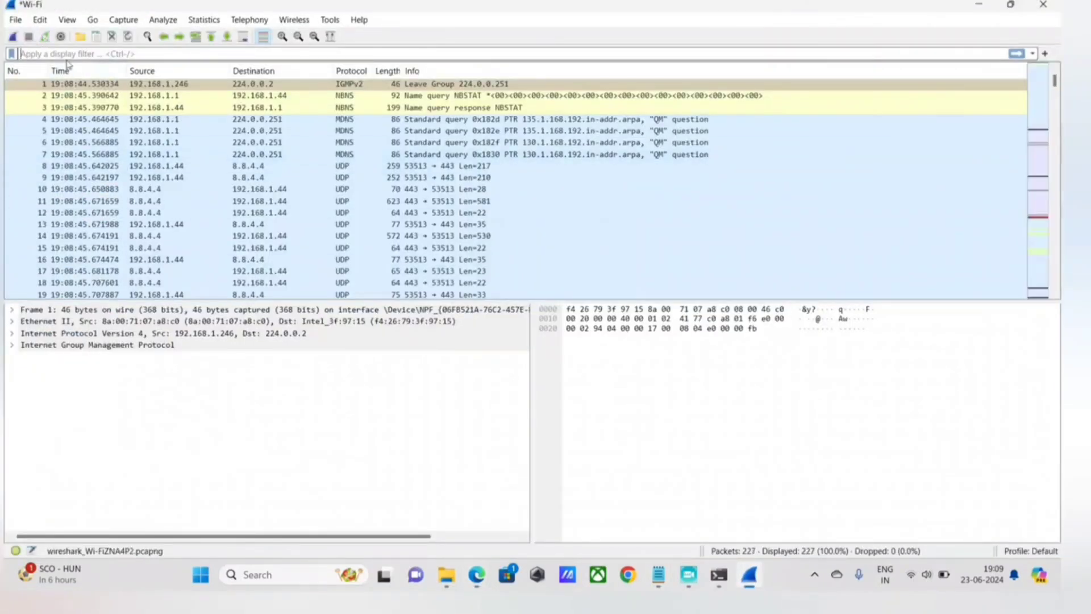
type("ip")
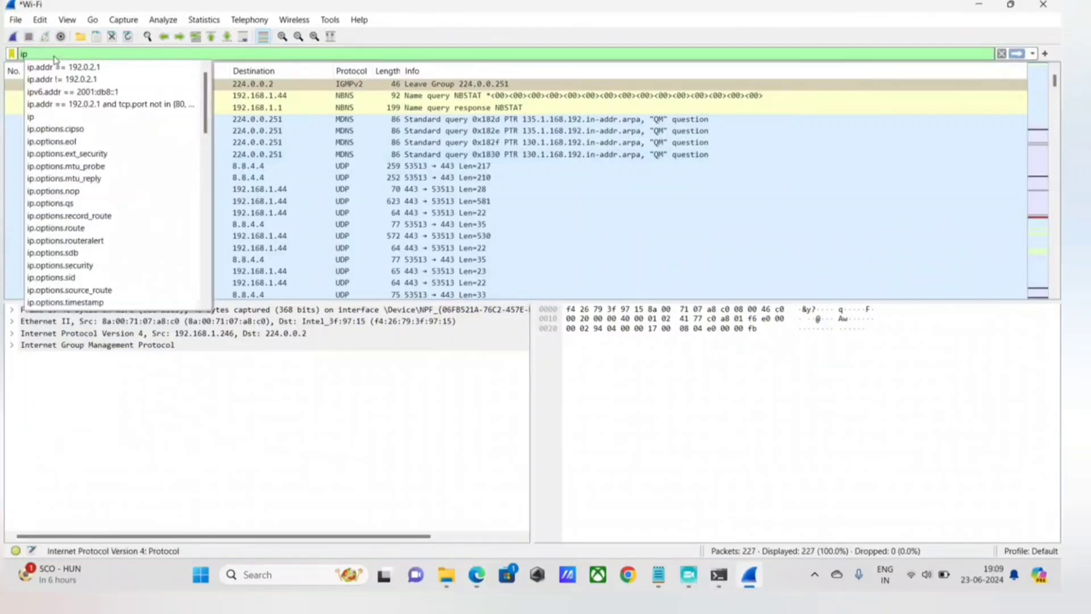
key("BackSpace")
key("BackSpace")
Enter (tcp.flags.syn == 1) as the first condition of the display filter, enclosed in parentheses.
type("tcp")
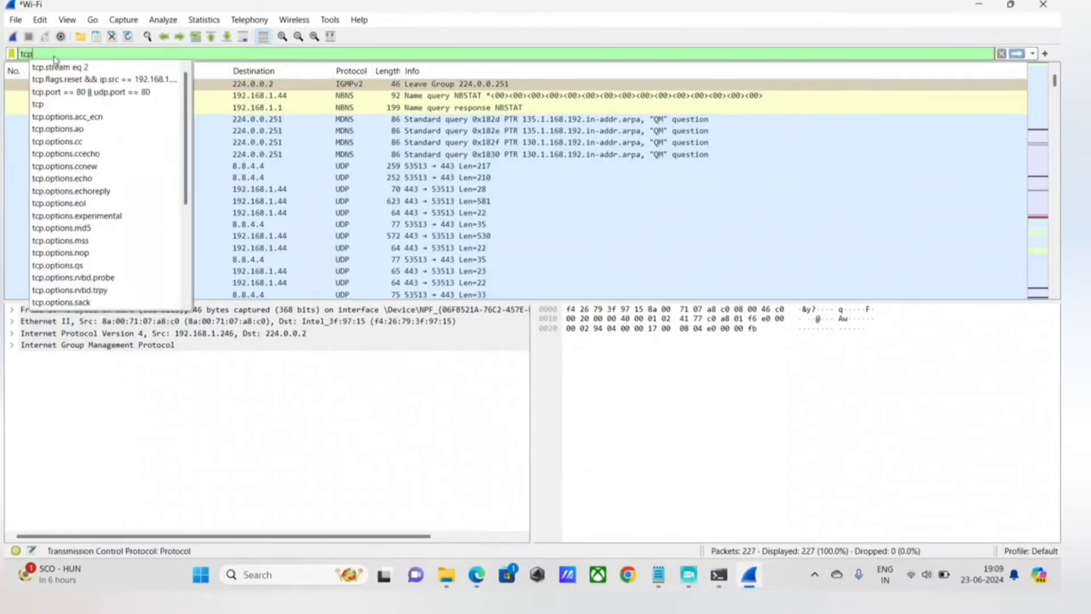
type(".flags.sy")
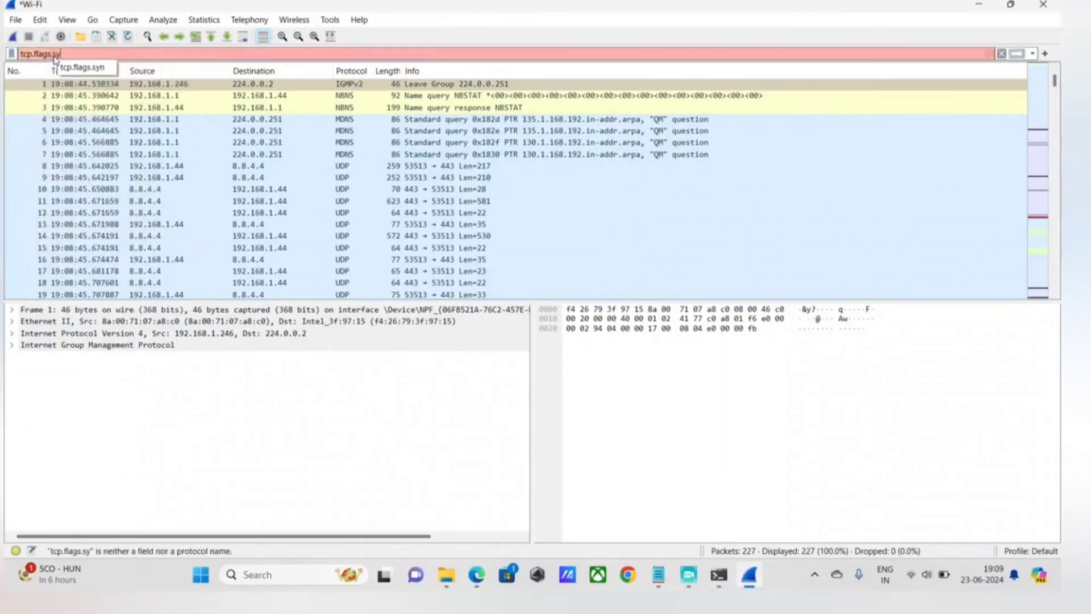
type("n ==")
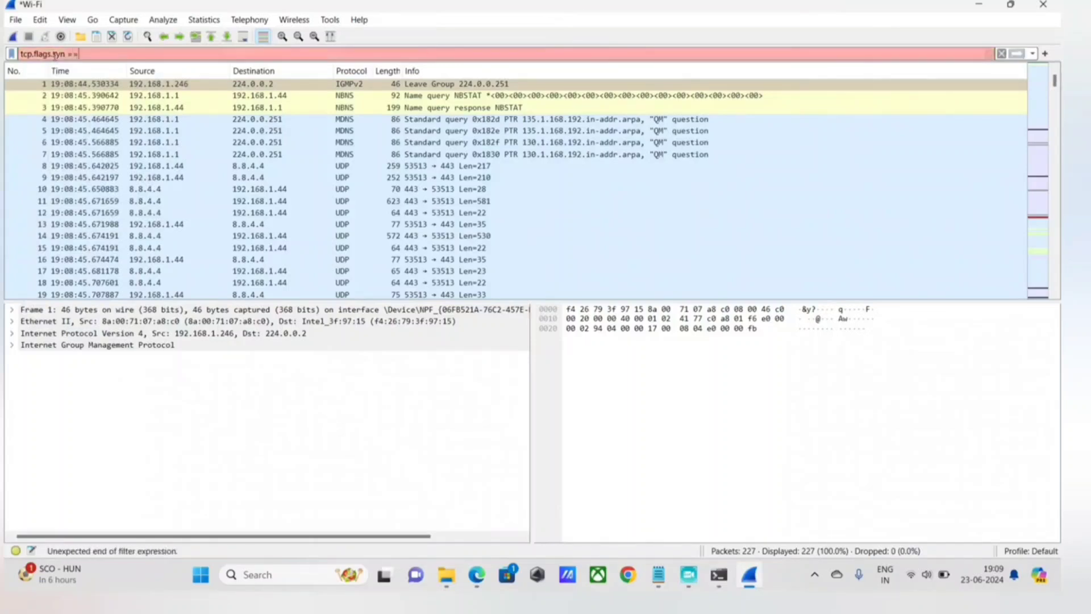
type("1)")
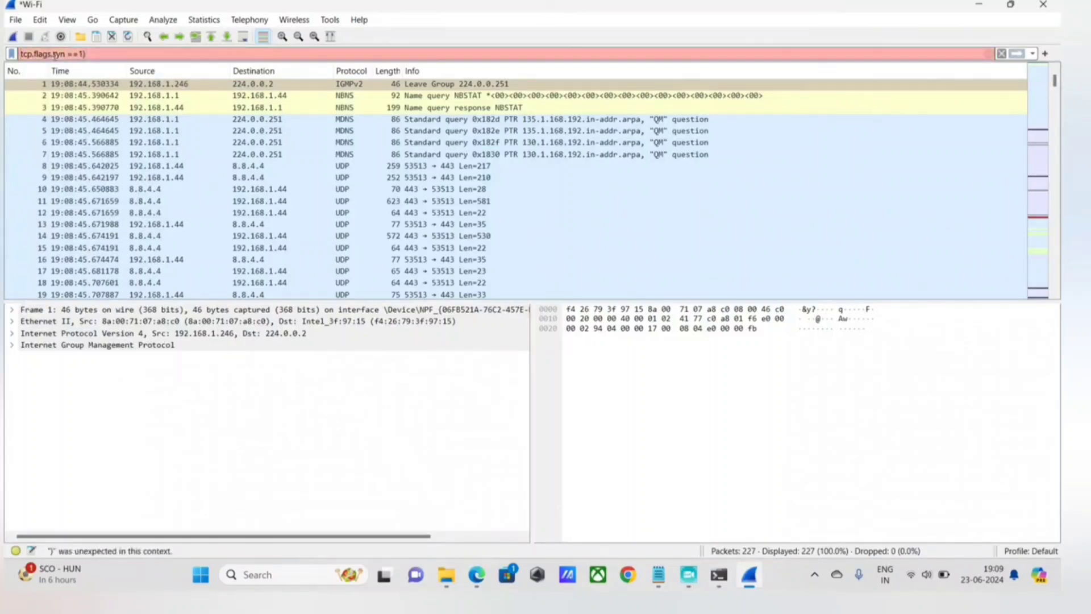
type("(")
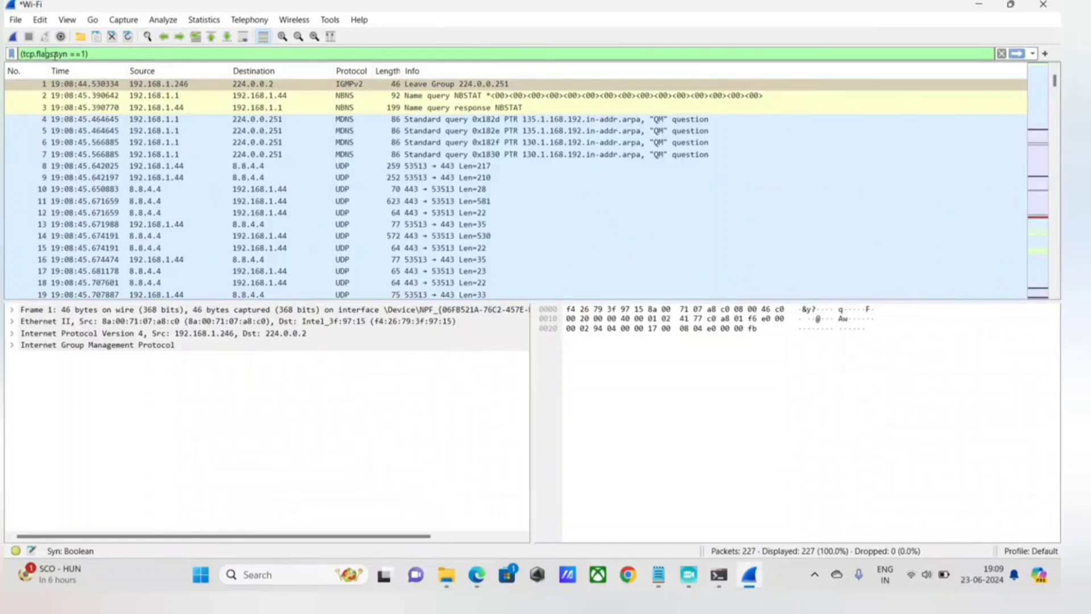
key("End")
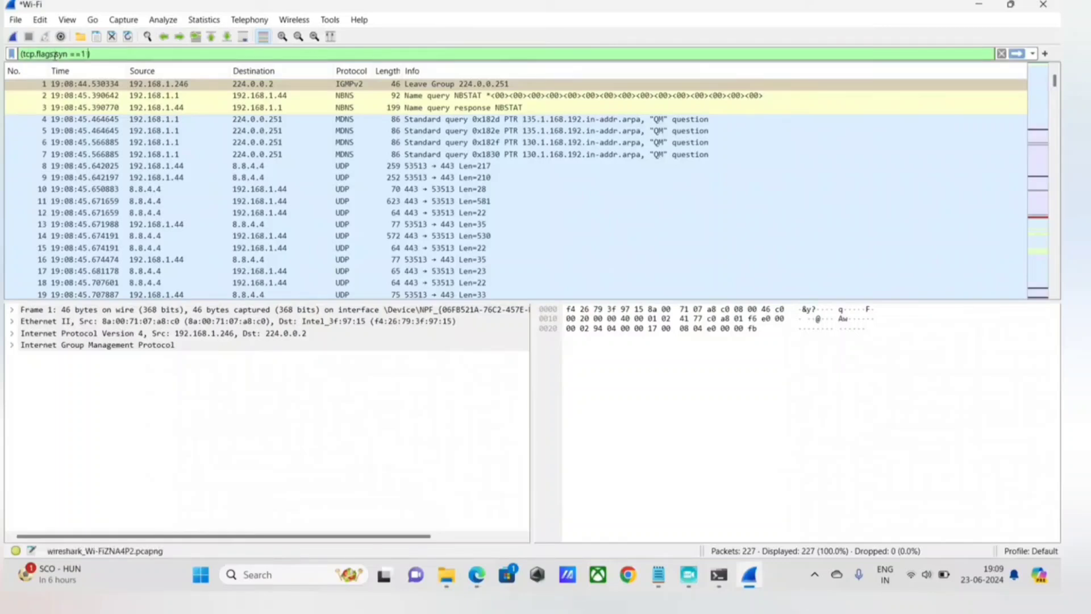
key("Left")
key("Left")
type("tcp")
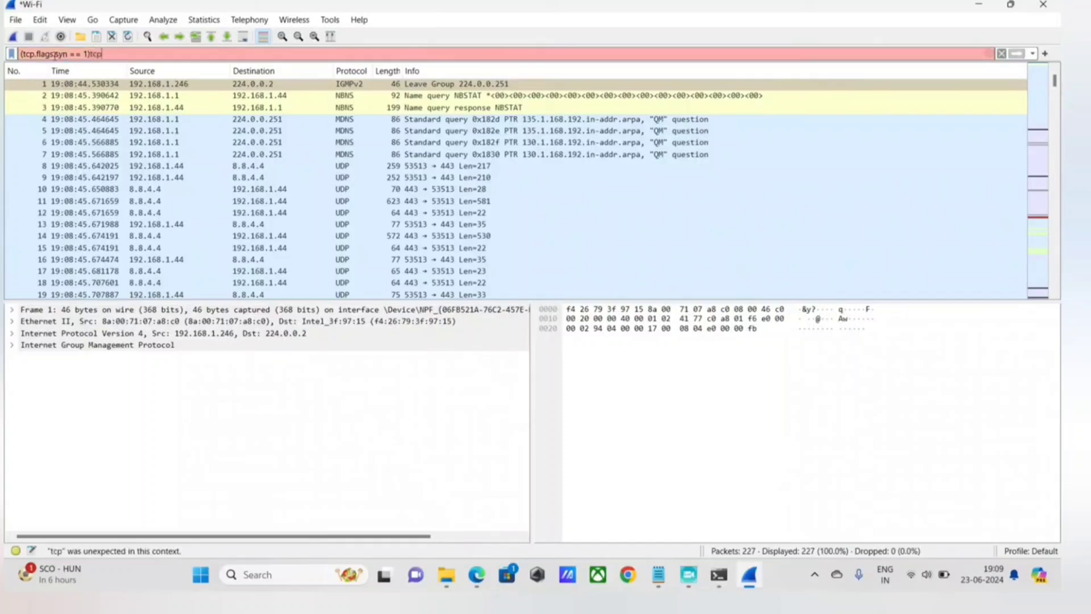
key("BackSpace")
key("BackSpace")
key("BackSpace")
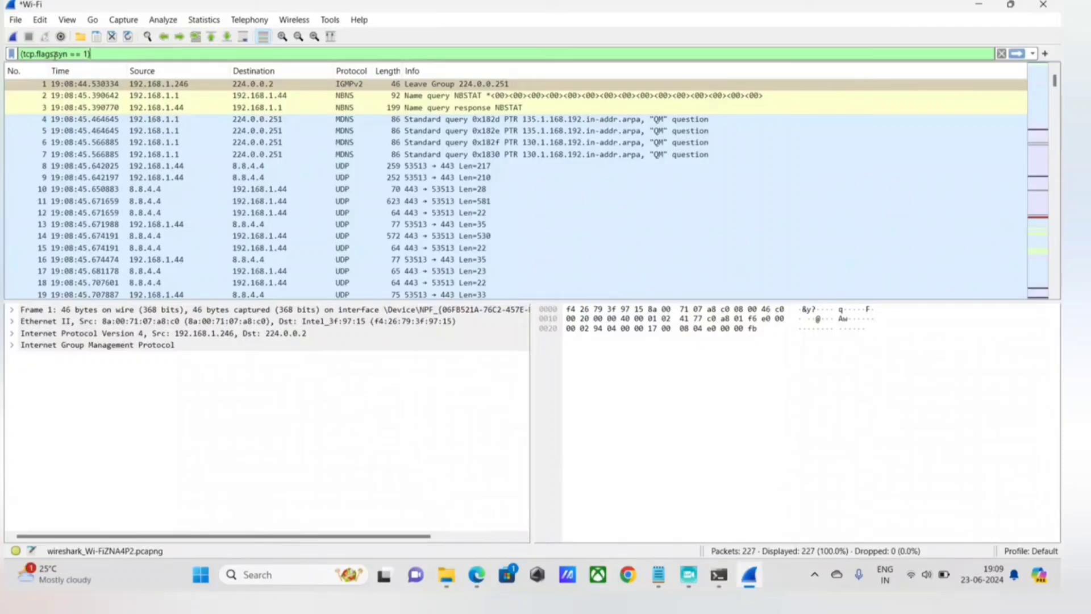
Extend the display filter with an OR and open a second parenthesised condition: || (tcp.flags.syn ==1.
type("|")
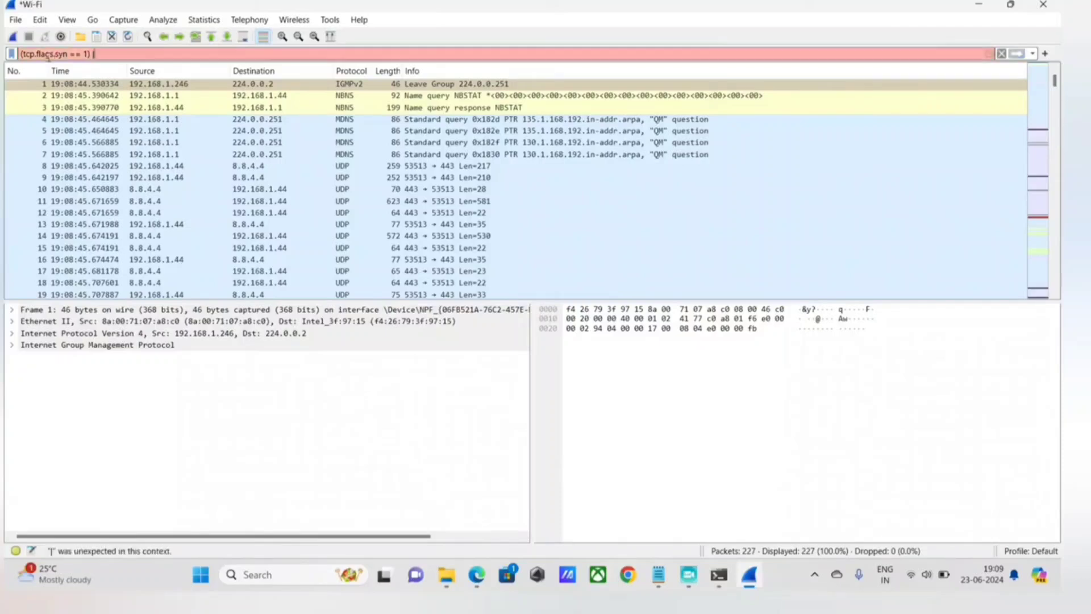
type("| tcp/flags")
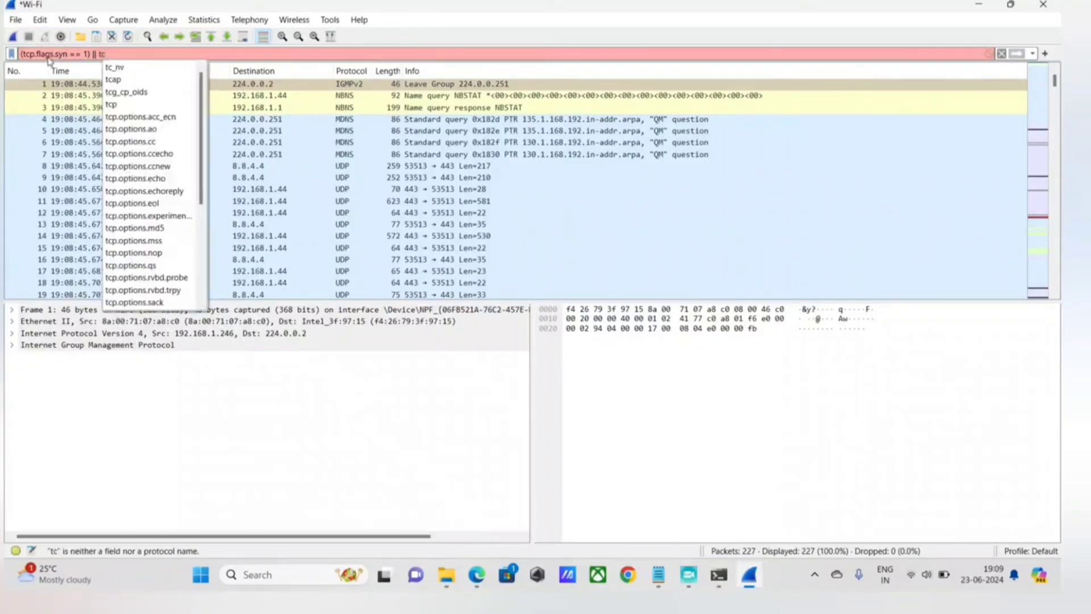
key("BackSpace")
key("BackSpace")
key("BackSpace")
key("BackSpace")
key("BackSpace")
key("BackSpace")
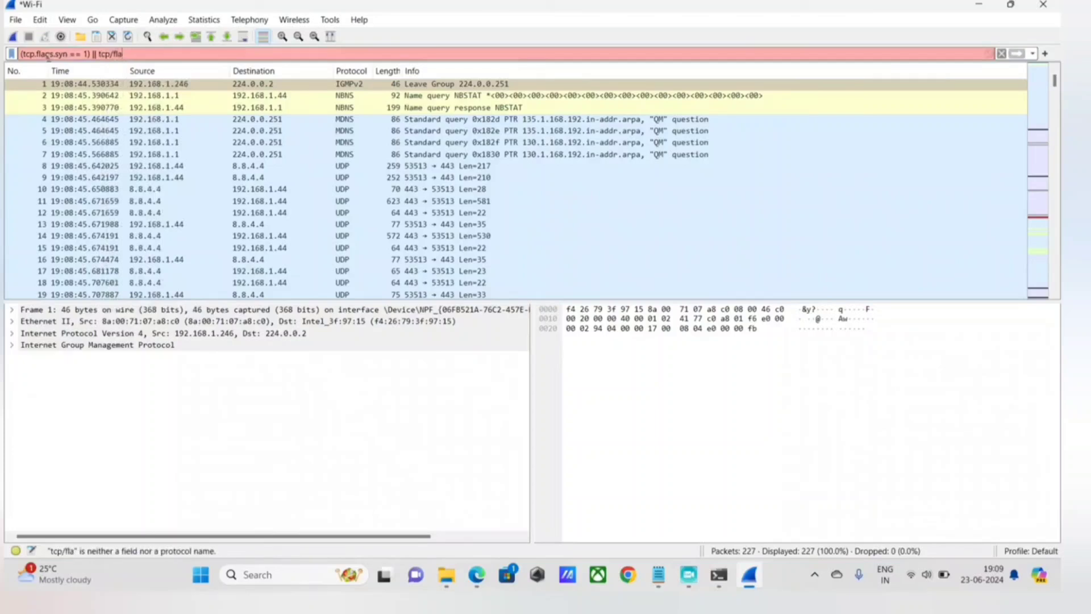
type(".flags.")
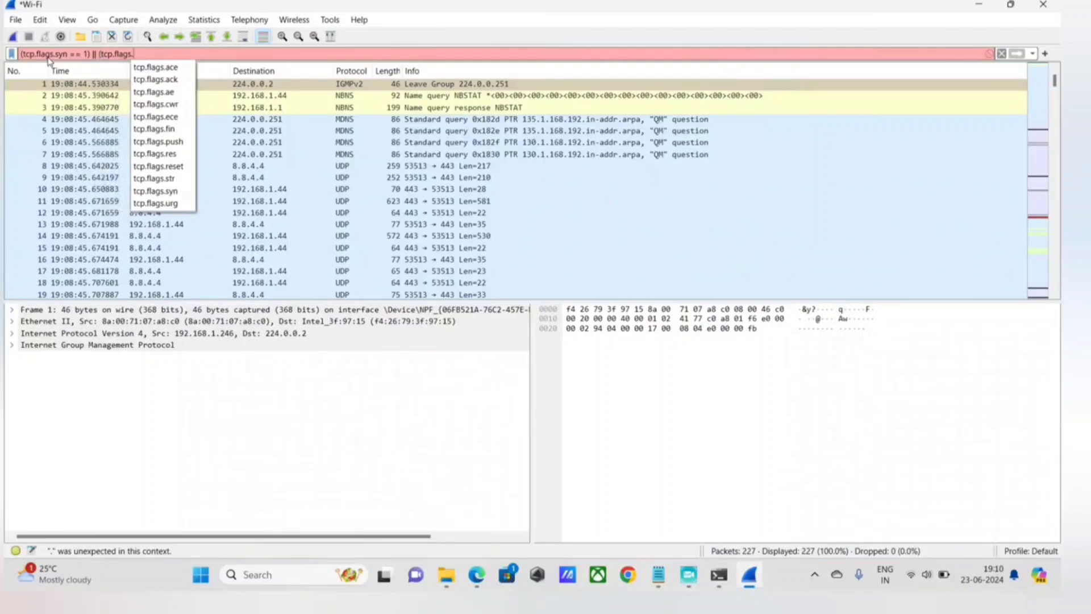
type("syn")
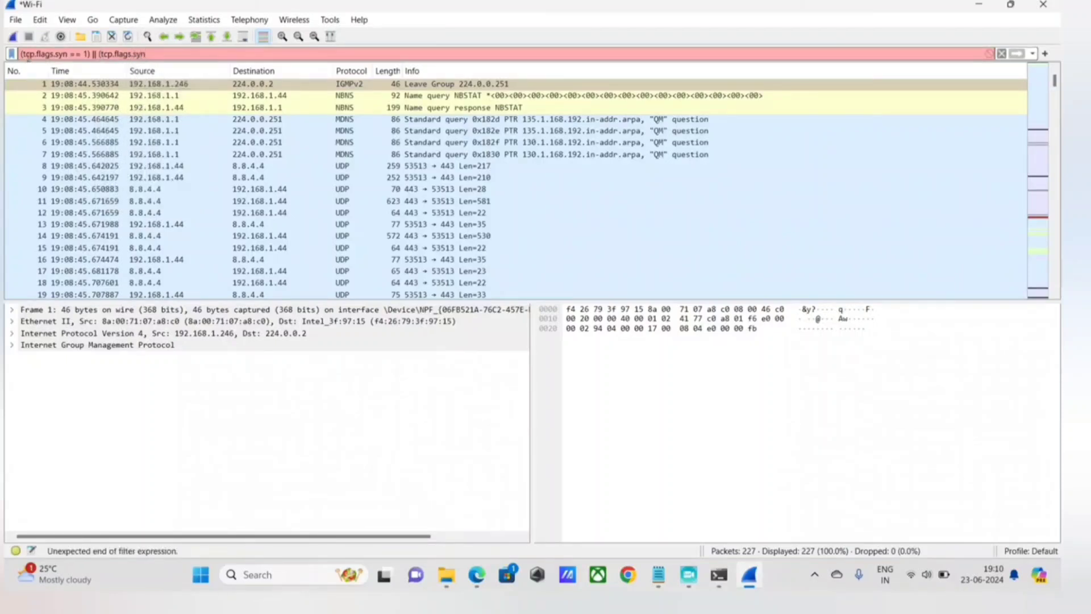
type(" =")
type("=")
type("1 &&")
type("tcp.flags.")
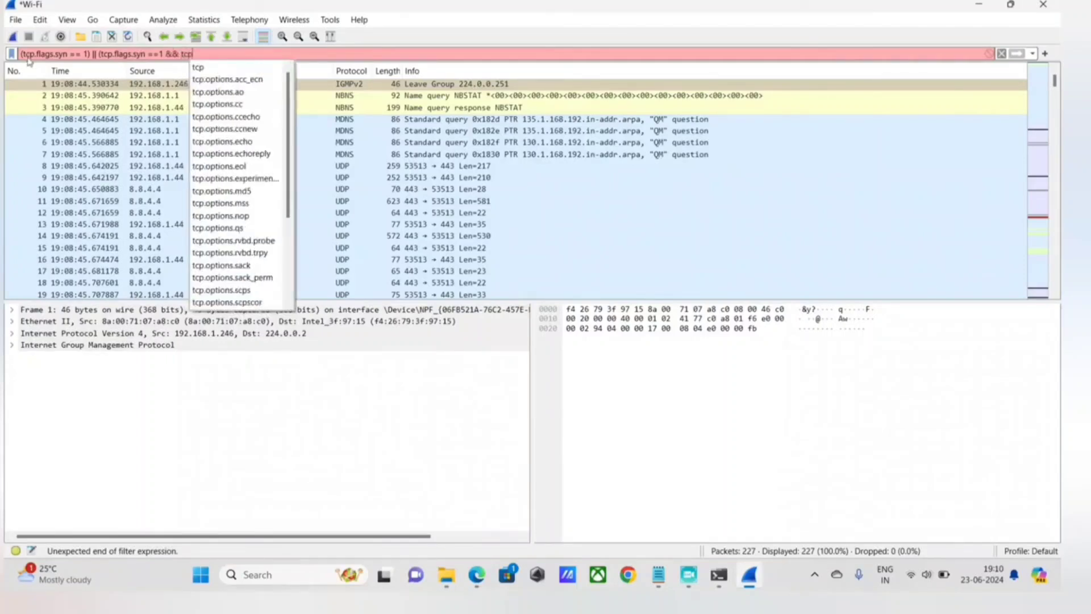
type("ac")
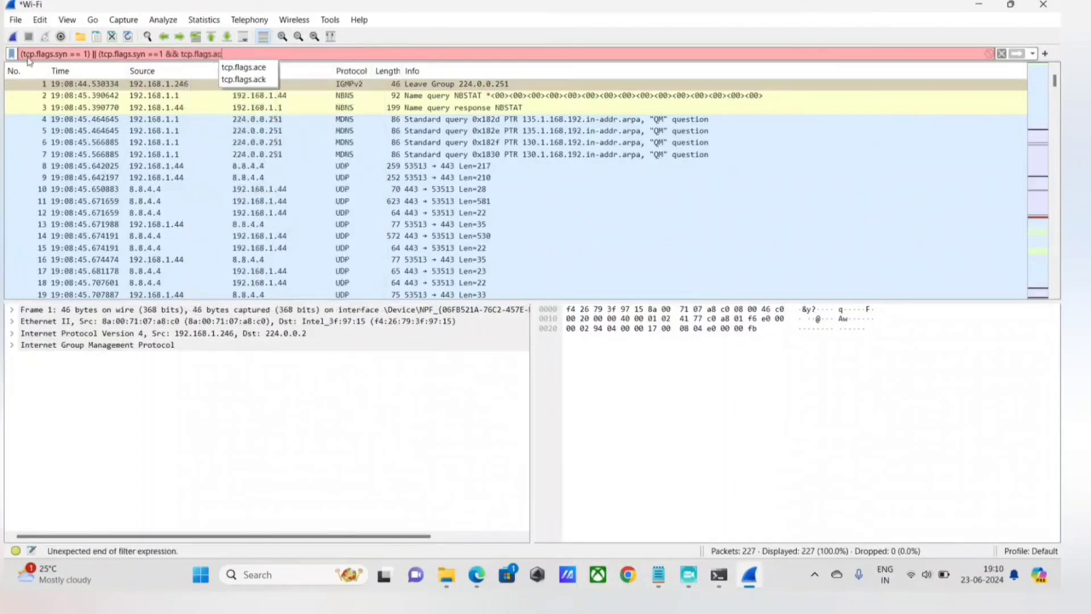
type("k ==1")
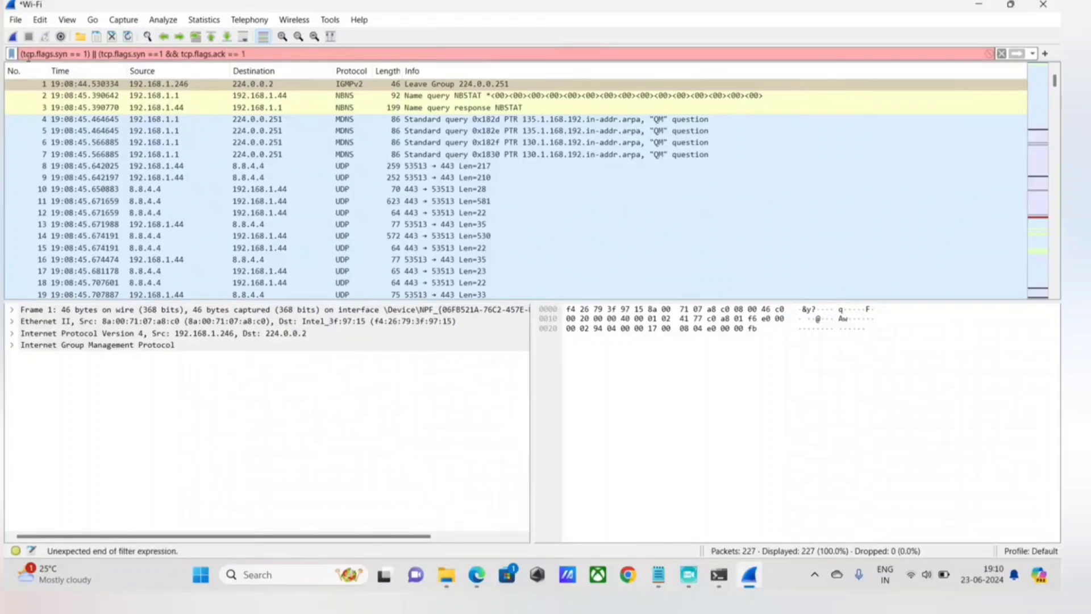
type(")")
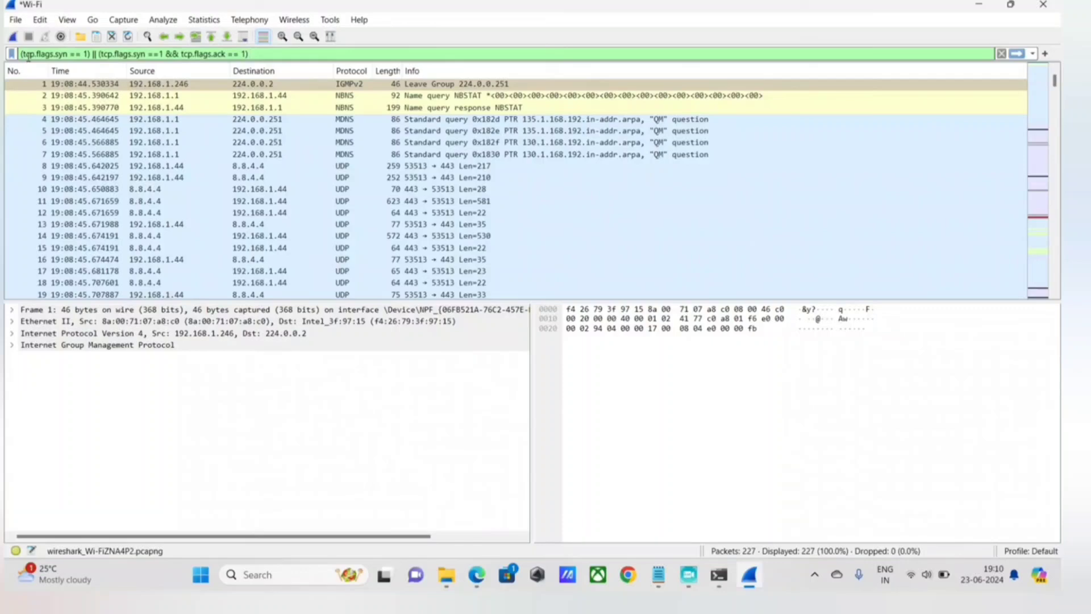
type(" ||t")
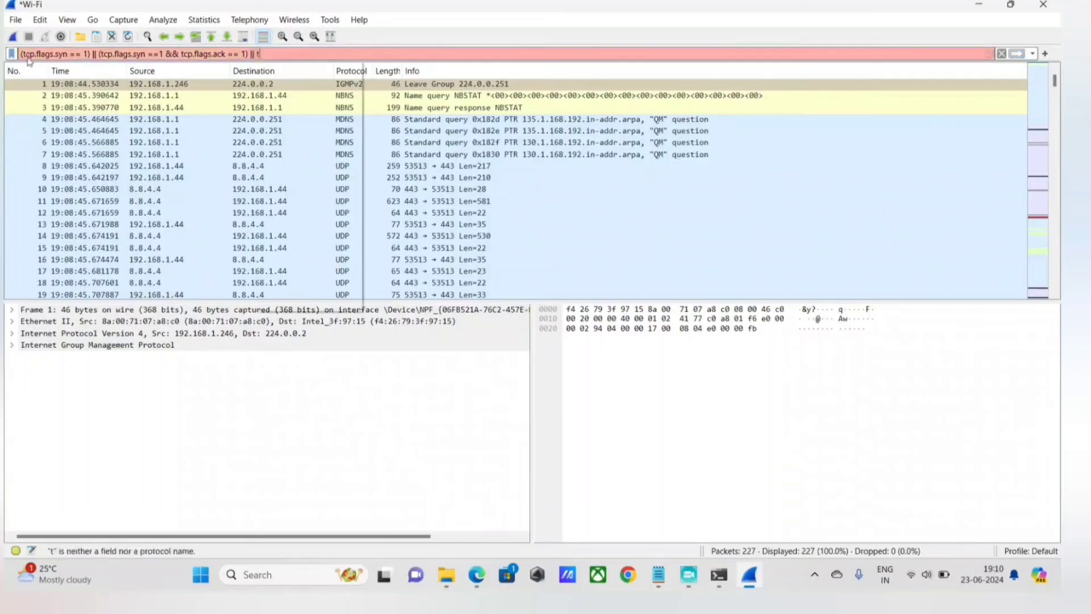
Add a third OR condition for ACK packets to the display filter: || (tcp.flags.ack == 1).
key("BackSpace")
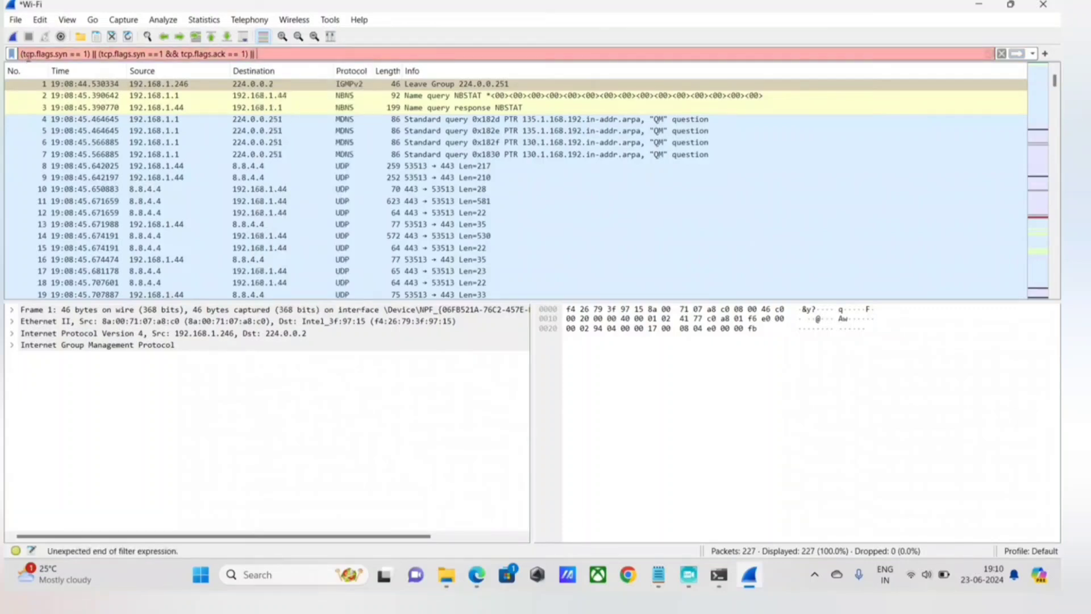
type("(tcp.flags")
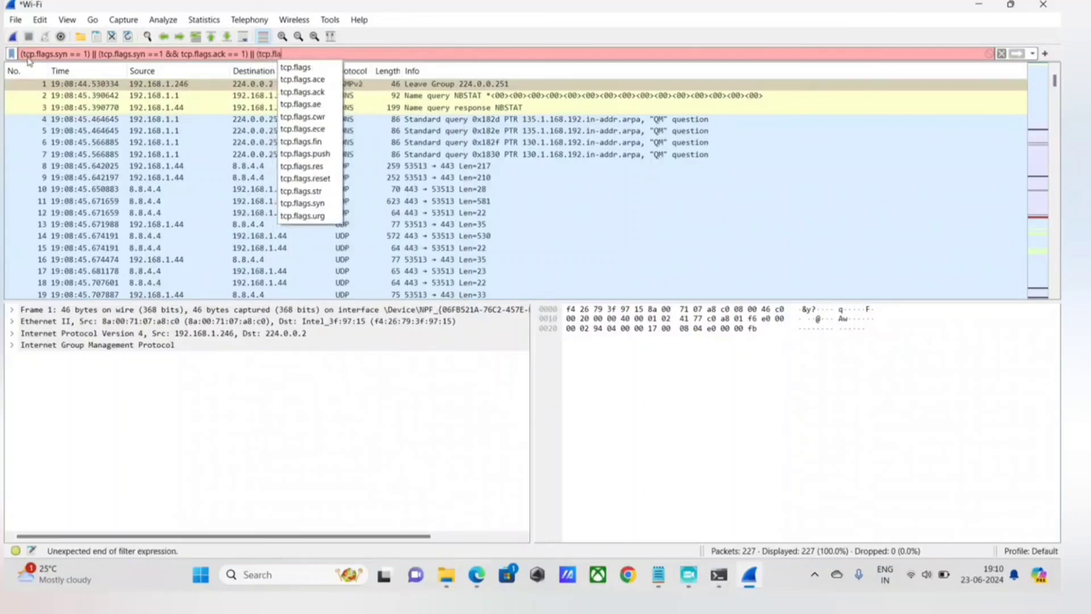
type(".syn")
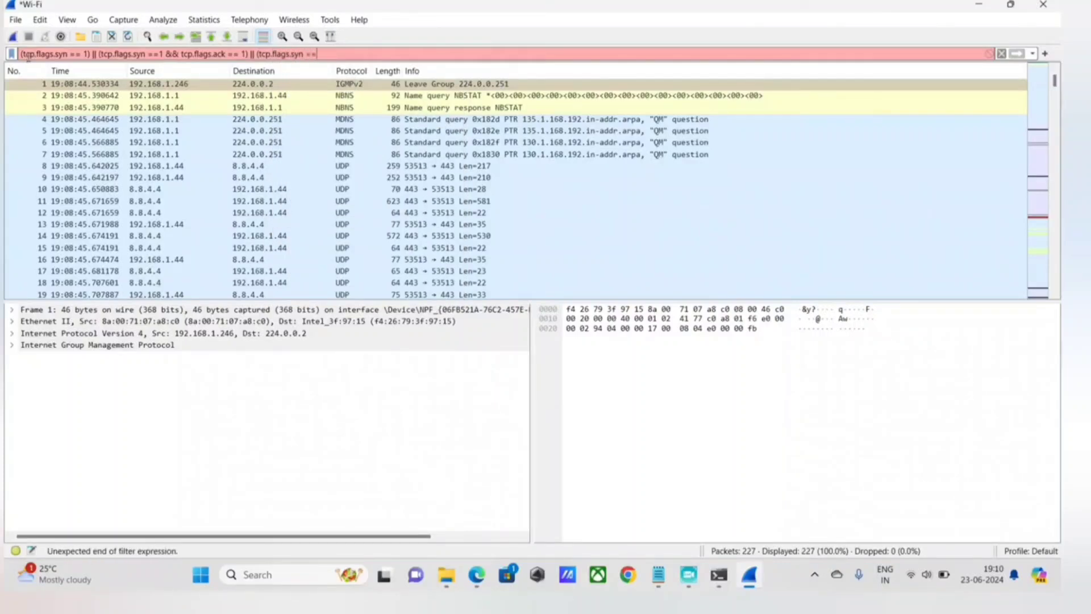
type(" ==")
key("BackSpace")
key("BackSpace")
key("BackSpace")
key("BackSpace")
key("BackSpace")
key("BackSpace")
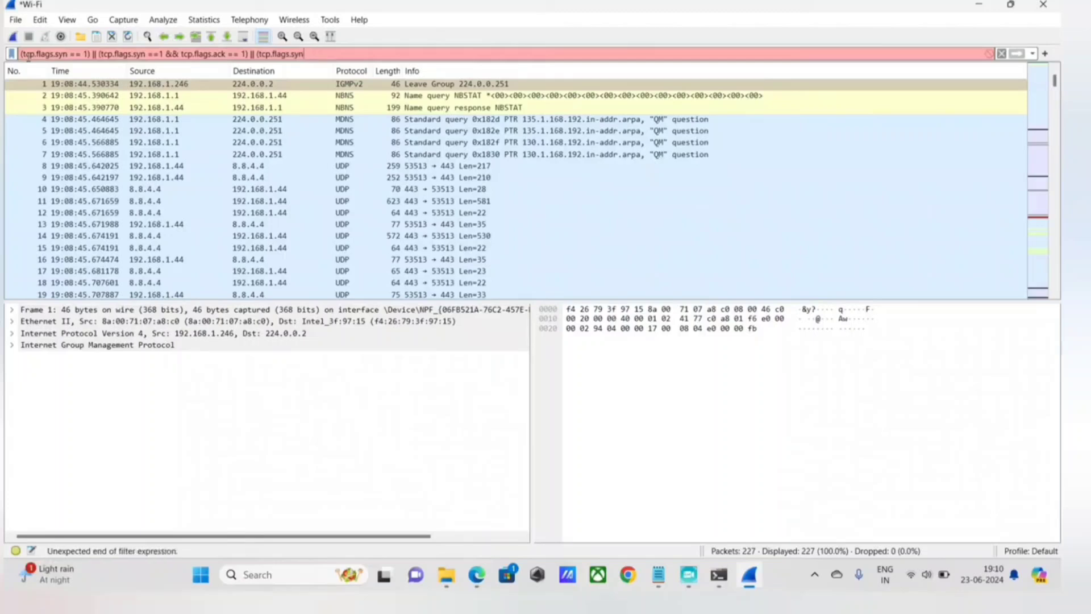
type("ack == 1)")
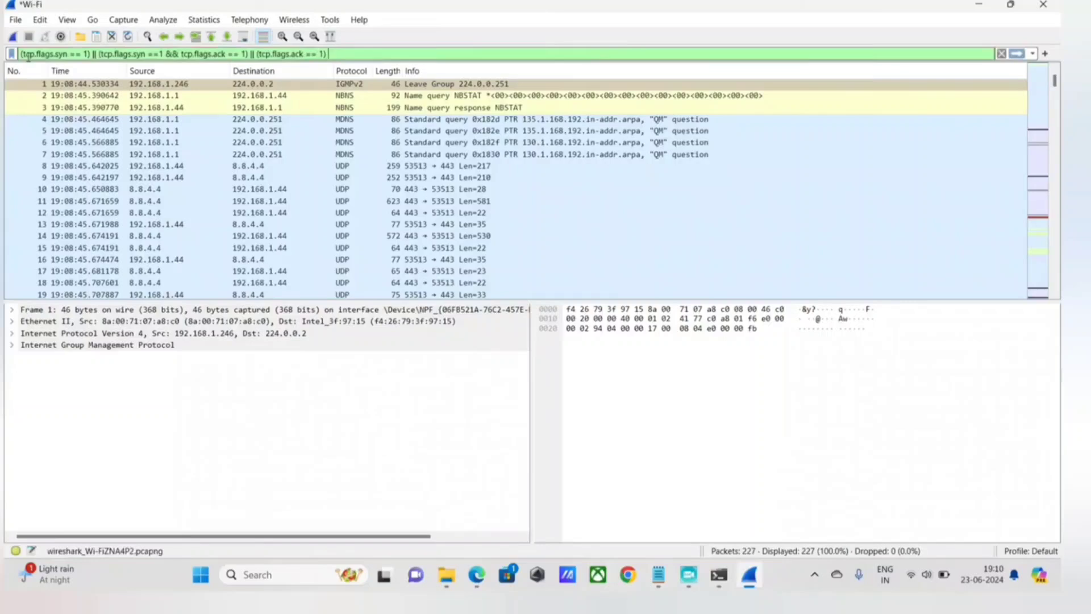
type(" && ip")
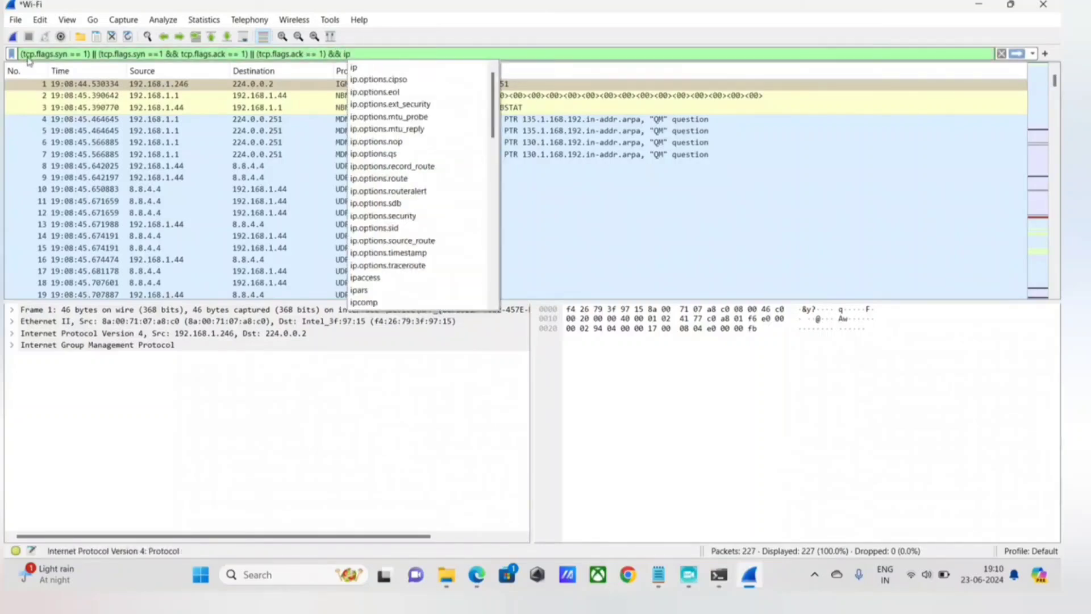
type(".sr")
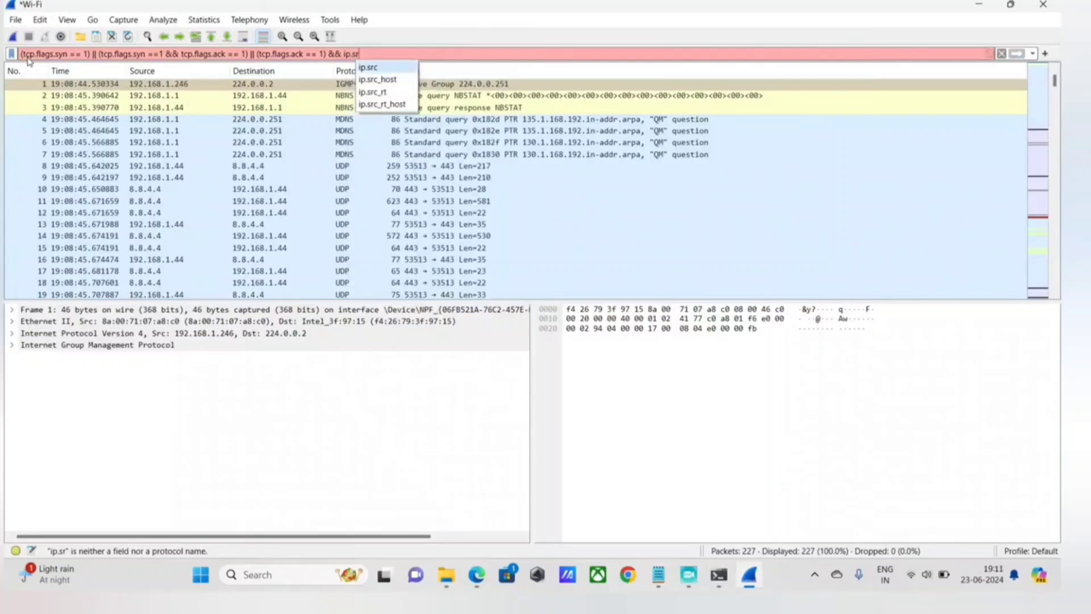
type("c ==")
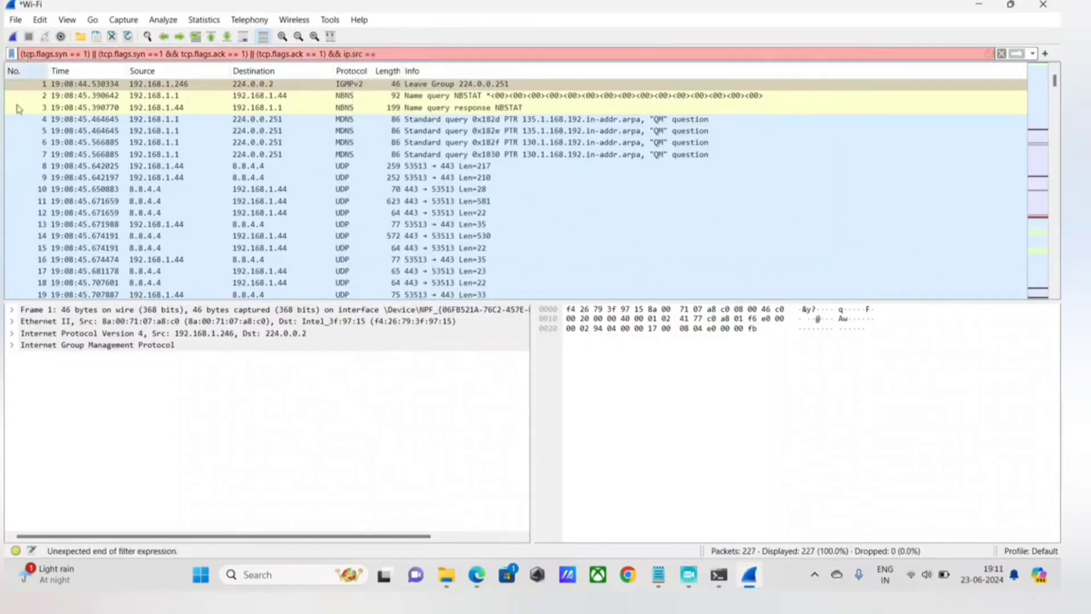
Append && ip.src == 192.168.1.44 to the display filter, copying the source address from the Notepad notes.
mouse_move(658, 574)
left_click(691, 506)
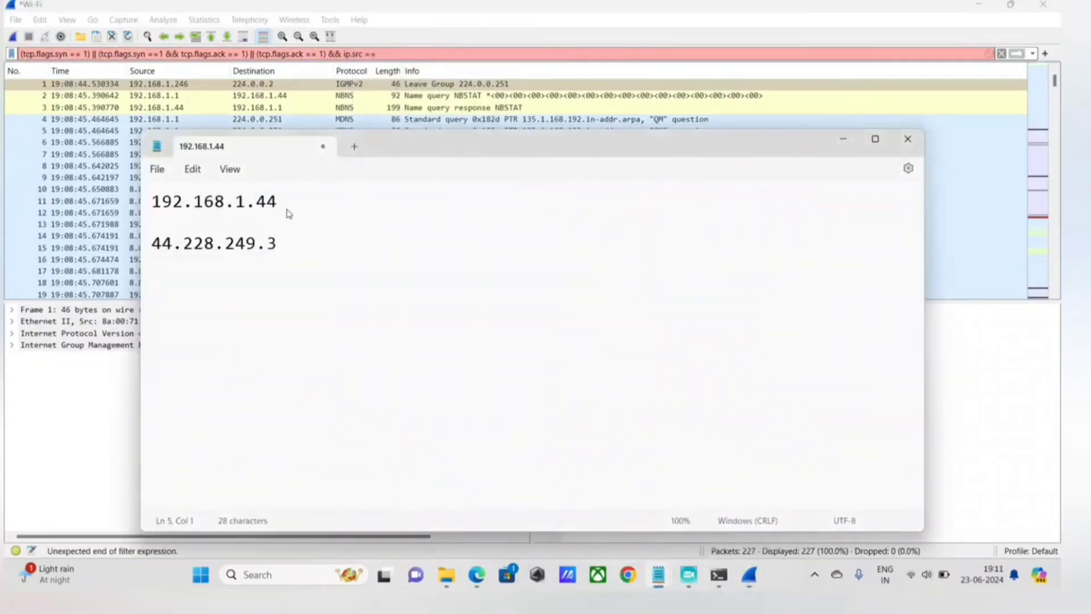
left_click_drag(288, 214, 151, 201)
key("ctrl+c")
left_click(379, 54)
key("ctrl+v")
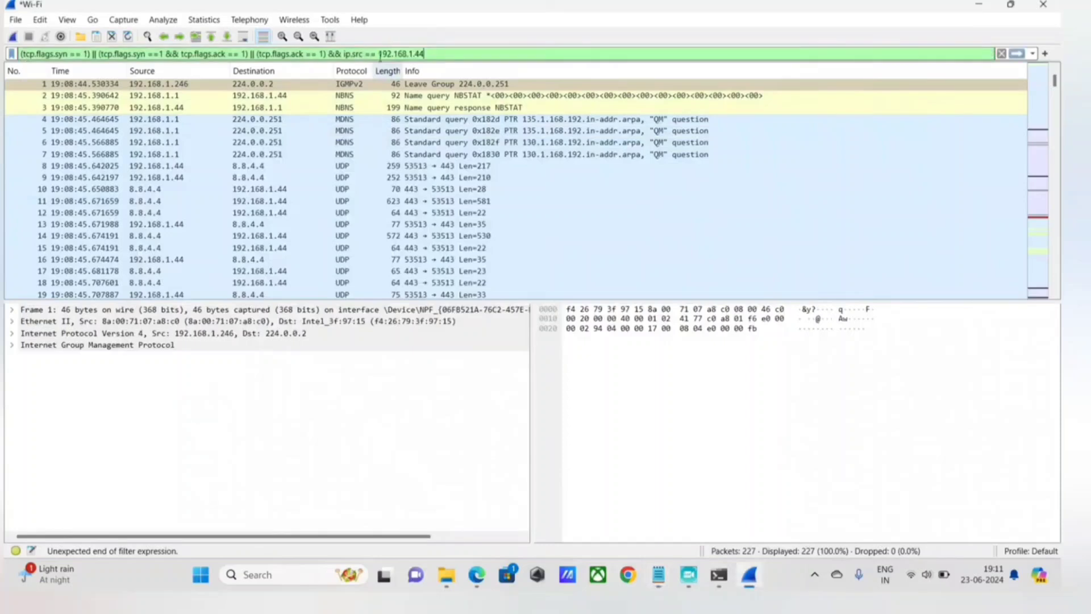
Append && ip.dst == 44.228.249.3 to the display filter, copying the destination address from the Notepad notes, and apply the filter.
type("&& ip")
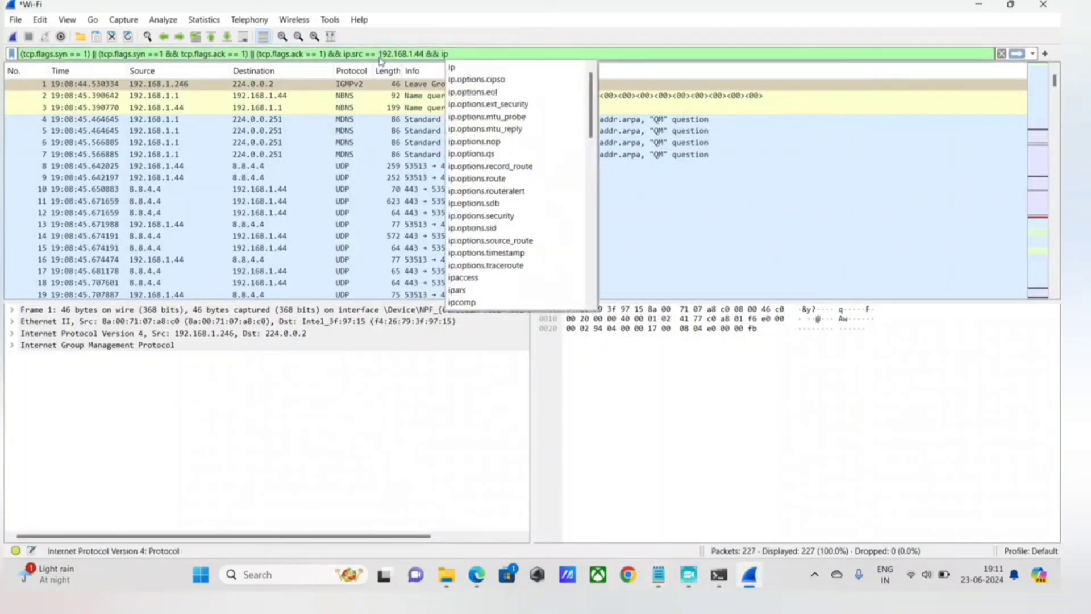
type(".dst")
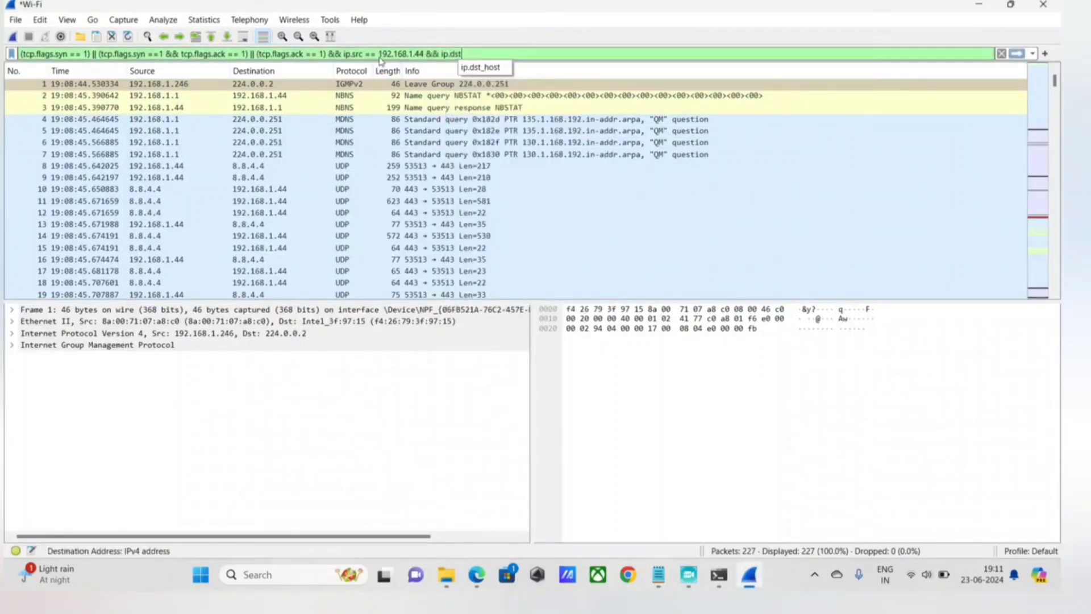
type(" =")
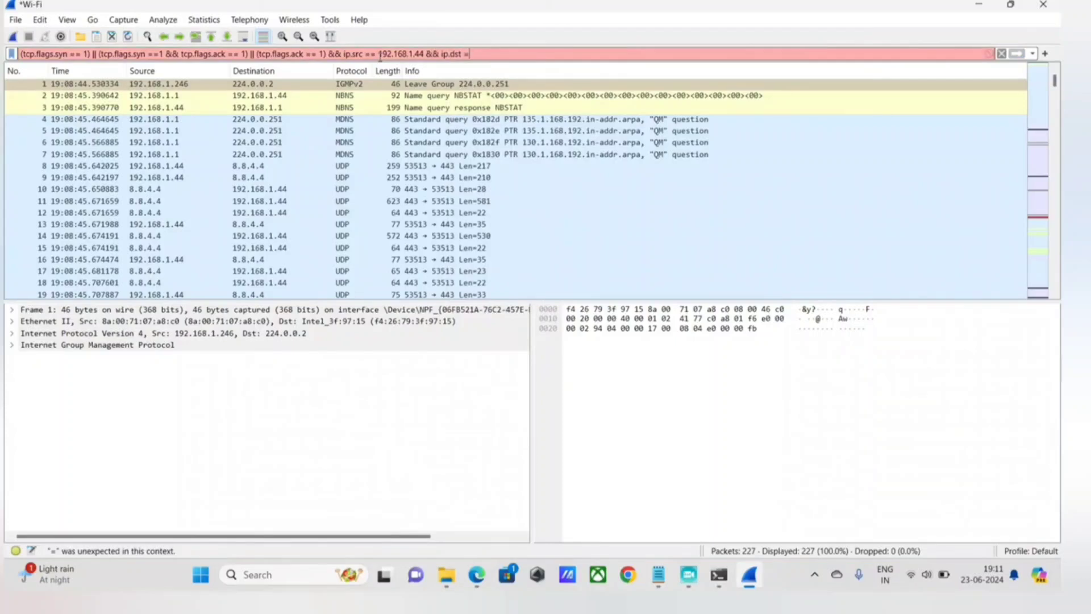
type("=")
key("alt+Tab")
left_click(341, 241)
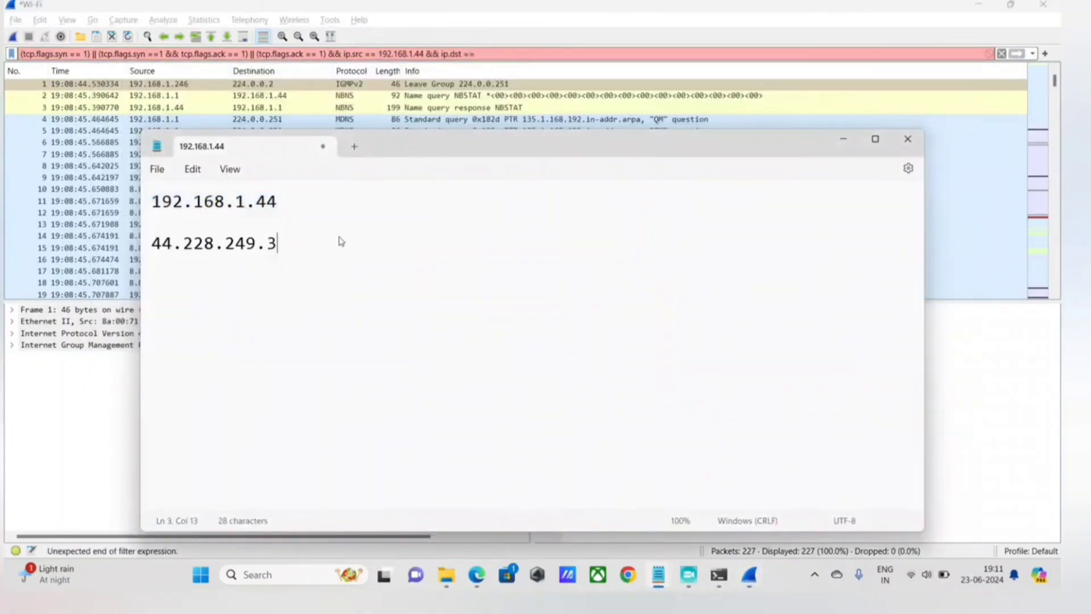
triple_click(341, 242)
key("ctrl+c")
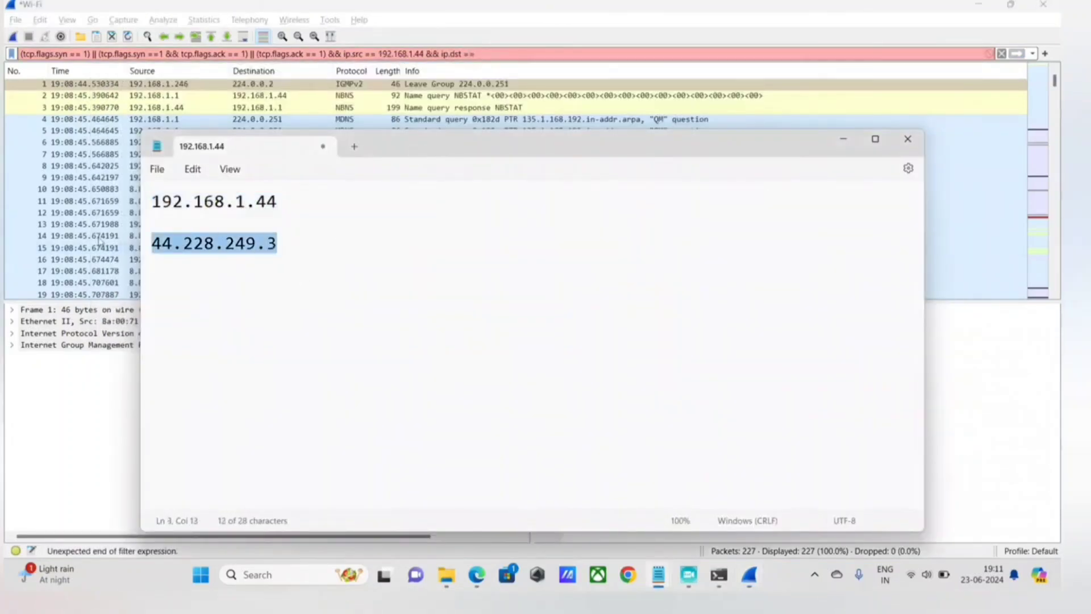
left_click(482, 54)
key("ctrl+v")
key("Return")
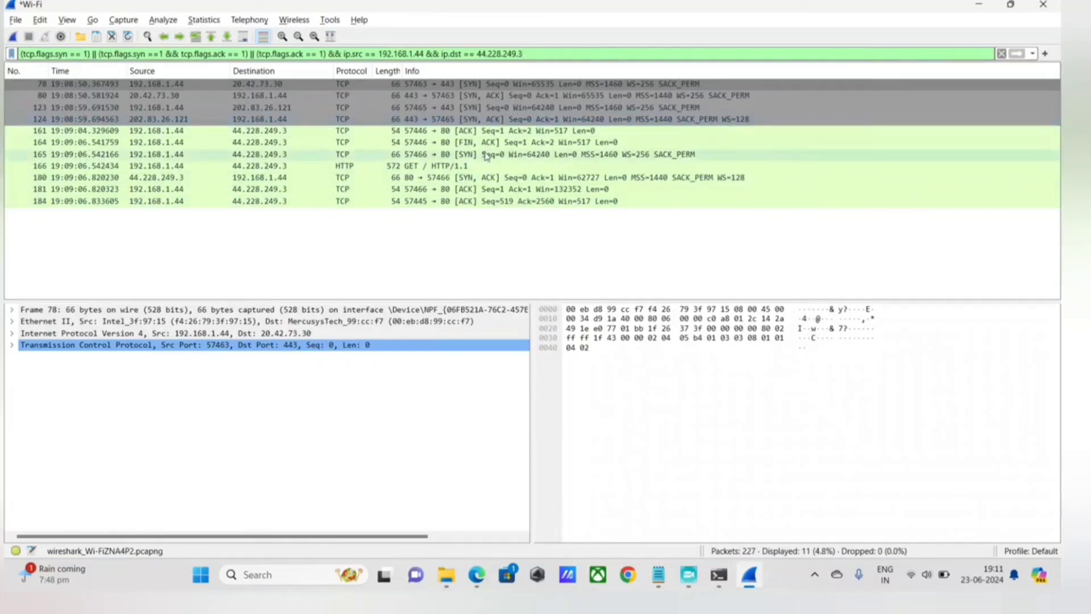
Select SYN packet 165 sent to 44.228.249.3, view the Acunetix test site in Edge, and return to Wireshark.
left_click(168, 158)
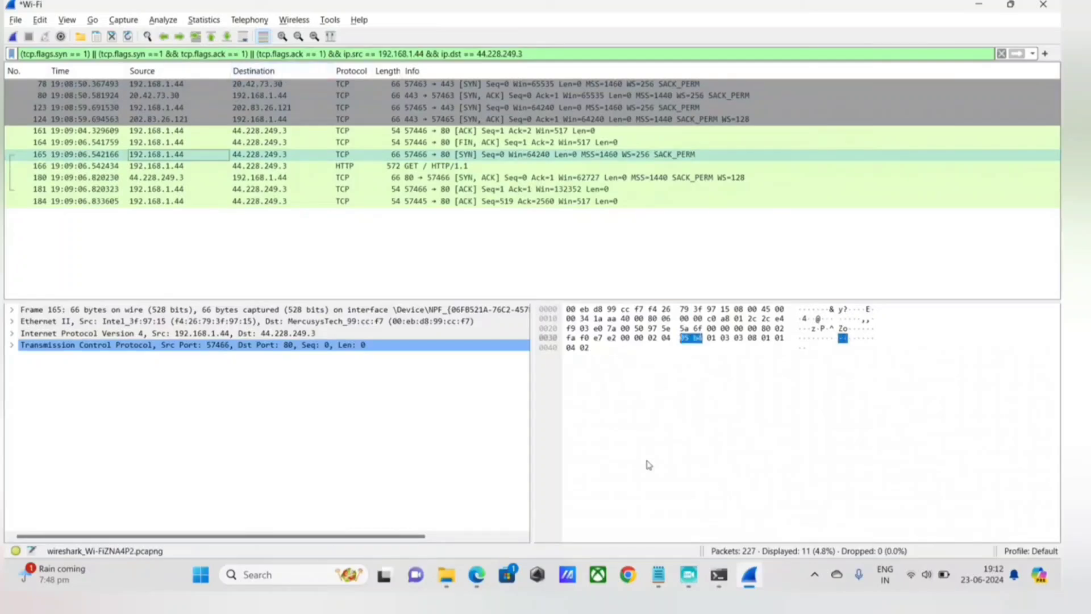
left_click(476, 575)
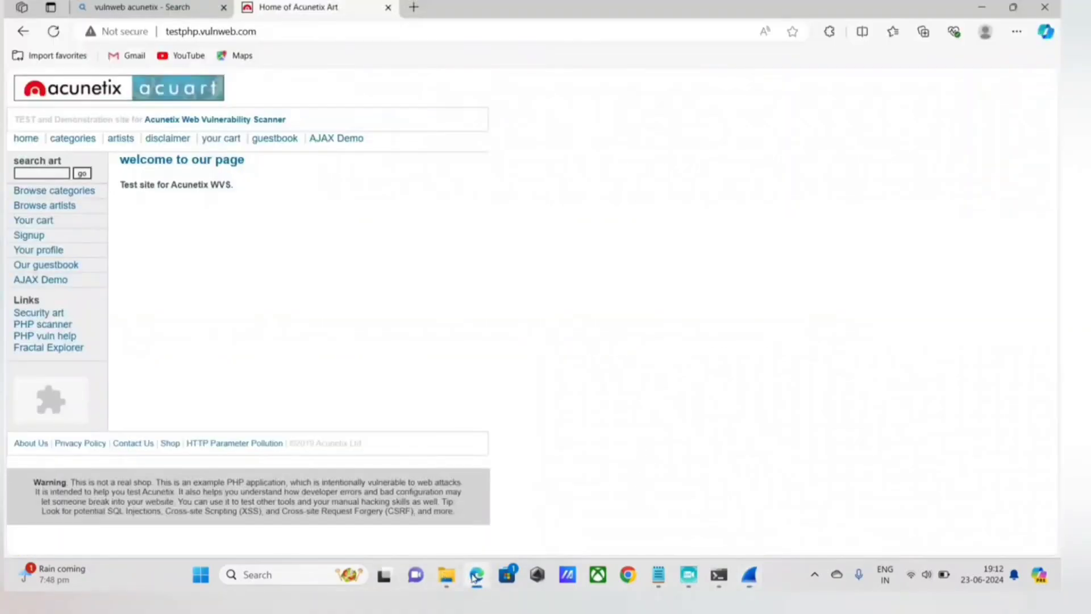
left_click(476, 576)
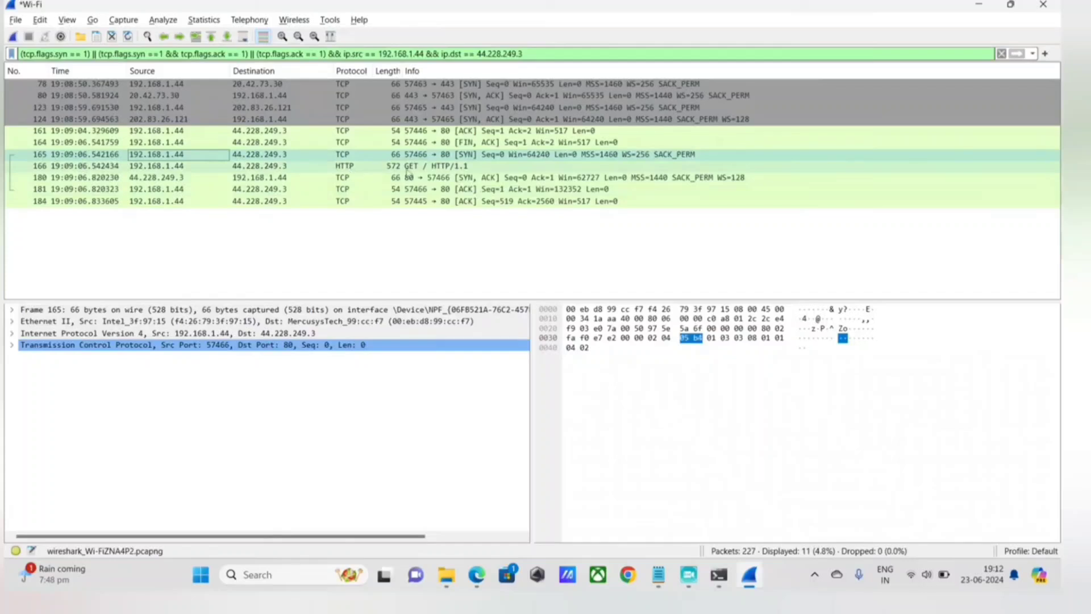
Follow the TCP stream of SYN packet 165 and close the stream window, keeping the packet list filtered to that stream.
right_click(374, 146)
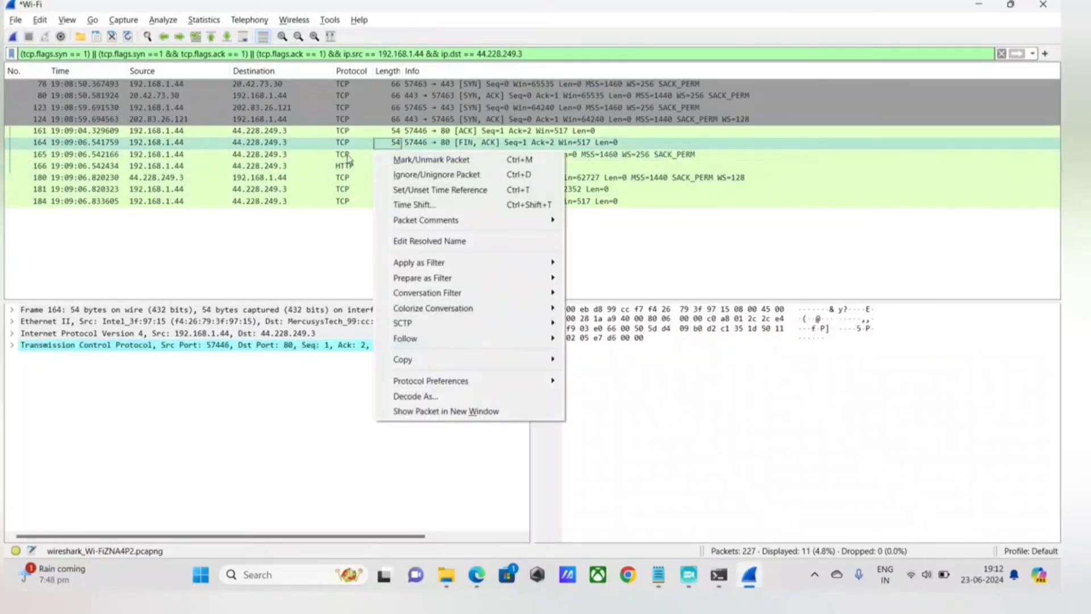
left_click(348, 158)
right_click(349, 158)
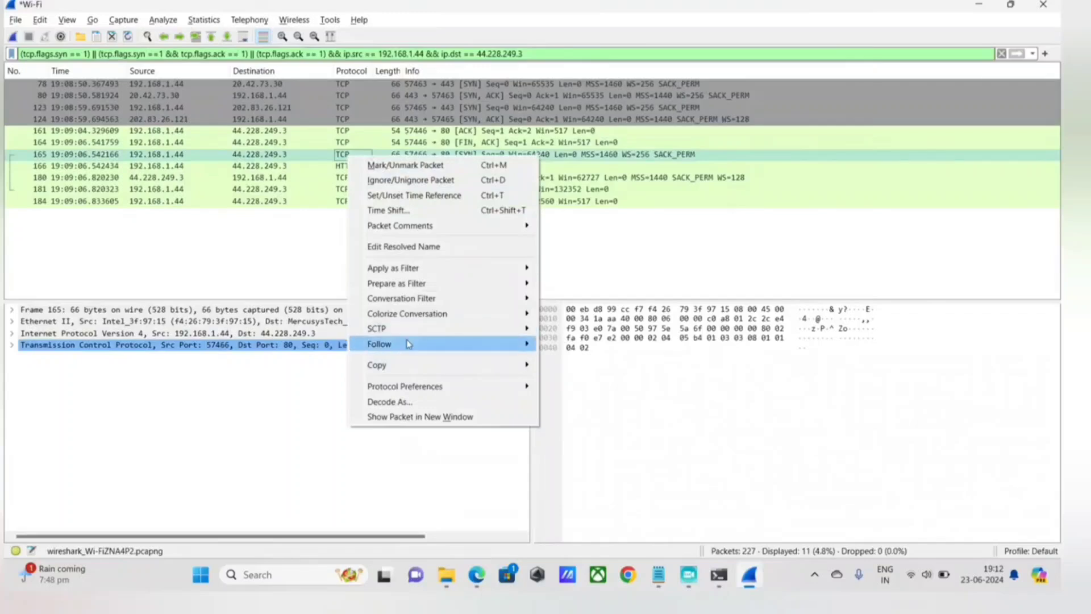
mouse_move(475, 344)
left_click(568, 343)
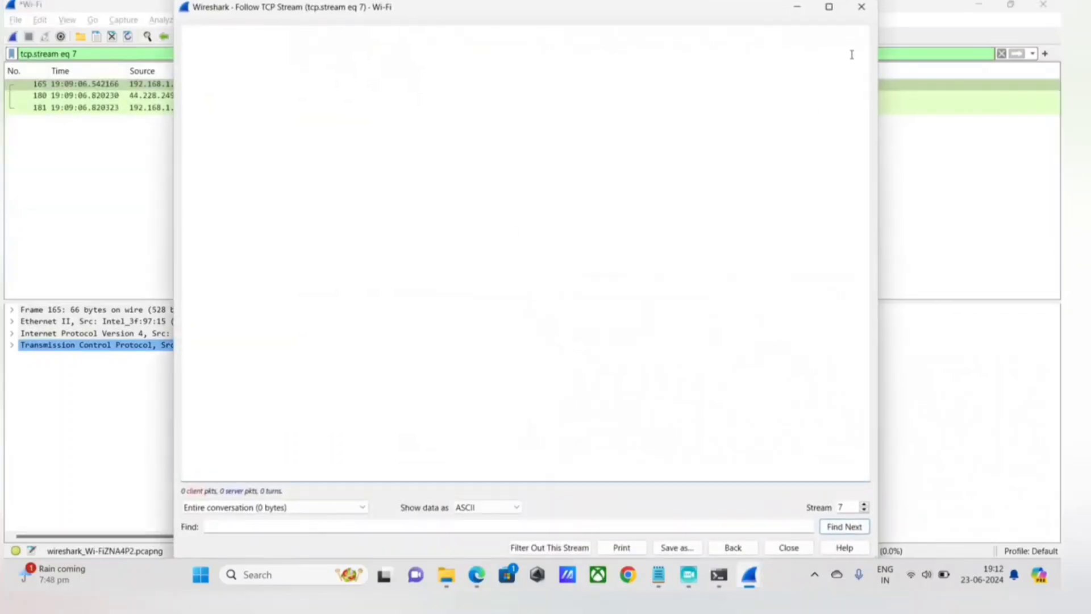
left_click(861, 7)
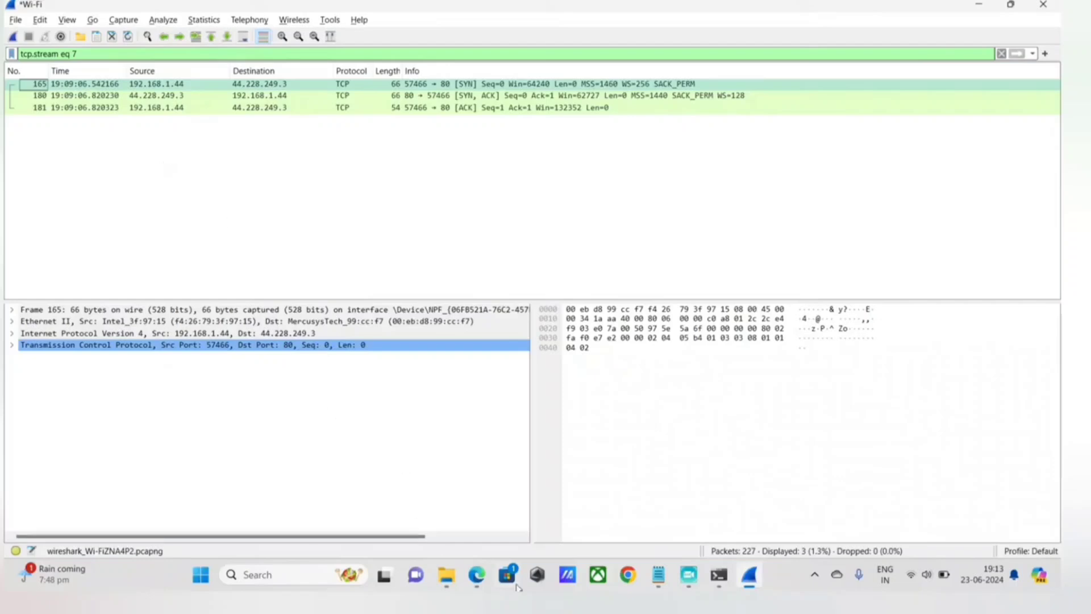
Compare the Acunetix test page in Edge with the packets of the followed stream in Wireshark.
left_click(477, 575)
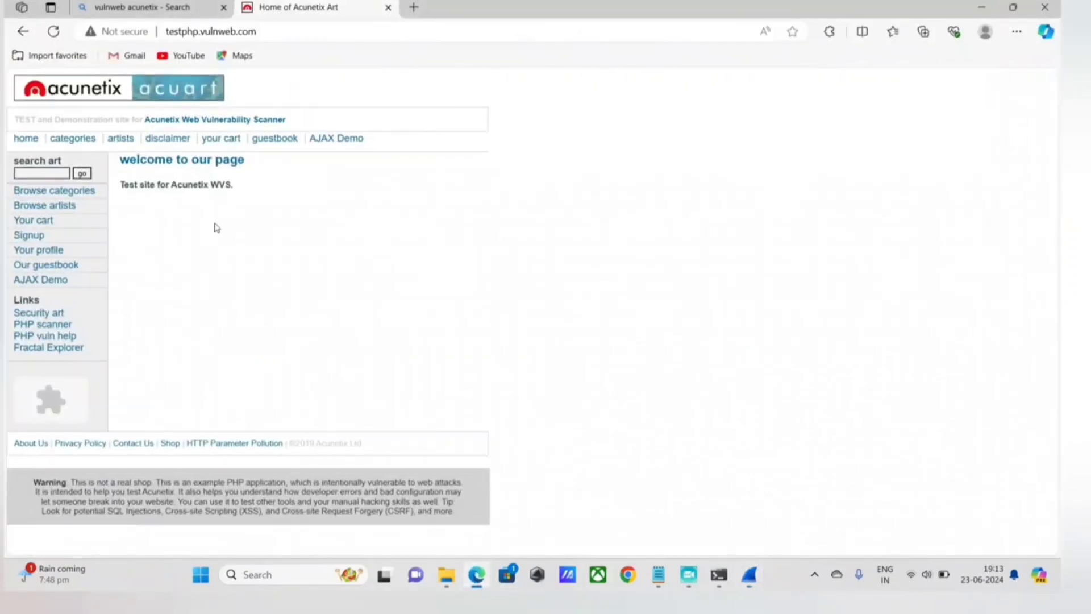
left_click(749, 575)
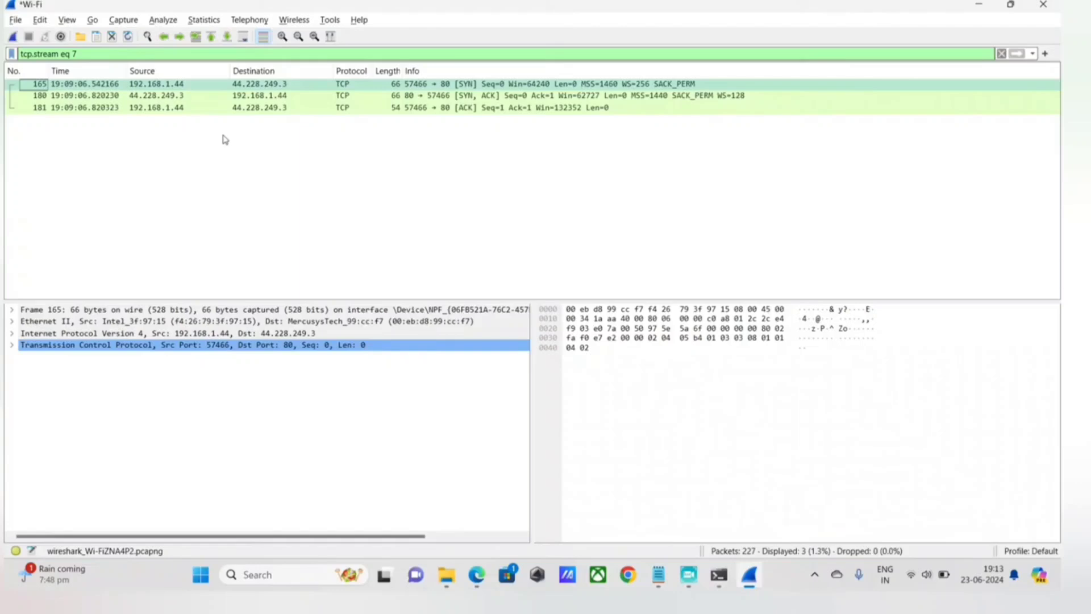
left_click(477, 576)
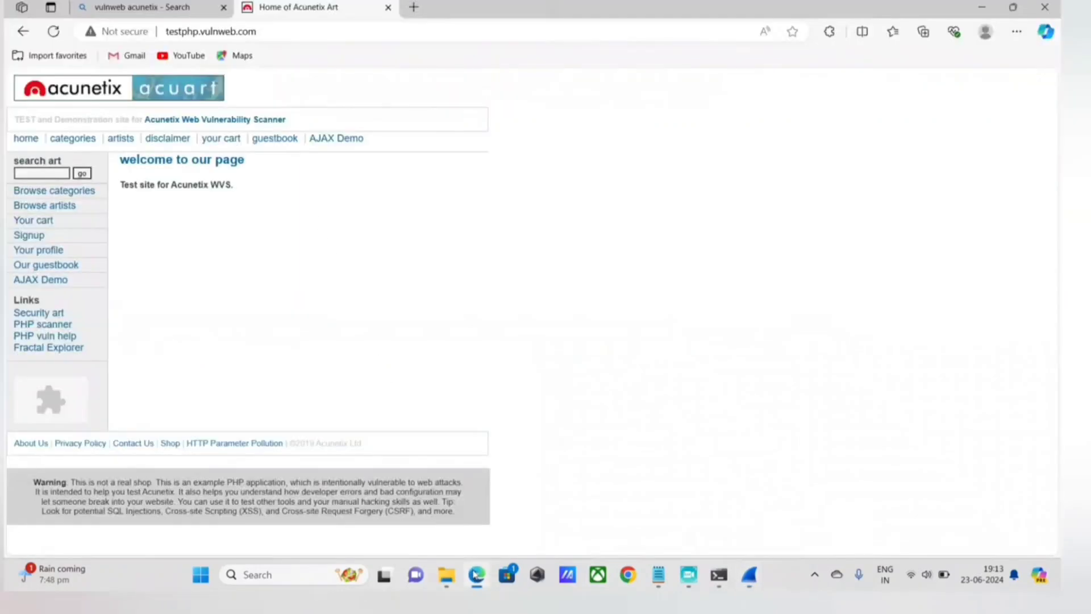
left_click(477, 576)
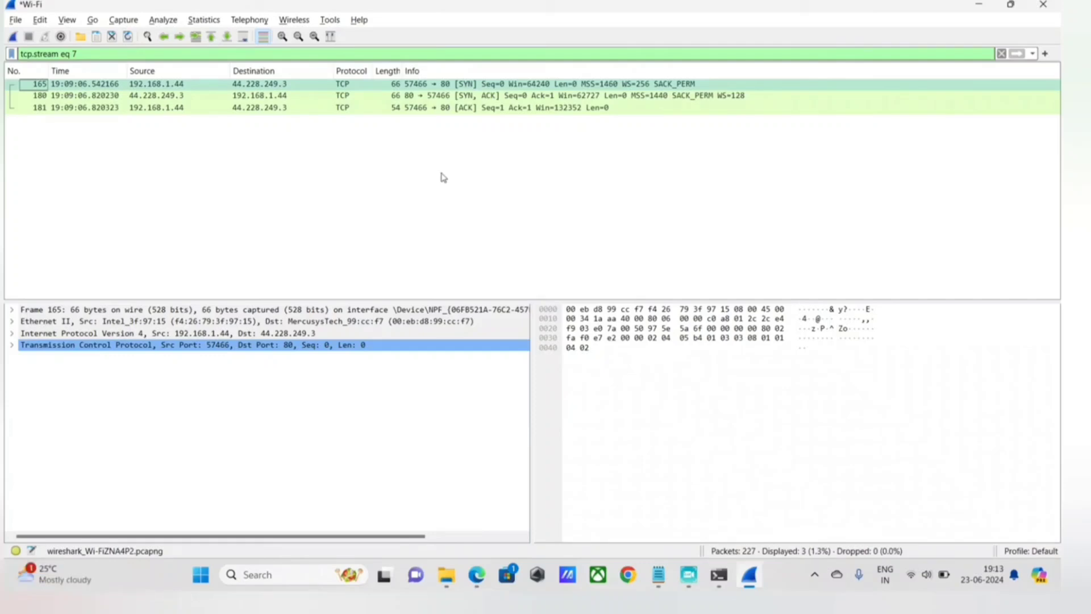
left_click(658, 574)
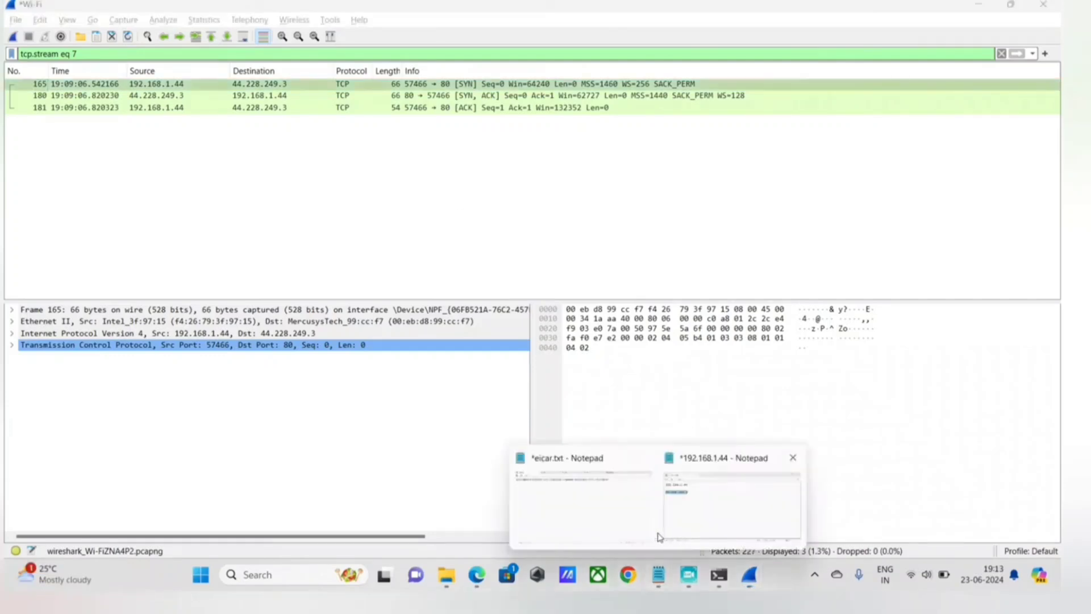
left_click(591, 525)
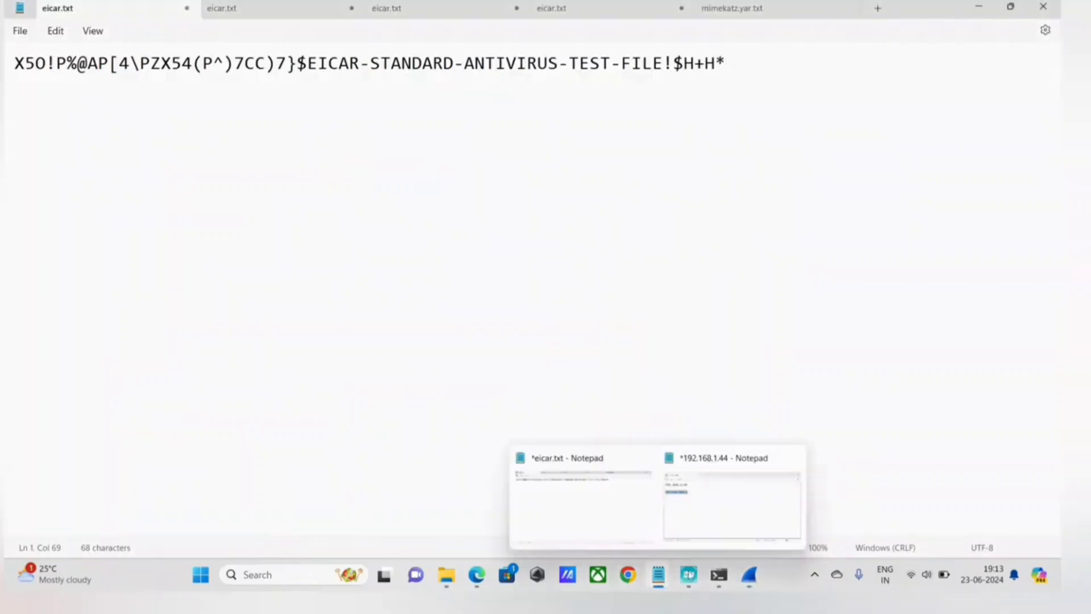
left_click(749, 574)
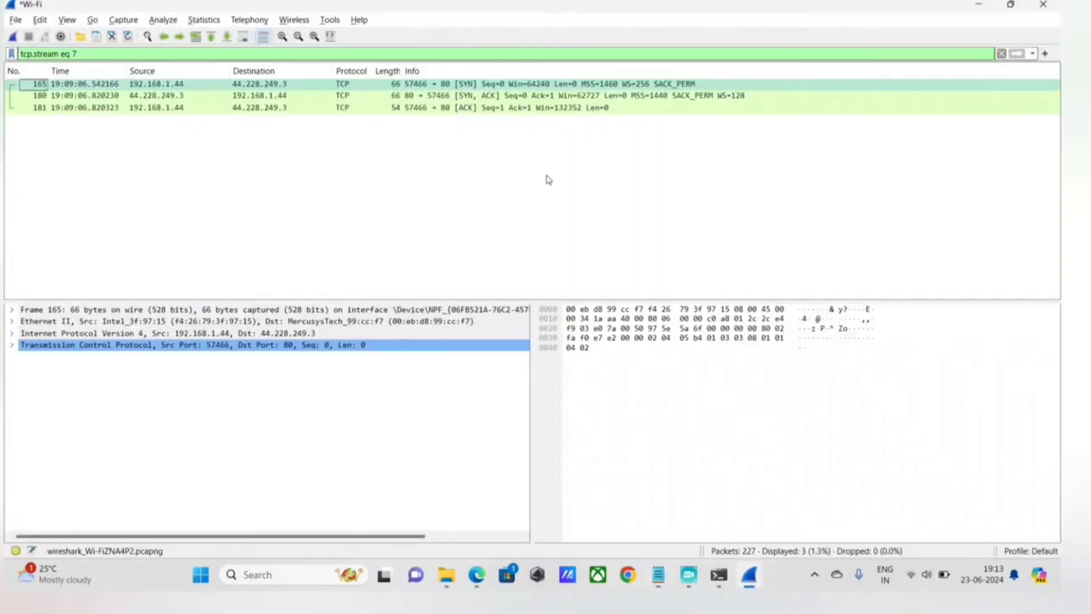
Clear the stream filter so that all captured packets are listed, leaving the display filter empty.
left_click(1001, 54)
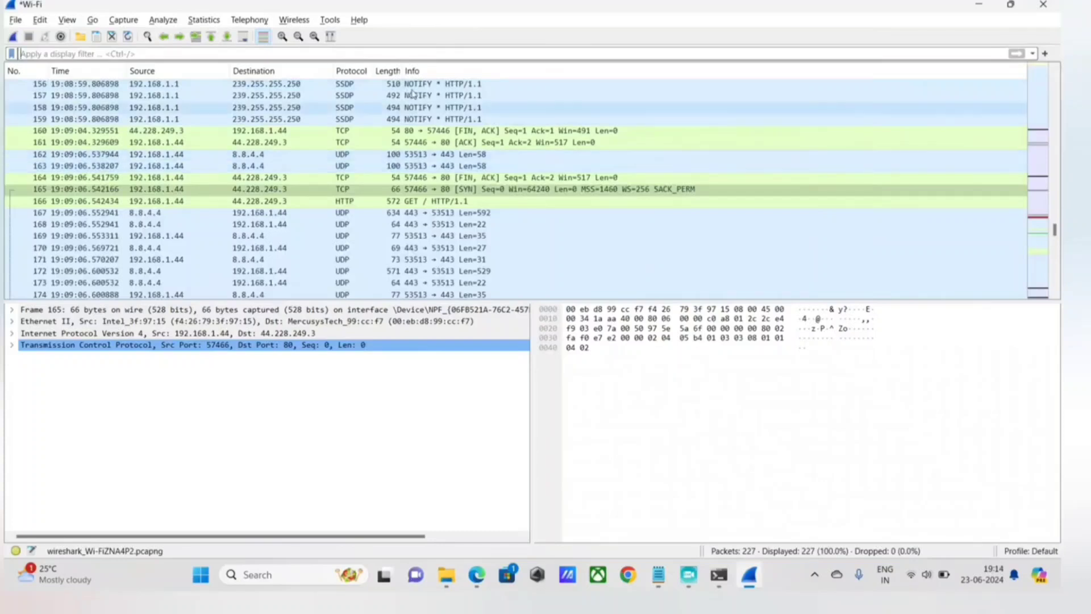
left_click(120, 56)
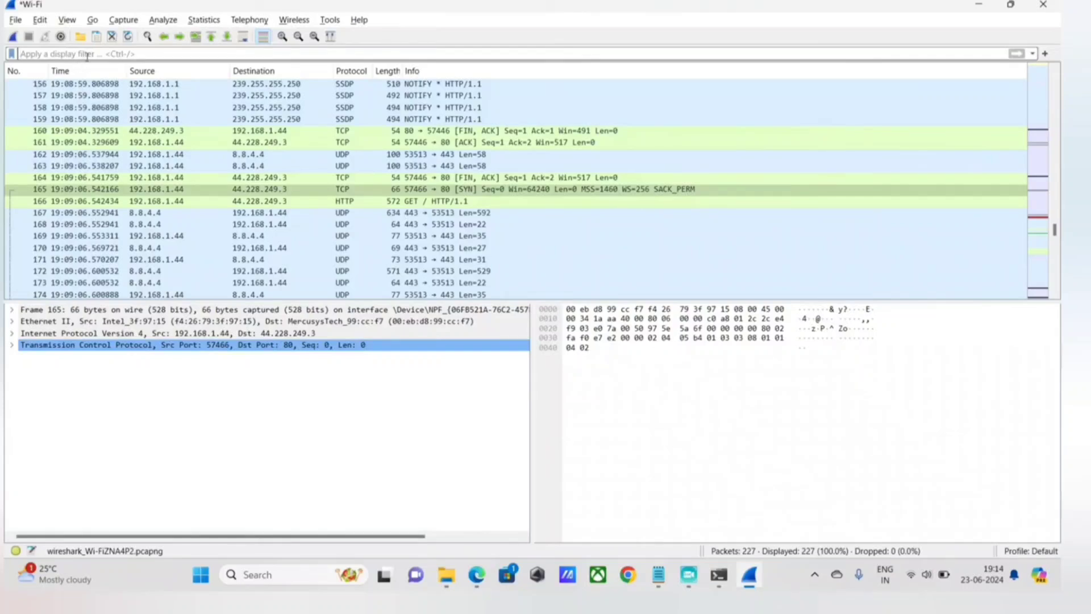
type("tcp.")
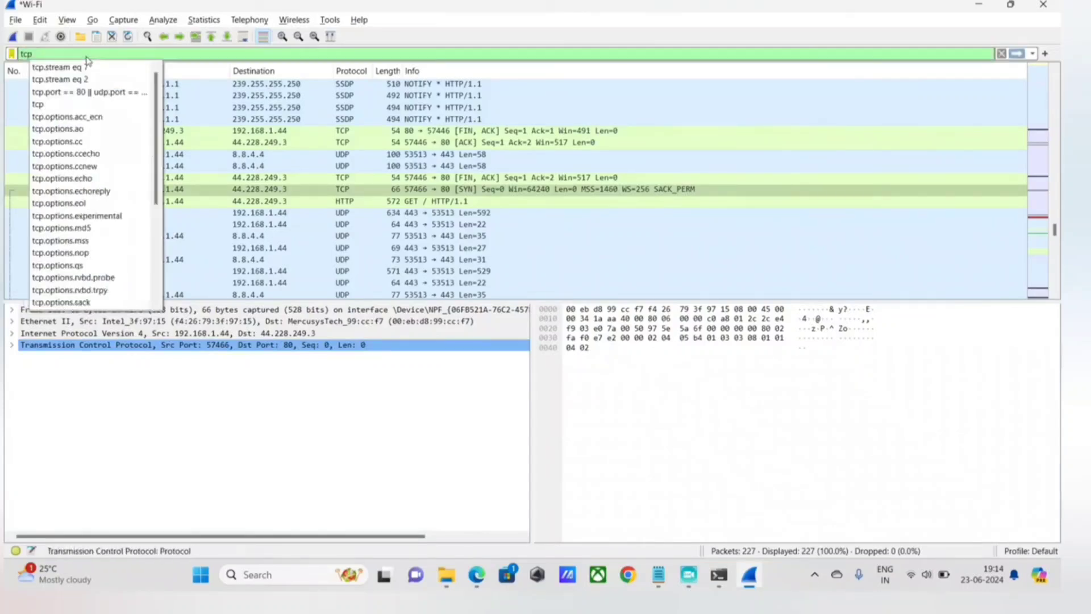
key("BackSpace")
key("BackSpace")
key("BackSpace")
key("BackSpace")
Switch to Notepad, replace the text of the open eicar.txt with the copied address 44.228.249.3, and return to Wireshark.
key("alt+Tab")
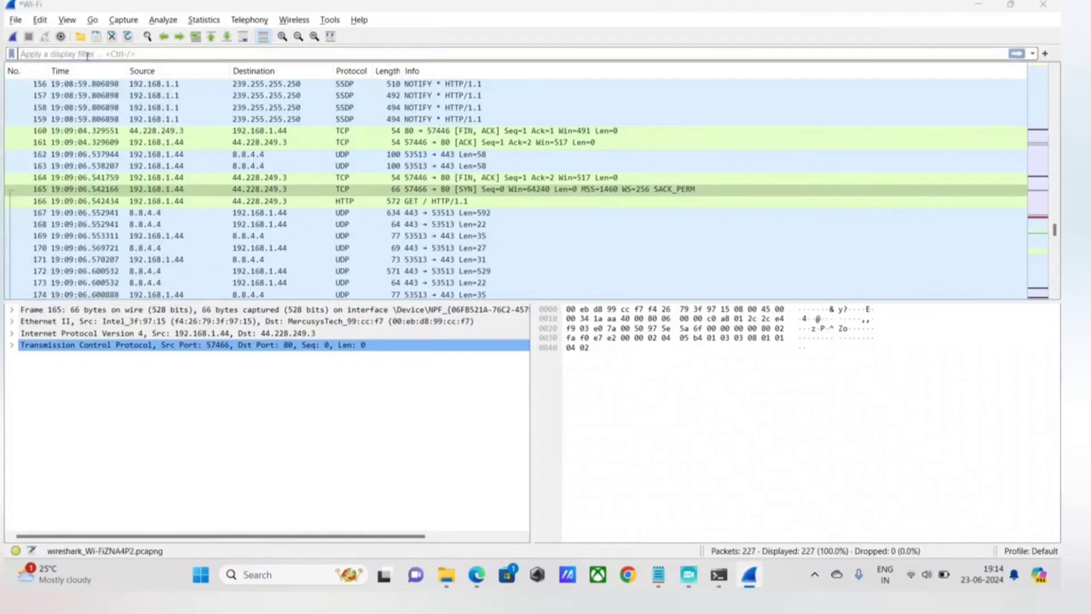
key("ctrl+a")
key("ctrl+v")
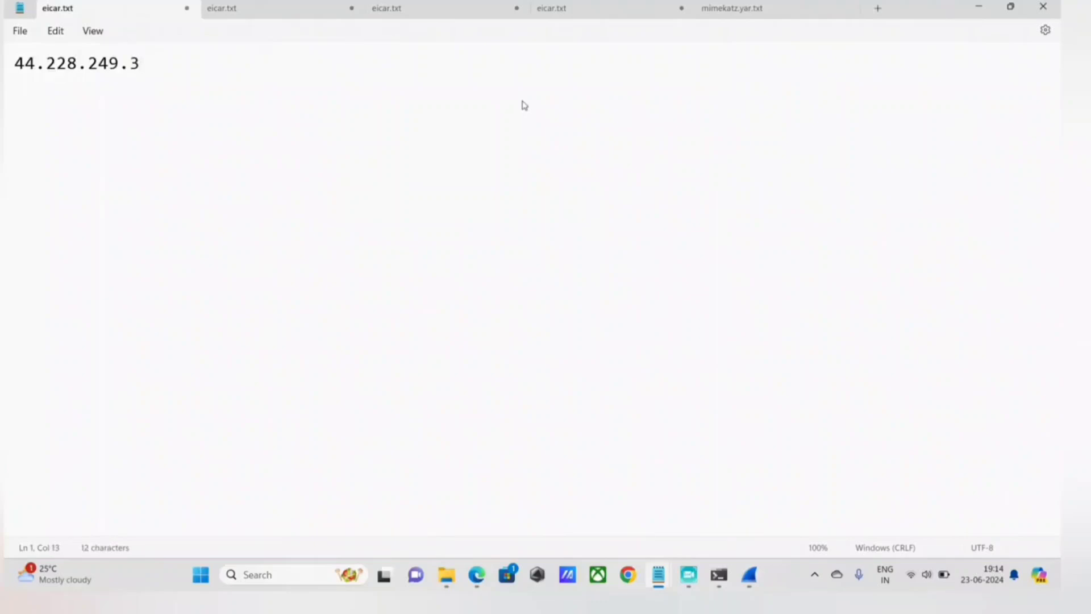
key("ctrl+a")
key("alt+Tab")
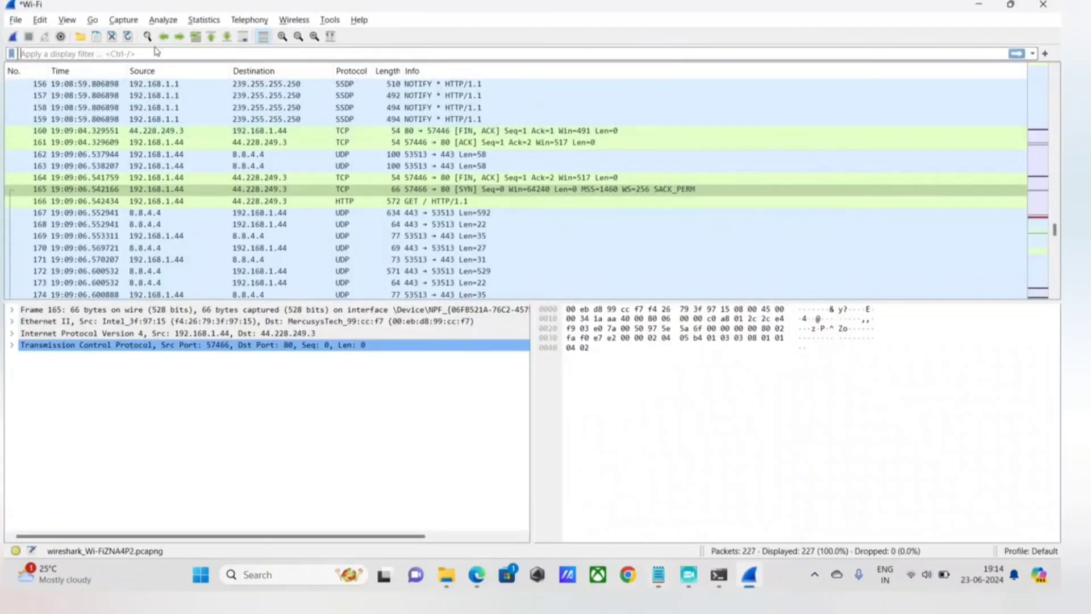
type("tcp.")
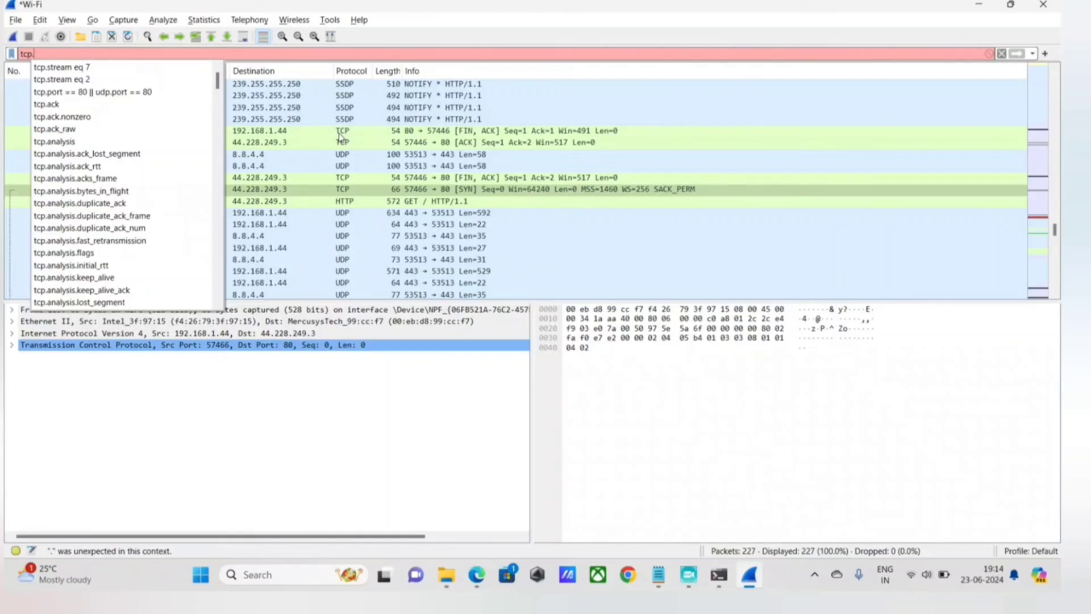
type("flags.sy")
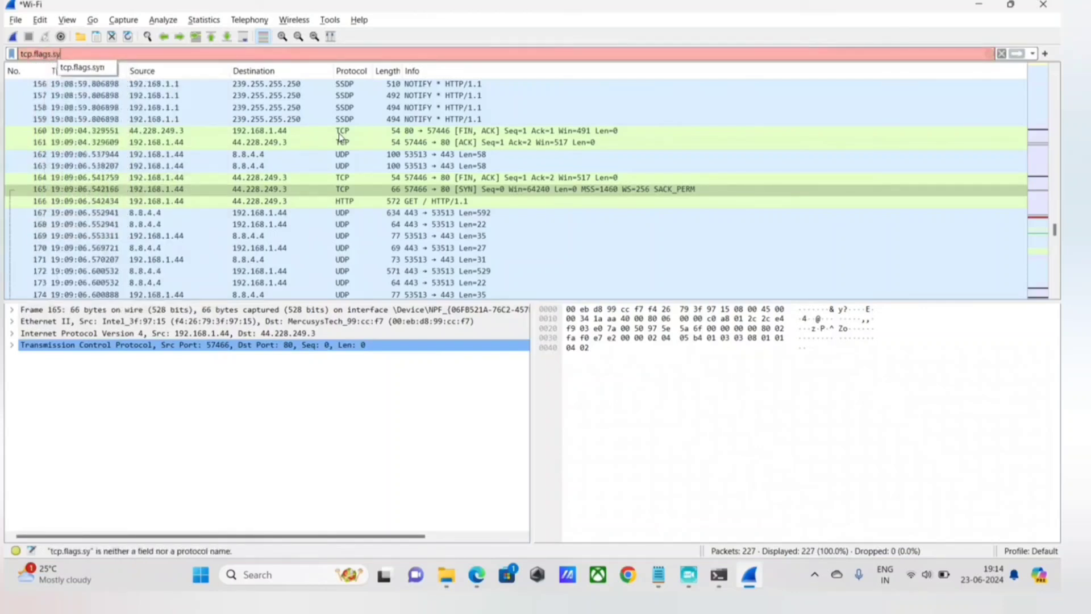
type("n ==")
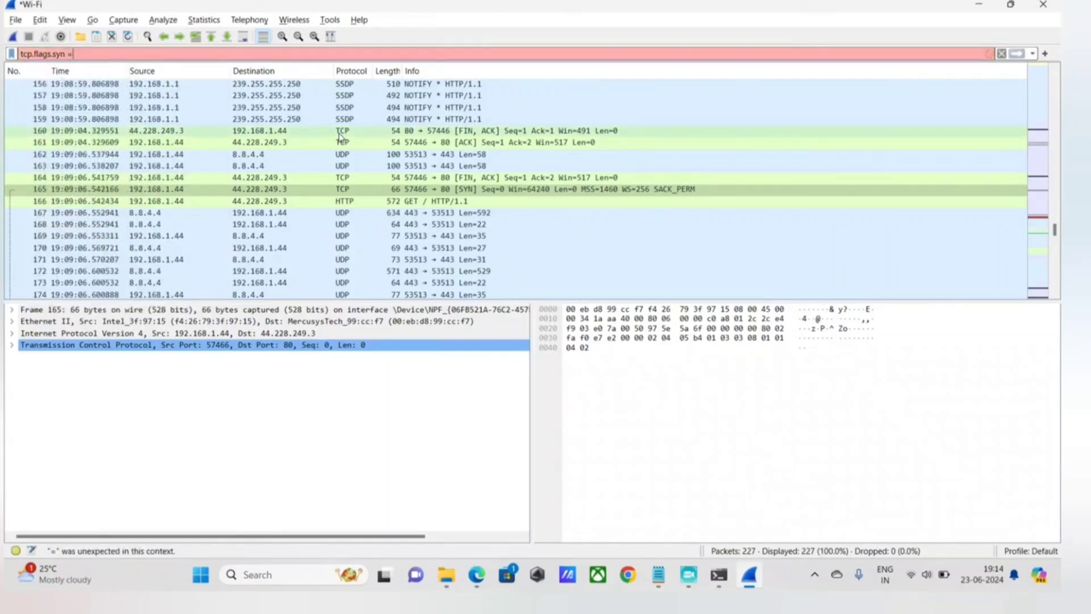
key("BackSpace")
key("BackSpace")
key("BackSpace")
key("BackSpace")
key("BackSpace")
key("BackSpace")
key("BackSpace")
key("BackSpace")
key("BackSpace")
key("BackSpace")
key("BackSpace")
key("BackSpace")
key("BackSpace")
key("BackSpace")
key("BackSpace")
key("BackSpace")
Enter the parenthesised SYN condition (tcp.flags.syn == 1) as the start of a new display filter.
type("(tc")
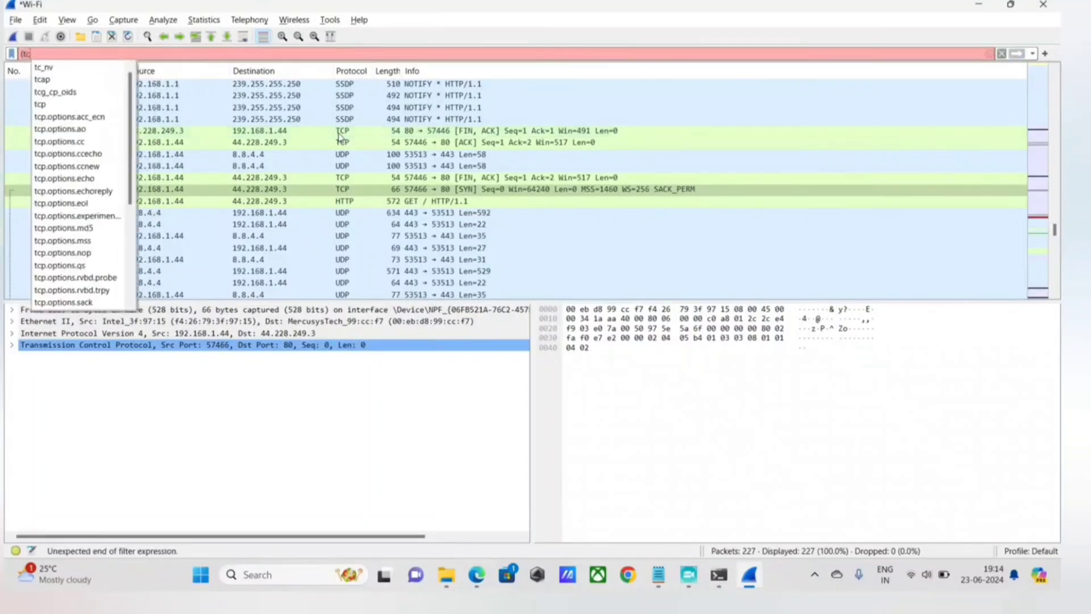
type("p.flag")
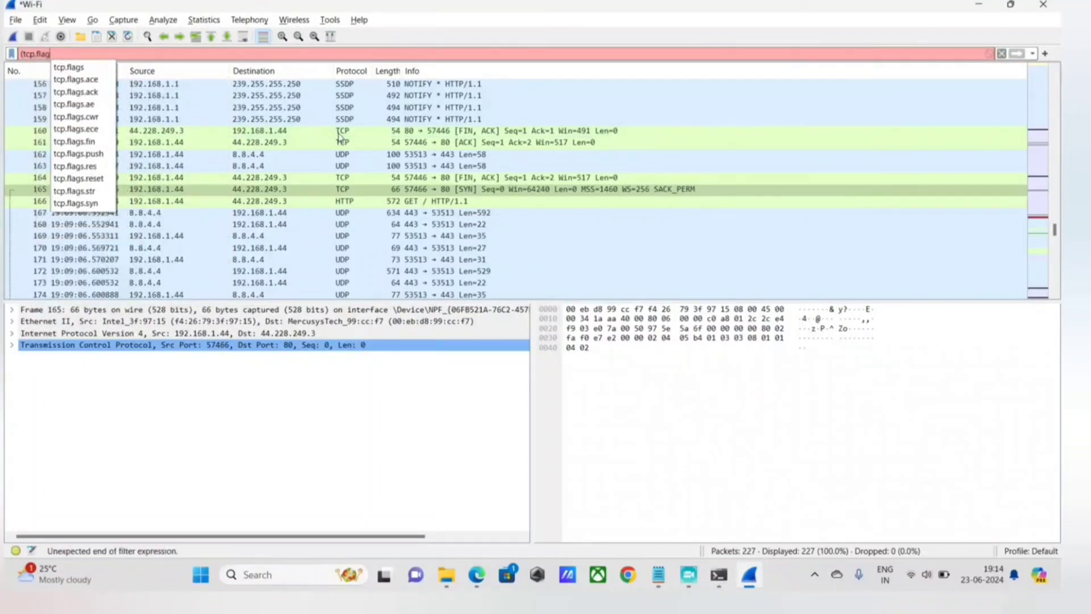
type("s.syn")
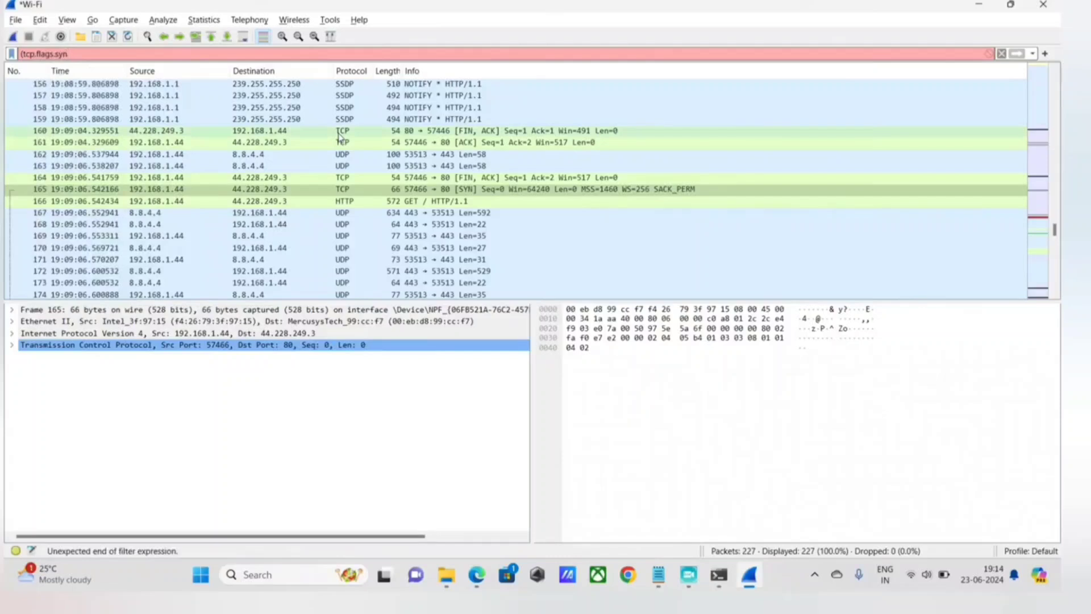
type(" == 1)")
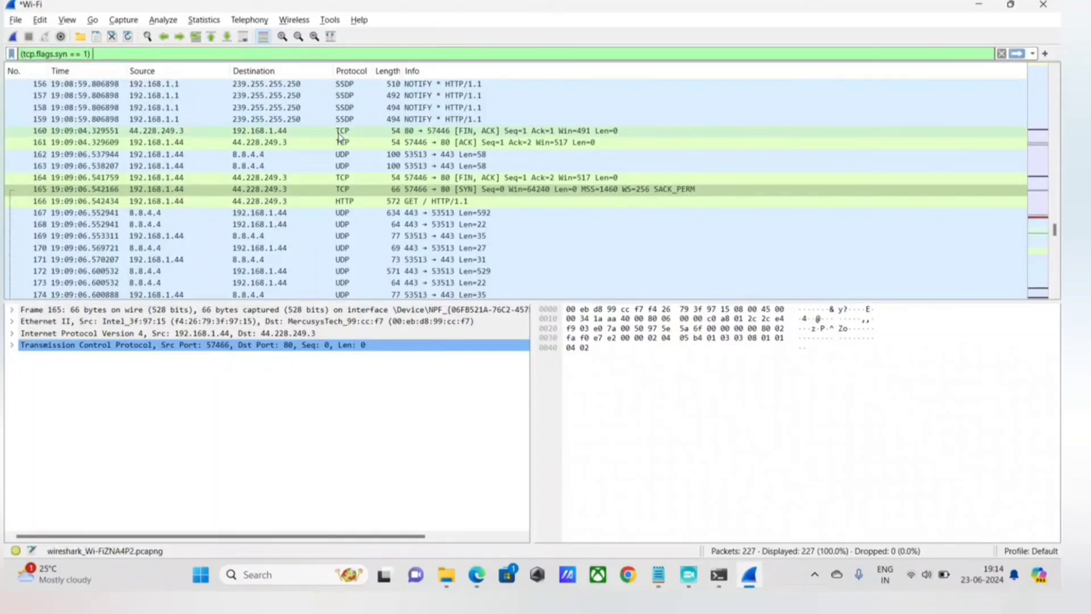
type(" ||")
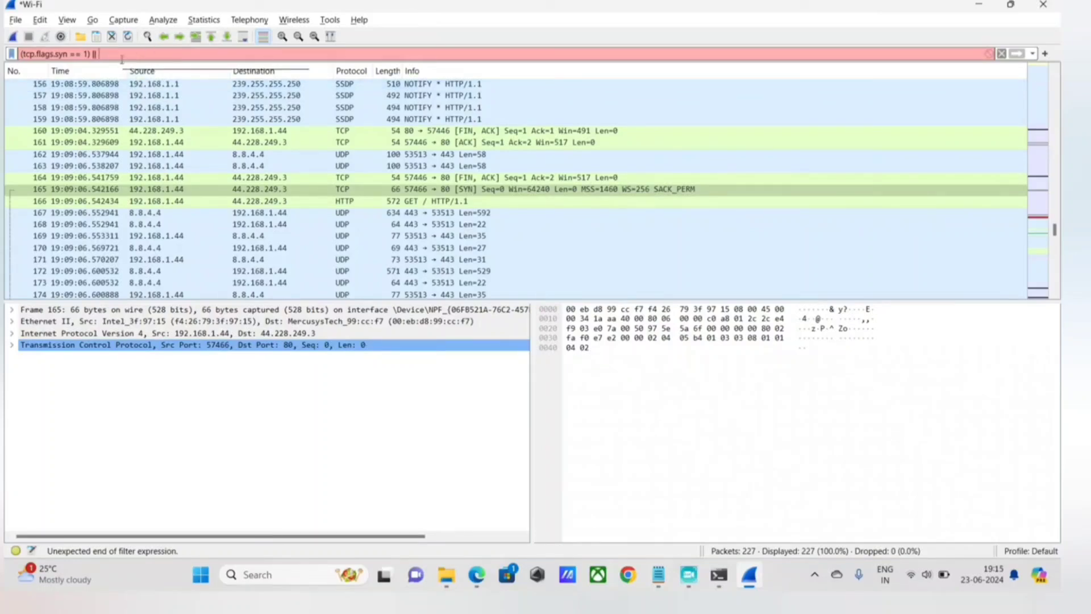
Extend the display filter with the alternative SYN-ACK condition || (tcp.flags.syn == 1 && tcp.flags.ack == 1).
type("(tcp.")
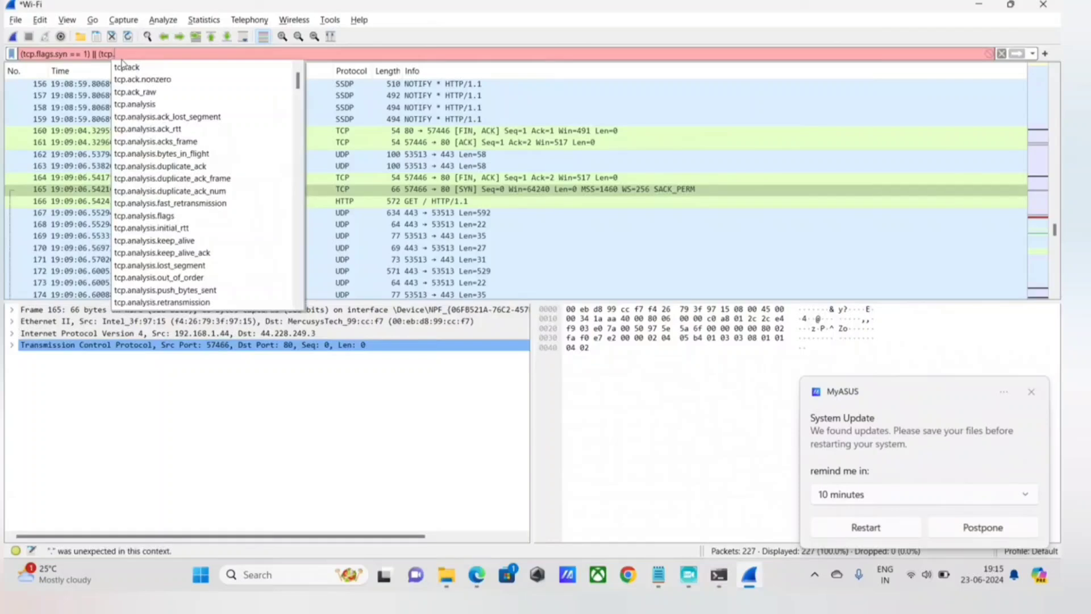
type("flags.syn 7")
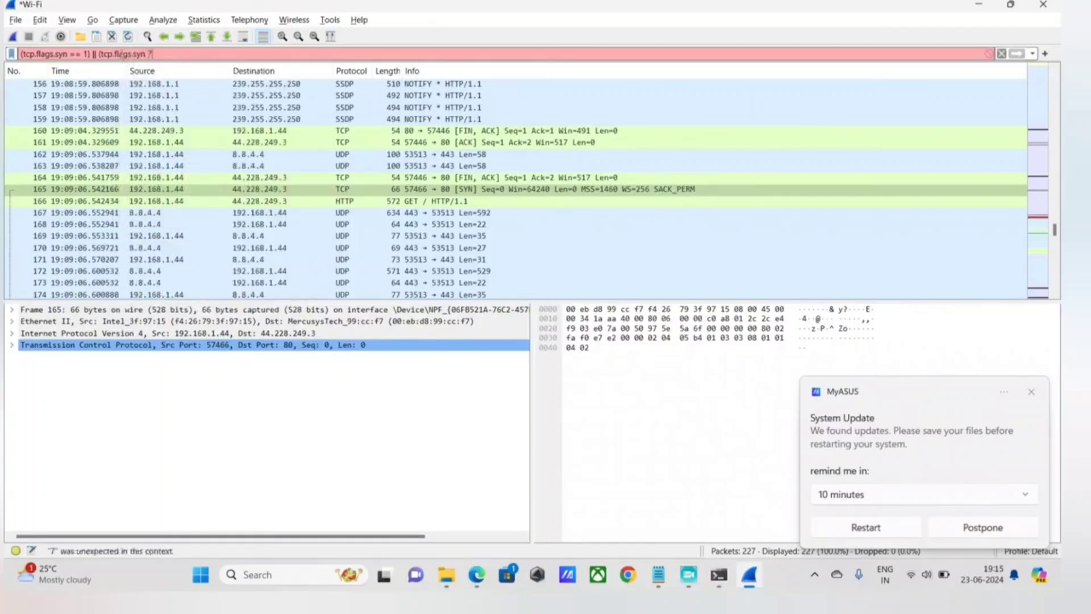
type(" == 1 && tcp")
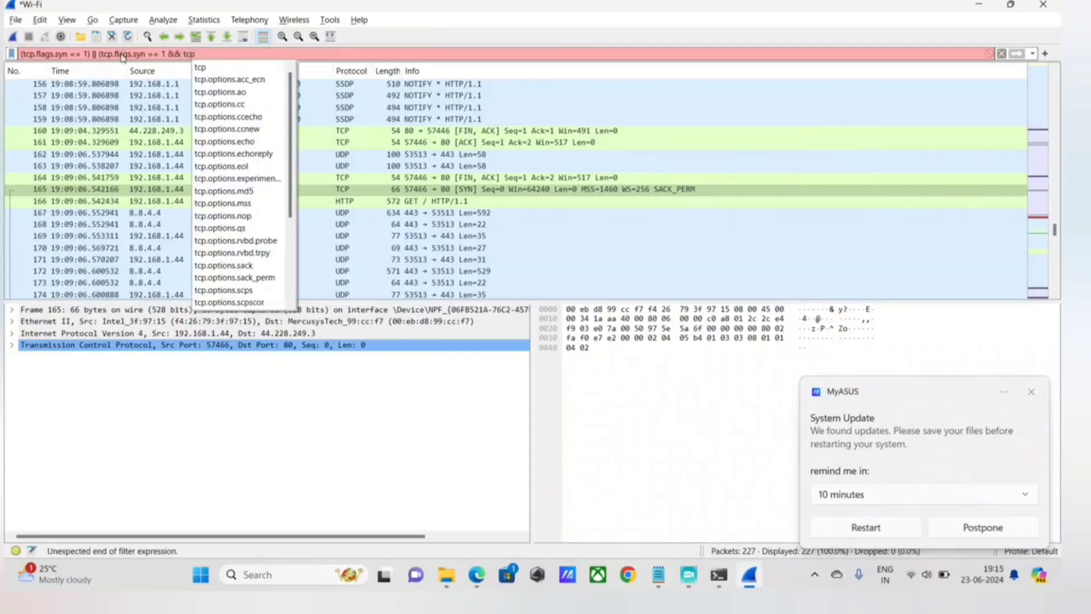
type(".flags.a")
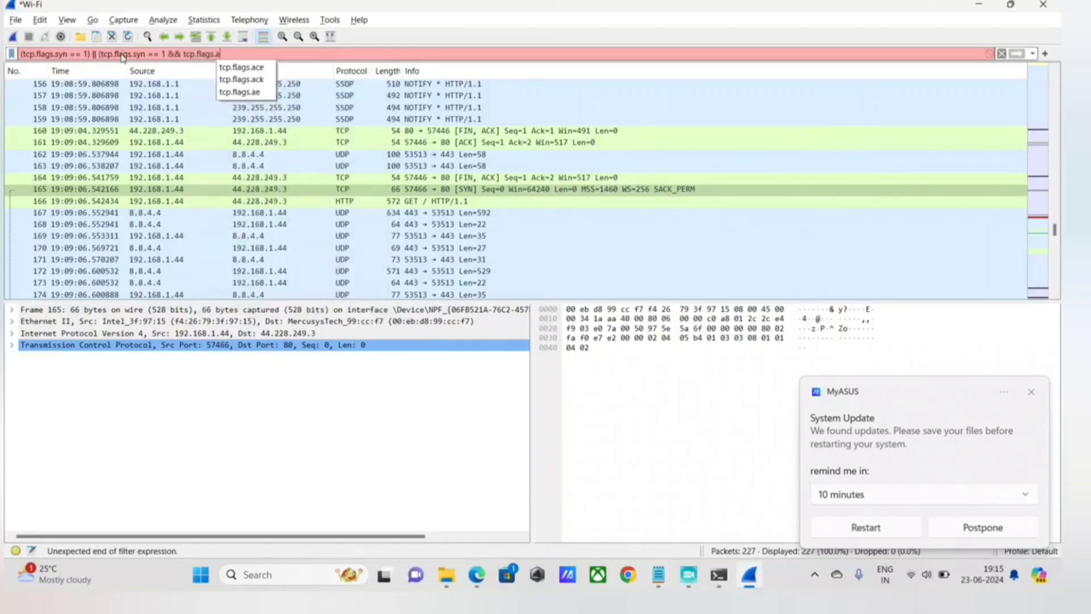
type("ck ==")
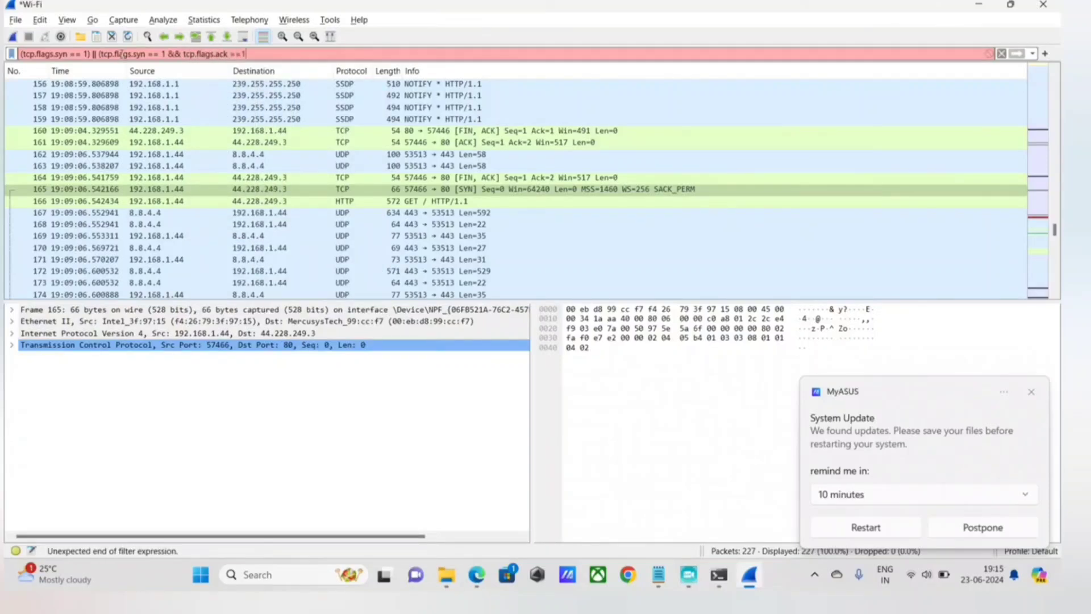
type(" 1)")
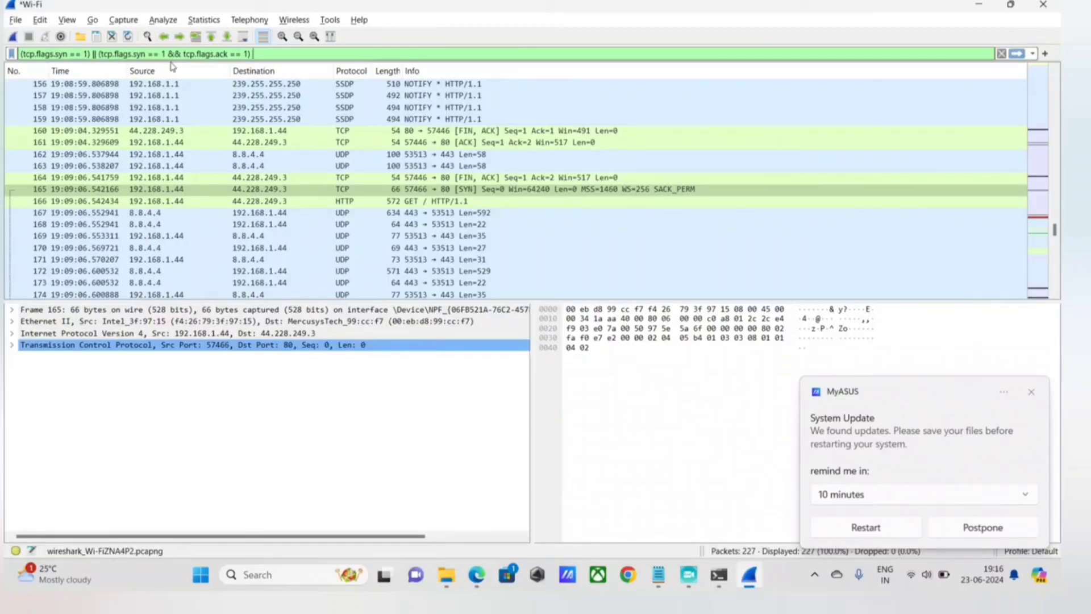
Add the alternative ACK condition || (tcp.flags.ack == 1) to the end of the display filter.
type("|| ")
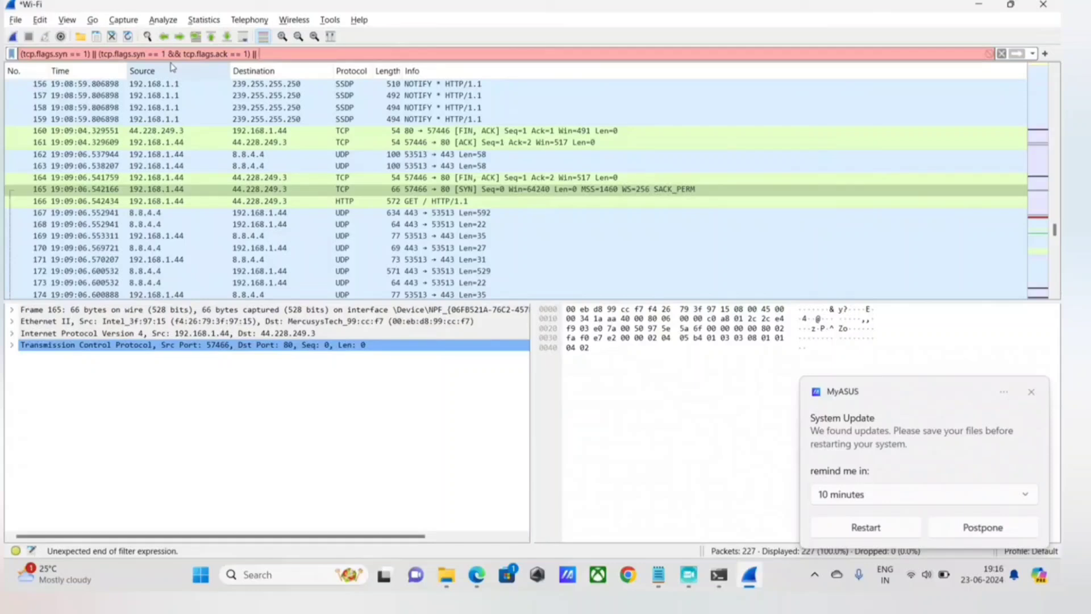
type("(tcp")
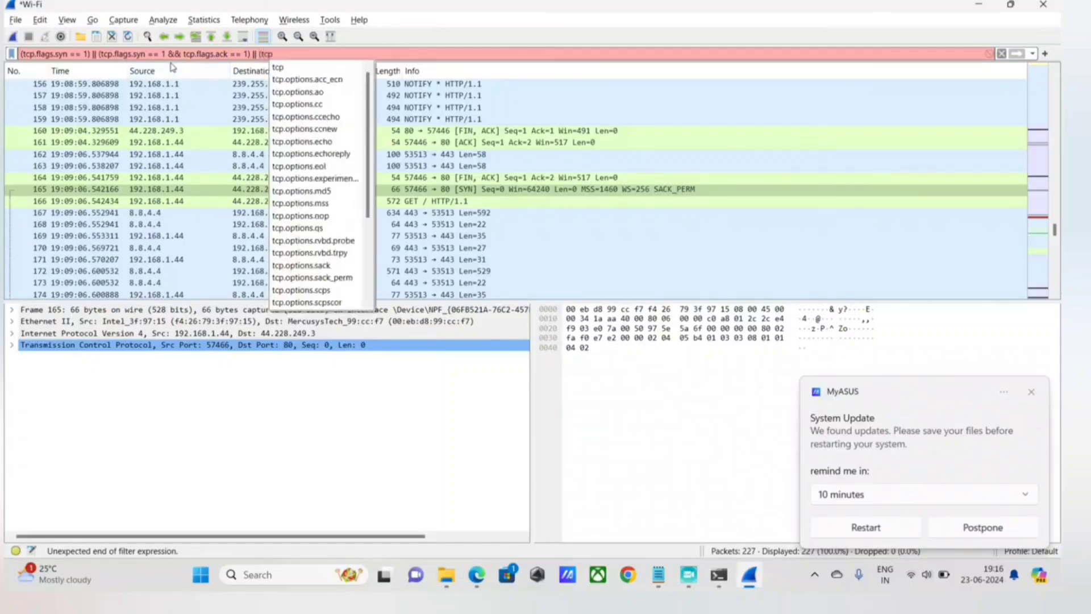
type(".flags.")
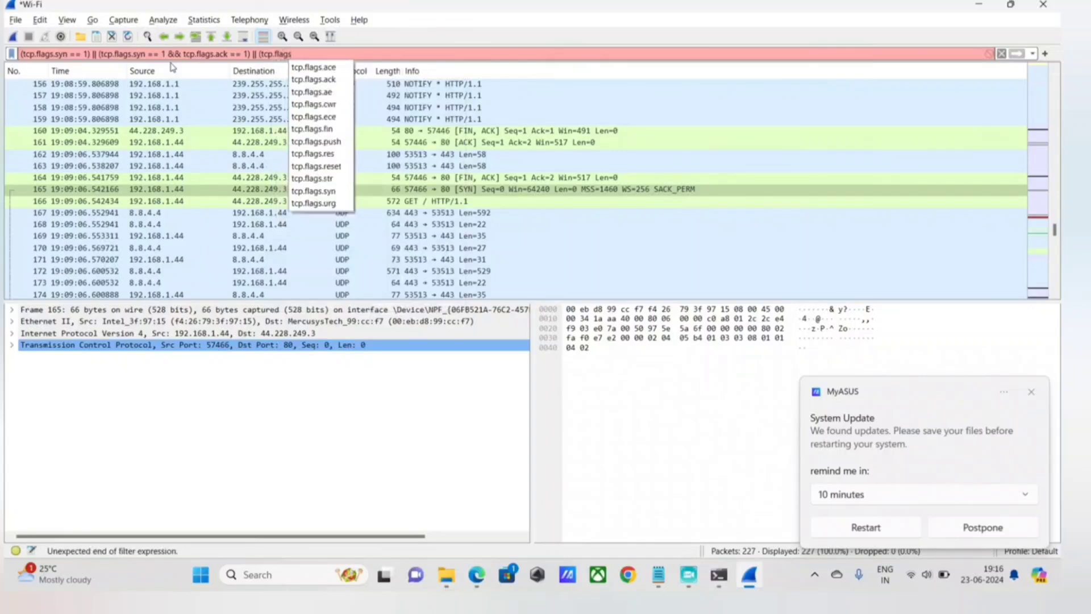
type("ack")
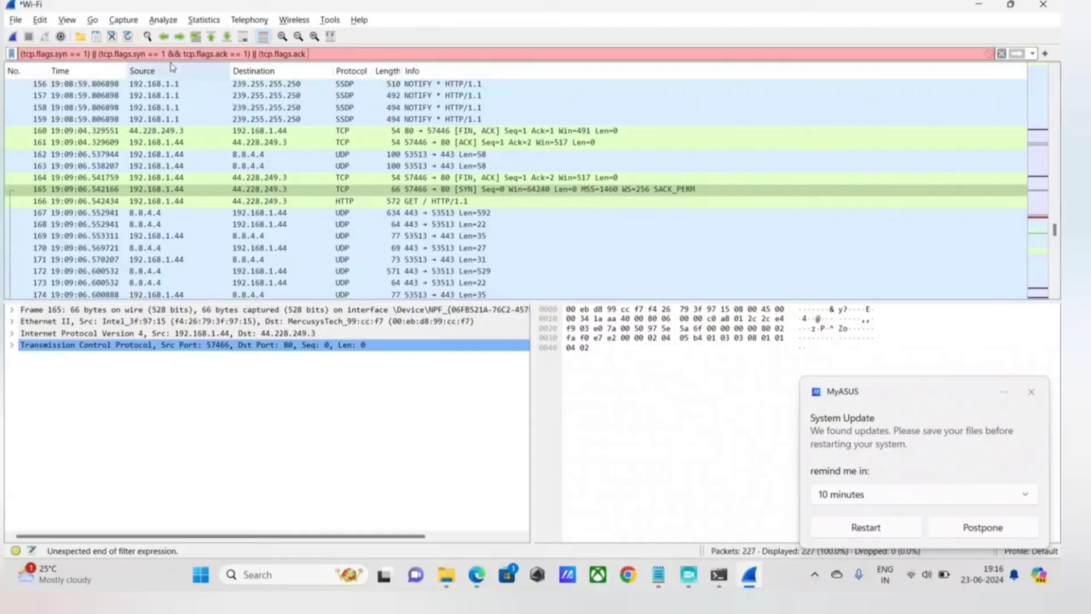
type(" =")
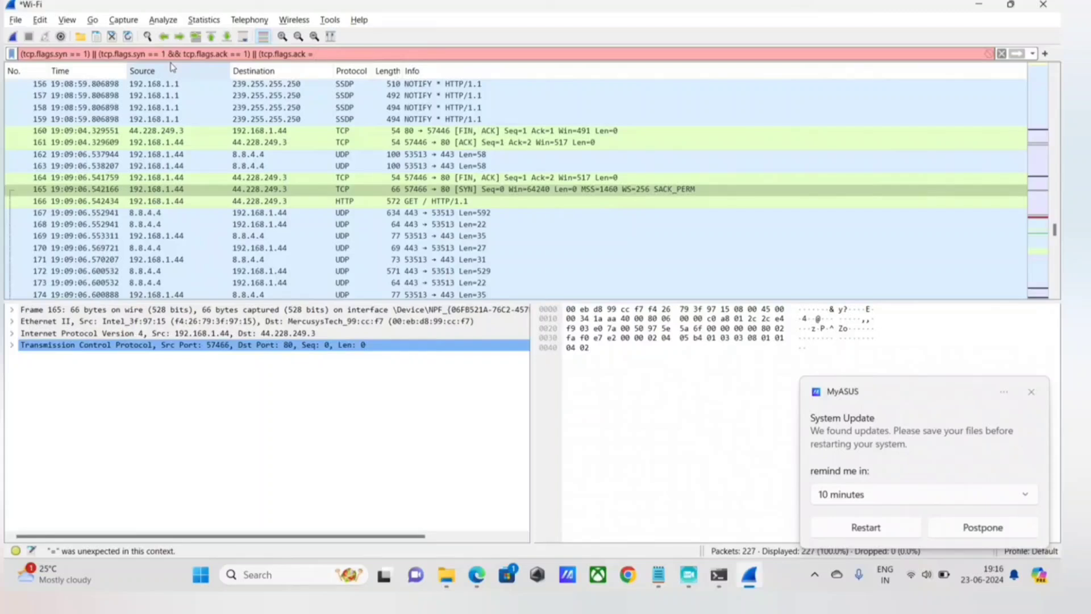
type("= 1)")
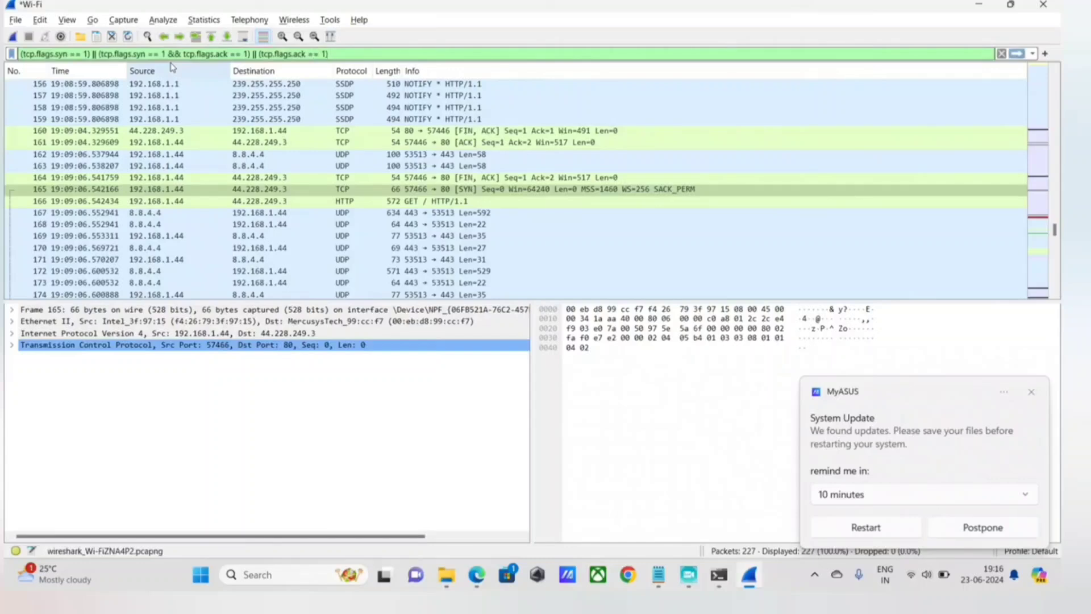
type(" &")
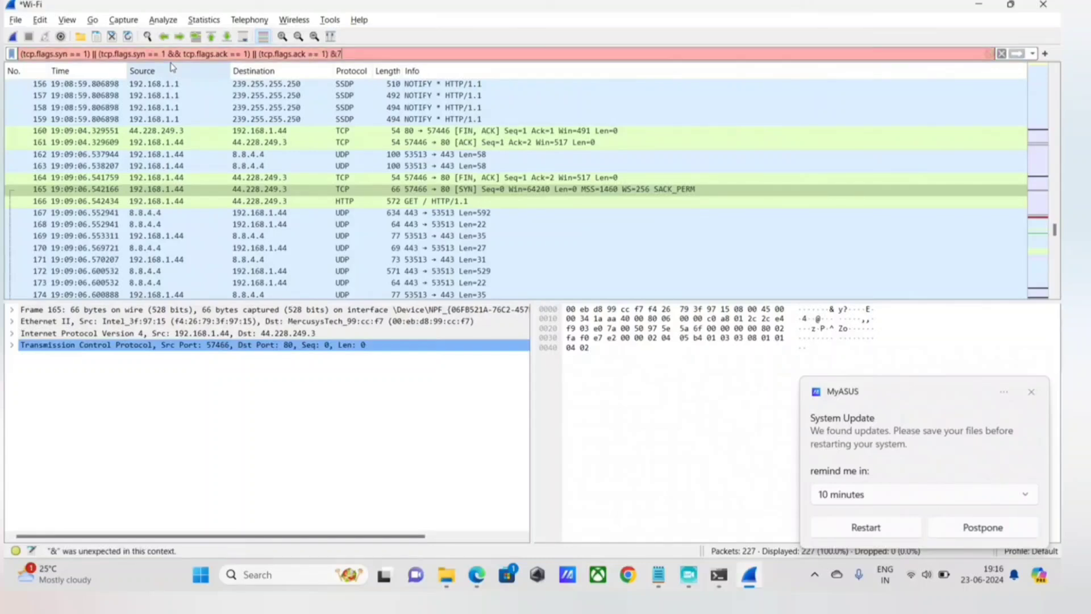
type("& ip.so")
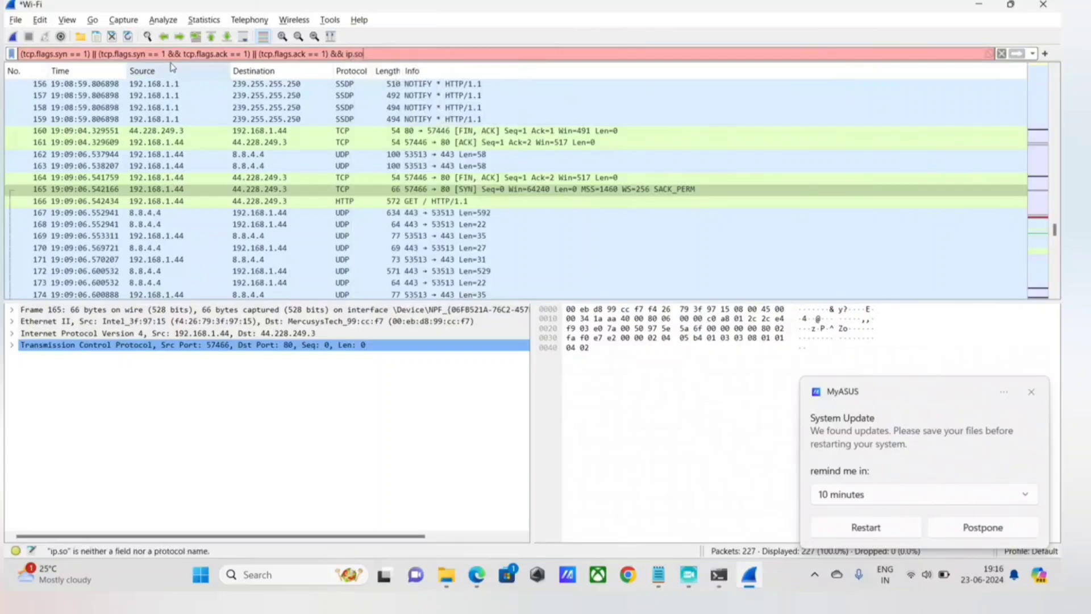
Append the source condition && ip.src == 192.168.1.44 to the display filter, copying the address from the Notepad note.
key("BackSpace")
type("rc ==")
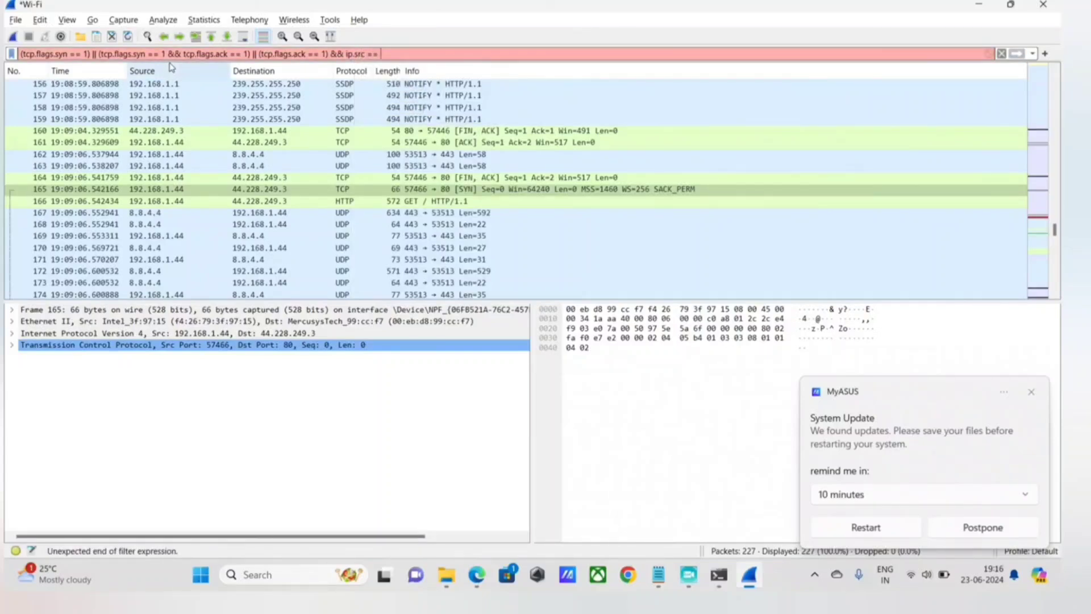
left_click(664, 585)
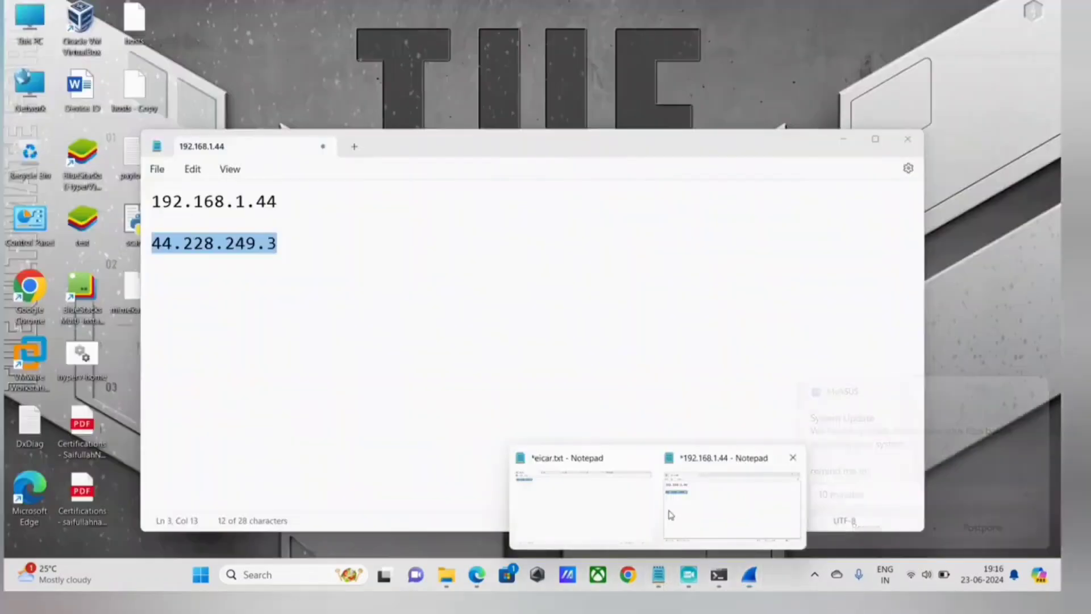
left_click(732, 503)
left_click_drag(152, 201, 277, 202)
key("ctrl+c")
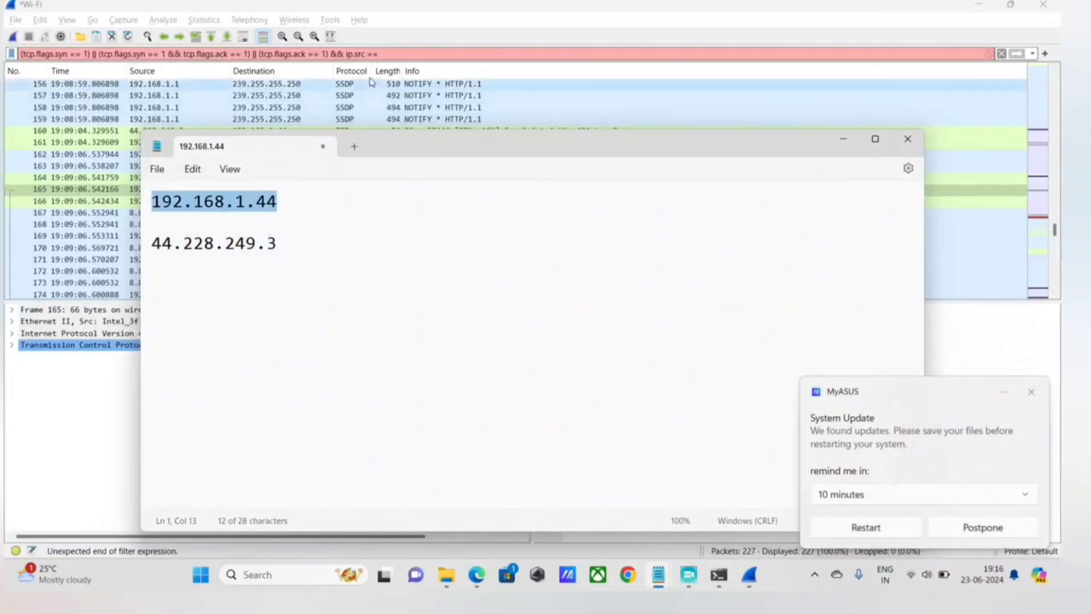
left_click(409, 54)
key("ctrl+v")
Append the destination condition && ip.dst == 44.228.249.3, copying the address from the Notepad note, and apply the display filter.
type("&")
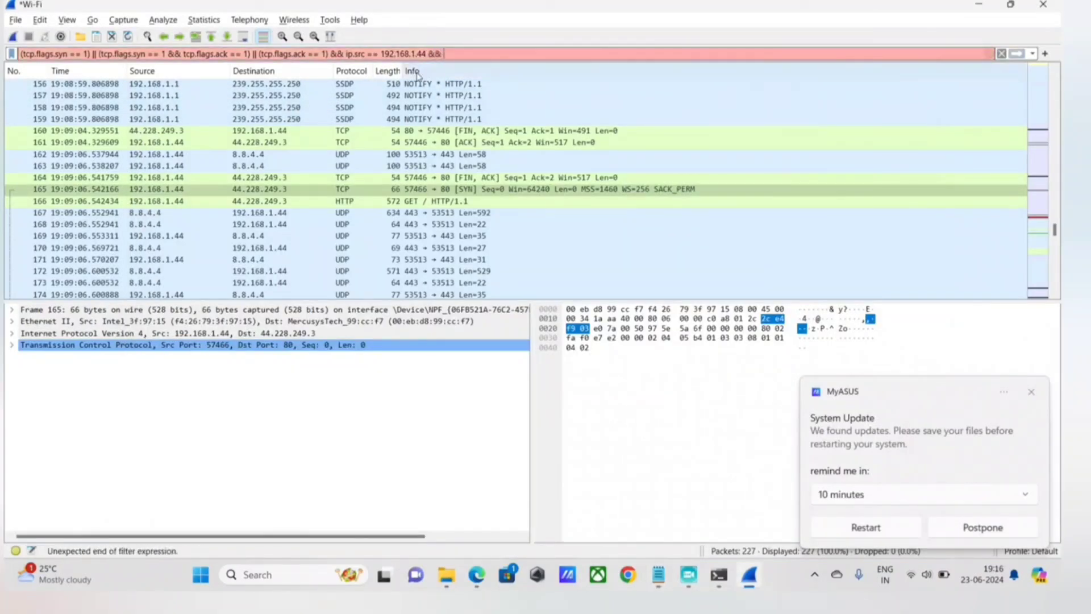
type("ip")
type(".dst")
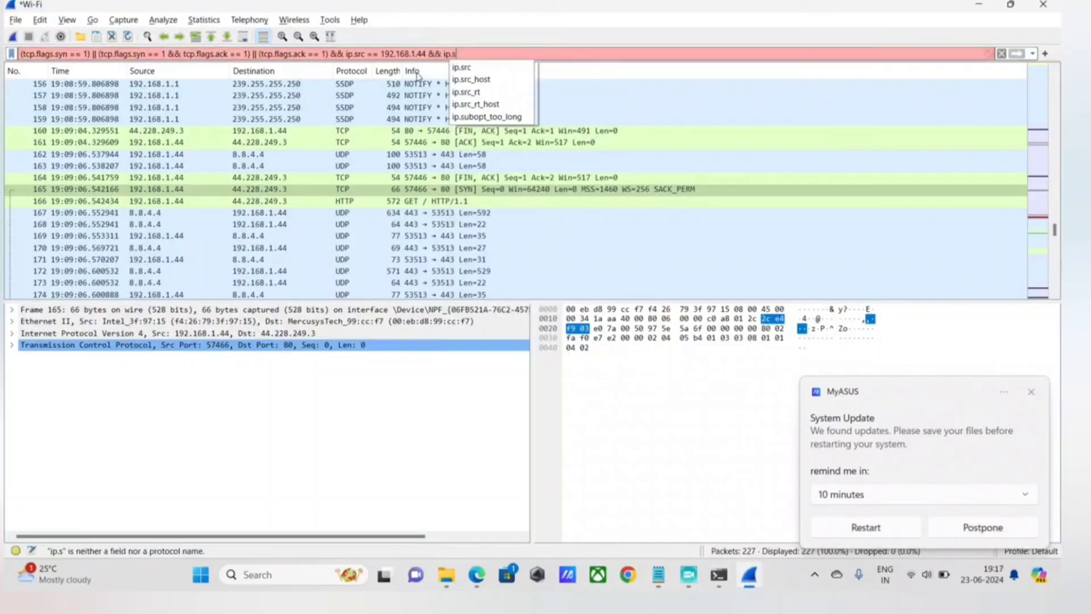
type(" ==")
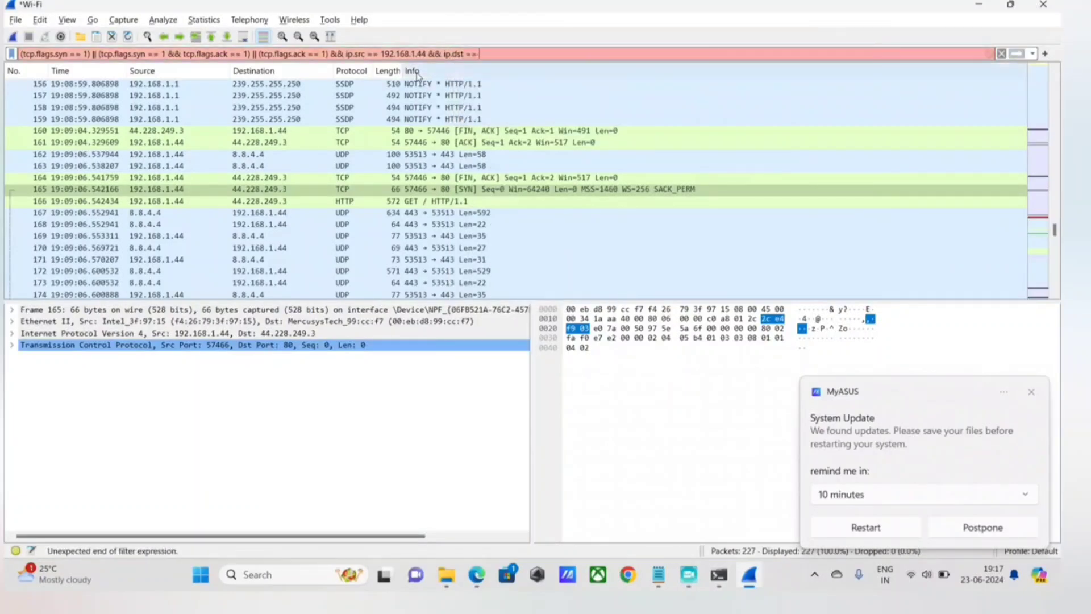
key("alt+Tab")
left_click_drag(296, 241, 140, 245)
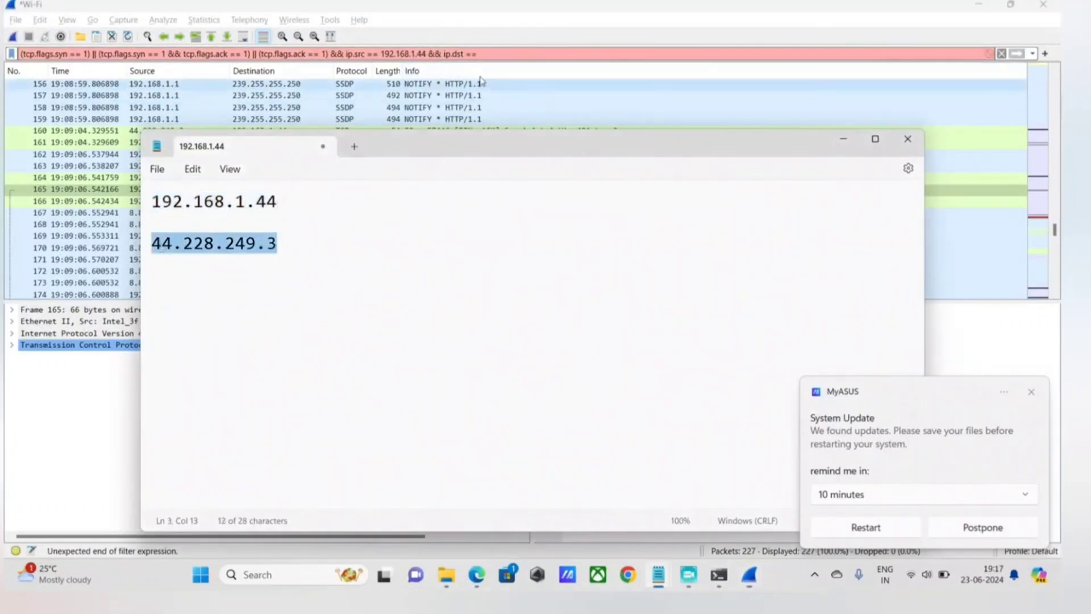
key("ctrl+c")
key("alt+Tab")
key("ctrl+v")
key("Return")
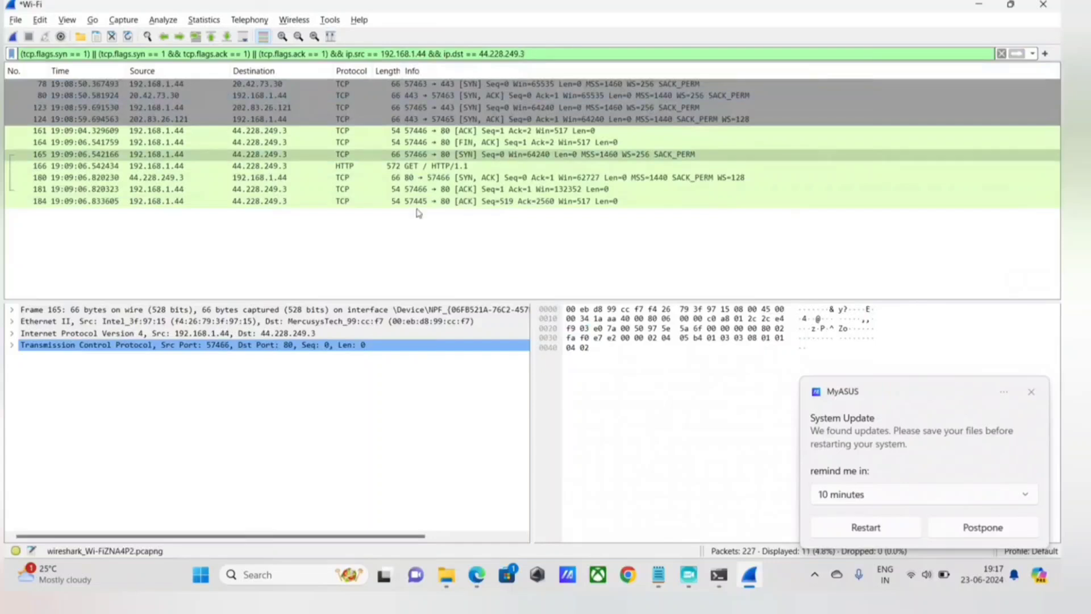
Follow the TCP stream of SYN packet 165 and close the stream window, keeping the list filtered to that stream.
left_click(51, 159)
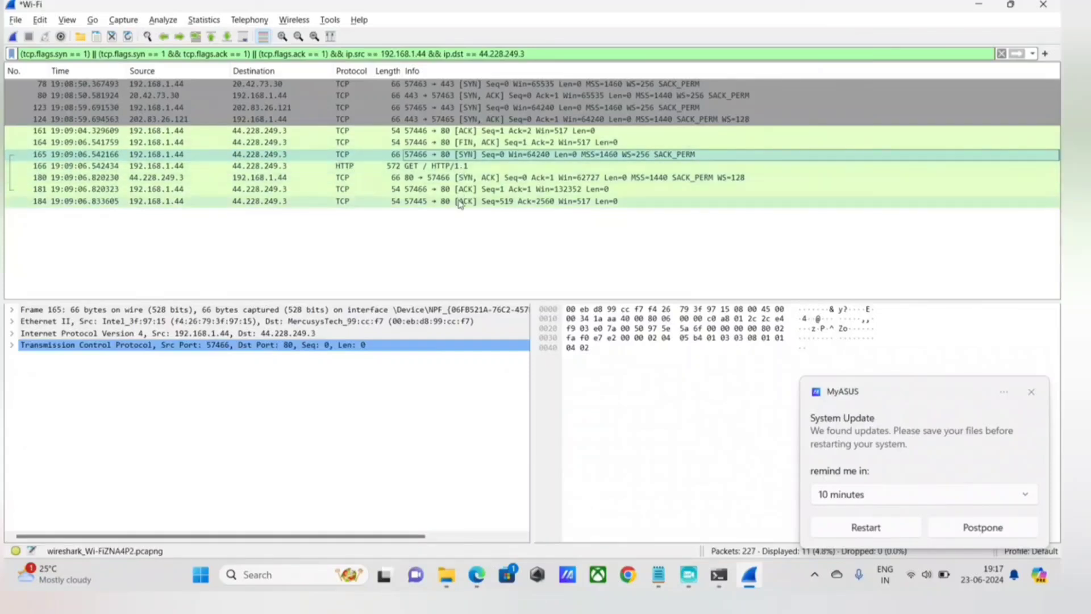
right_click(516, 155)
left_click(433, 167)
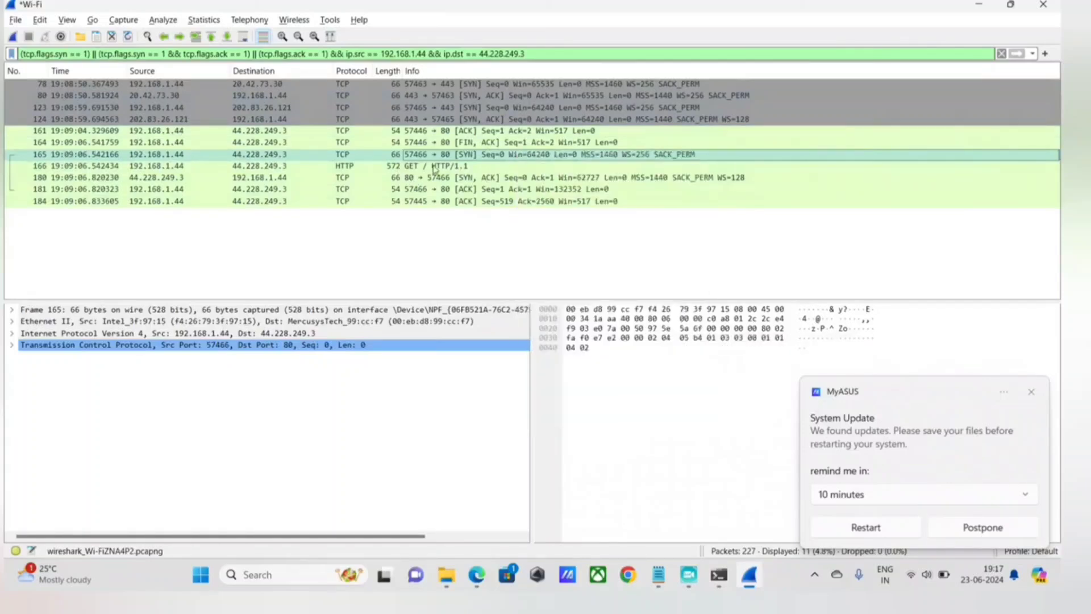
right_click(441, 154)
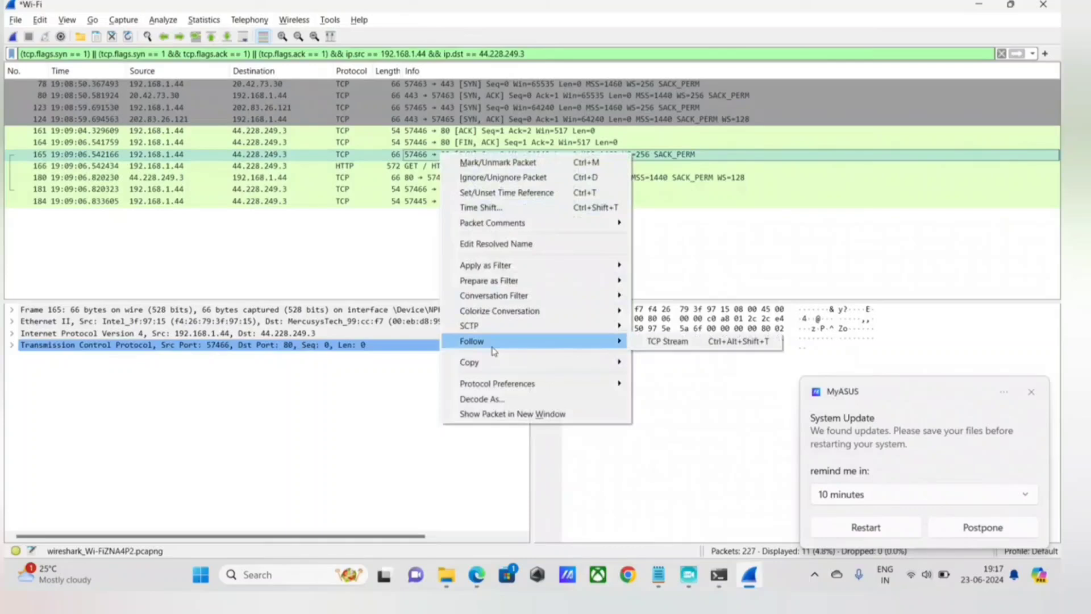
mouse_move(495, 361)
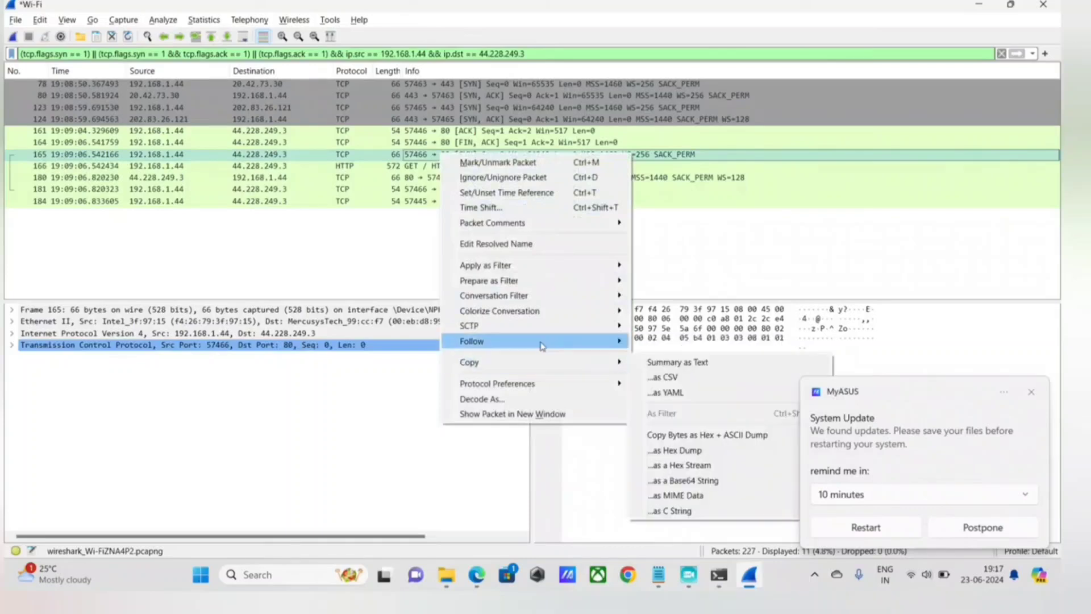
mouse_move(540, 344)
left_click(669, 343)
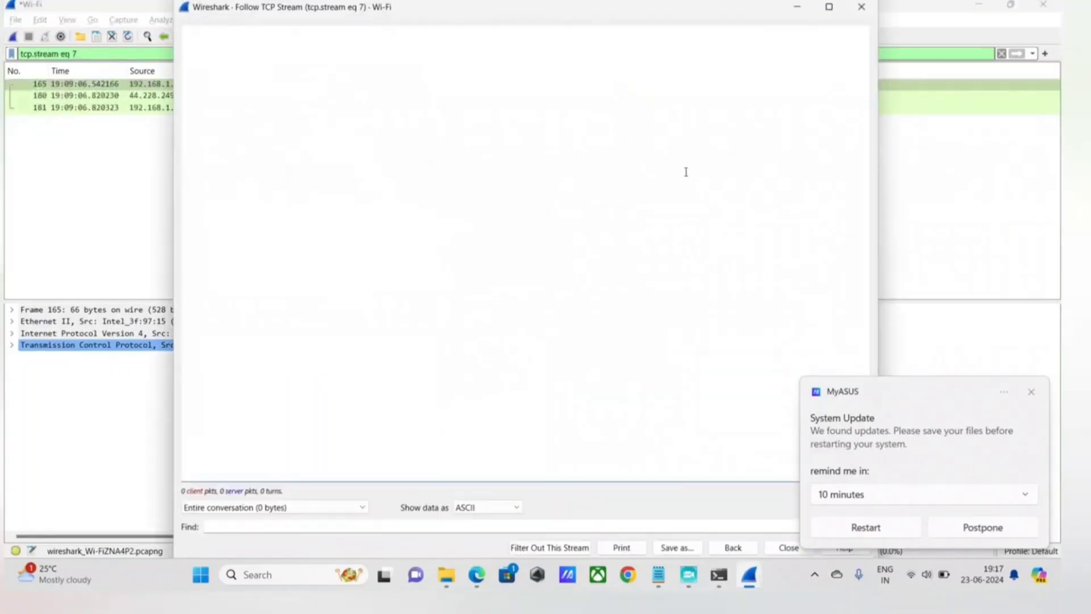
left_click(864, 4)
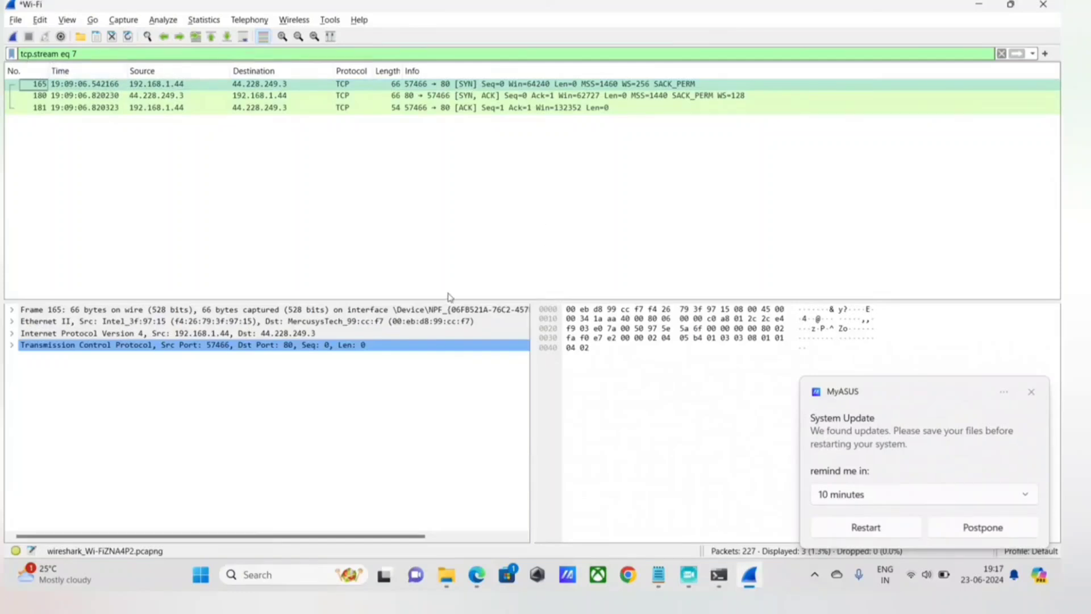
mouse_move(659, 575)
left_click(679, 518)
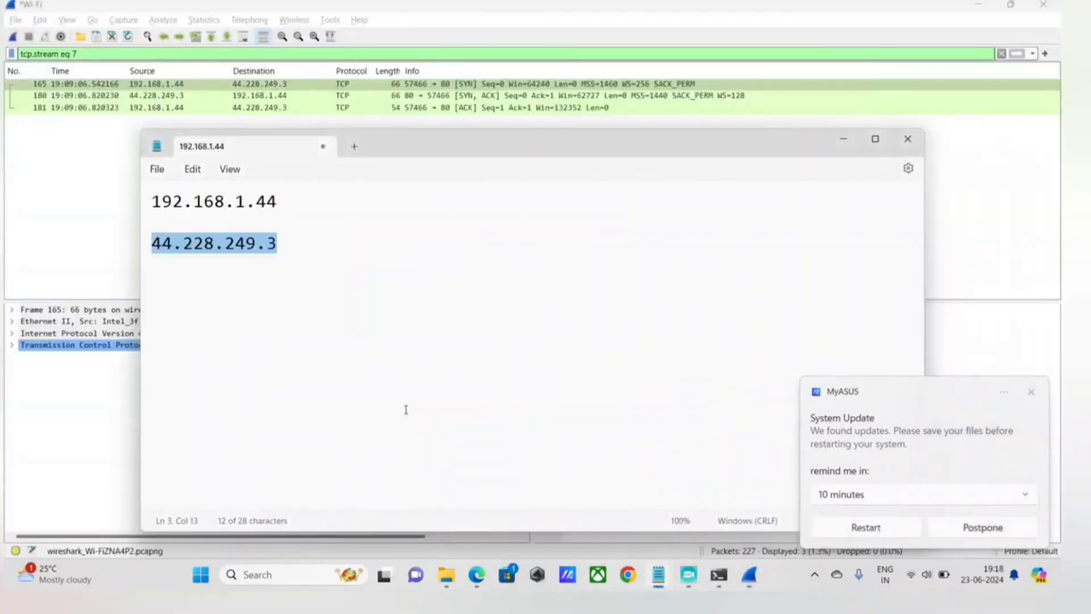
left_click(108, 219)
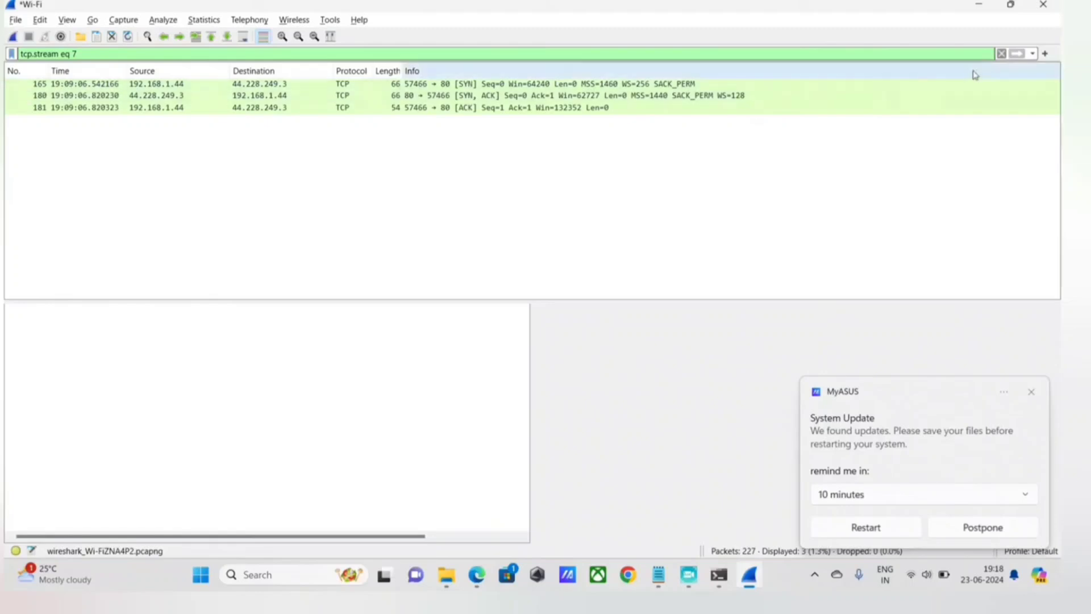
mouse_move(758, 575)
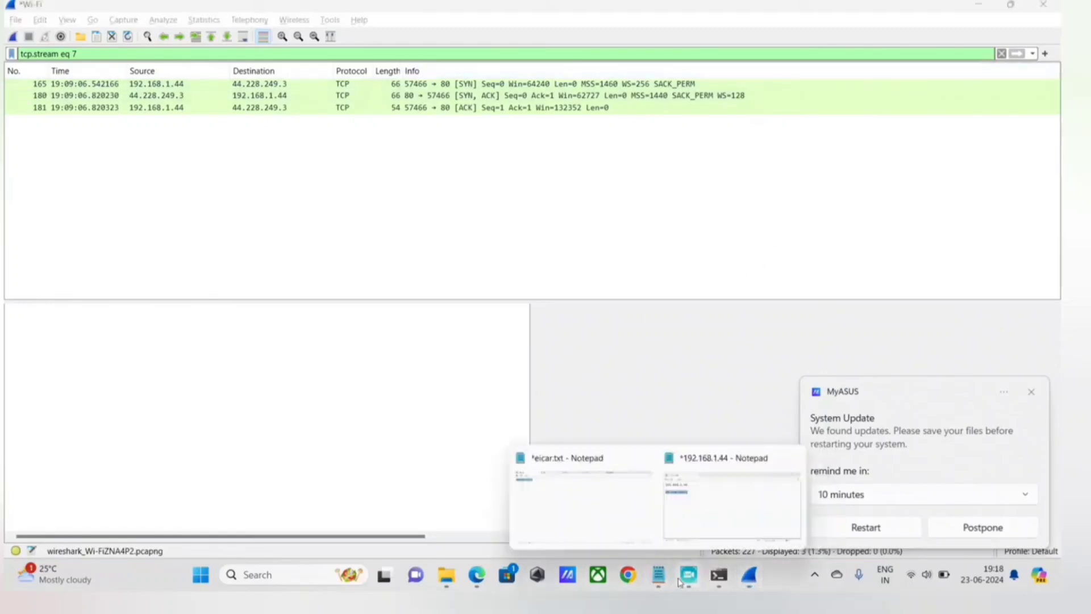
mouse_move(689, 575)
left_click(501, 540)
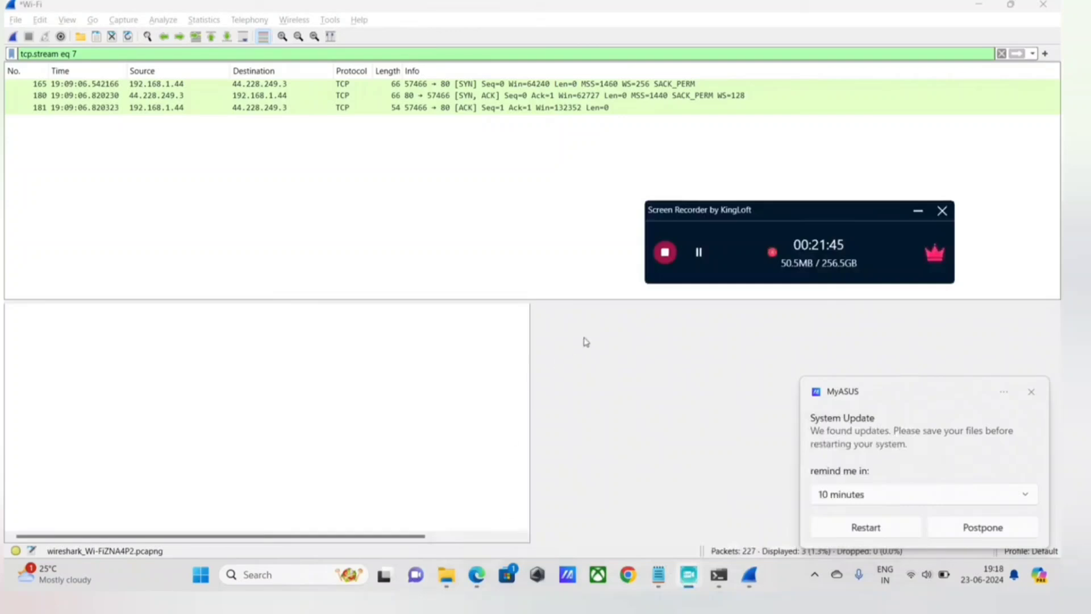